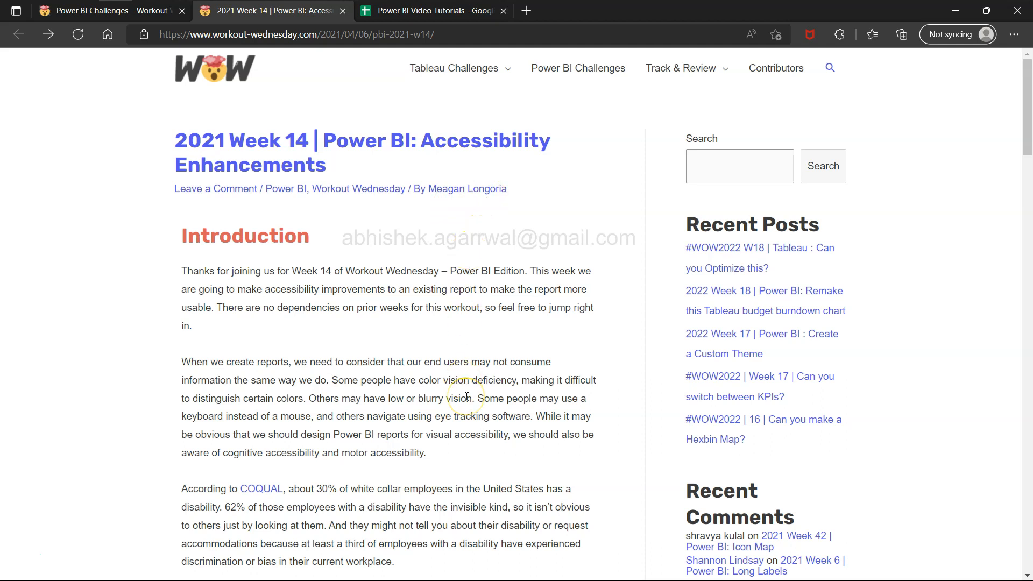
Step: Examine the introduction, the embedded NCAA report and the requirements list of the 2021 Week 14 accessibility challenge
{"action": "scroll", "coordinate": [466, 396], "scroll_direction": "down", "scroll_amount": 12}
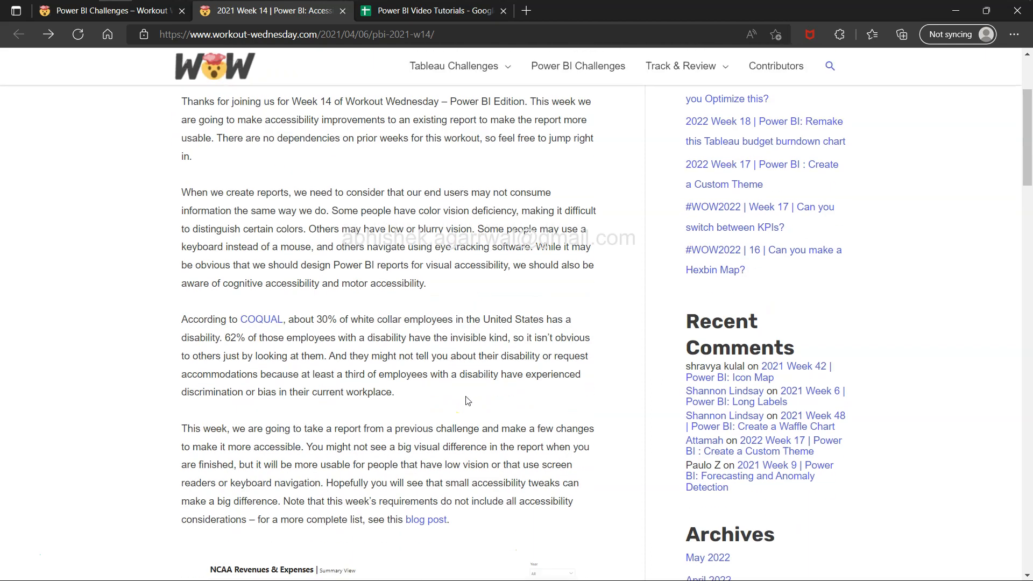
{"action": "scroll", "coordinate": [466, 396], "scroll_direction": "down", "scroll_amount": 3}
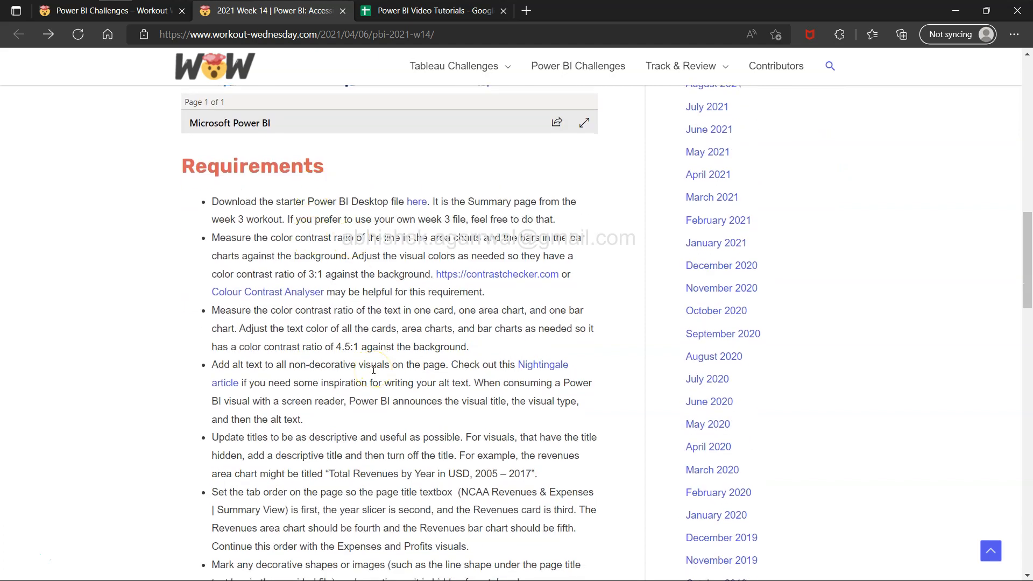
{"action": "scroll", "coordinate": [373, 370], "scroll_direction": "down", "scroll_amount": 1}
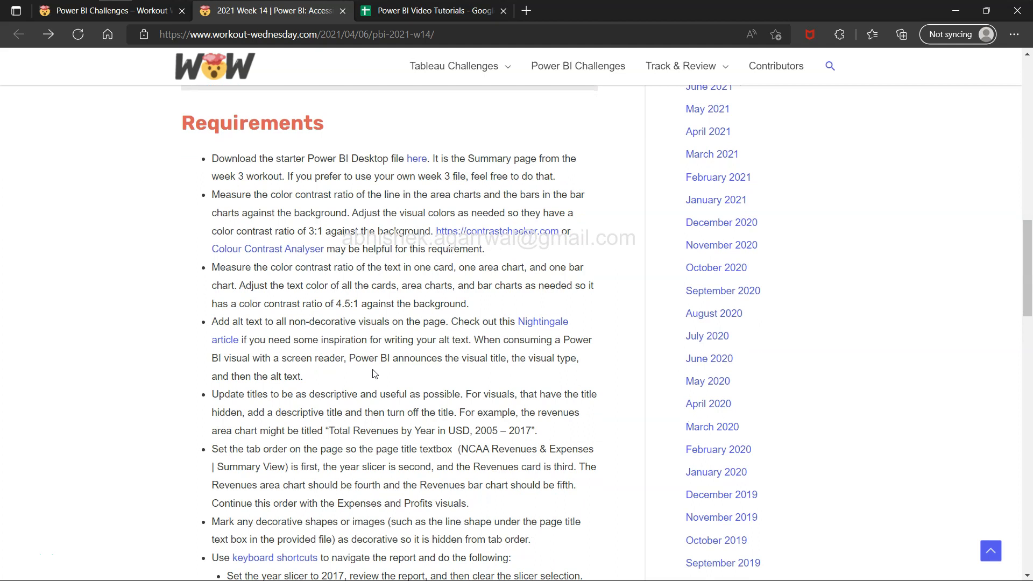
{"action": "scroll", "coordinate": [375, 373], "scroll_direction": "up", "scroll_amount": 7}
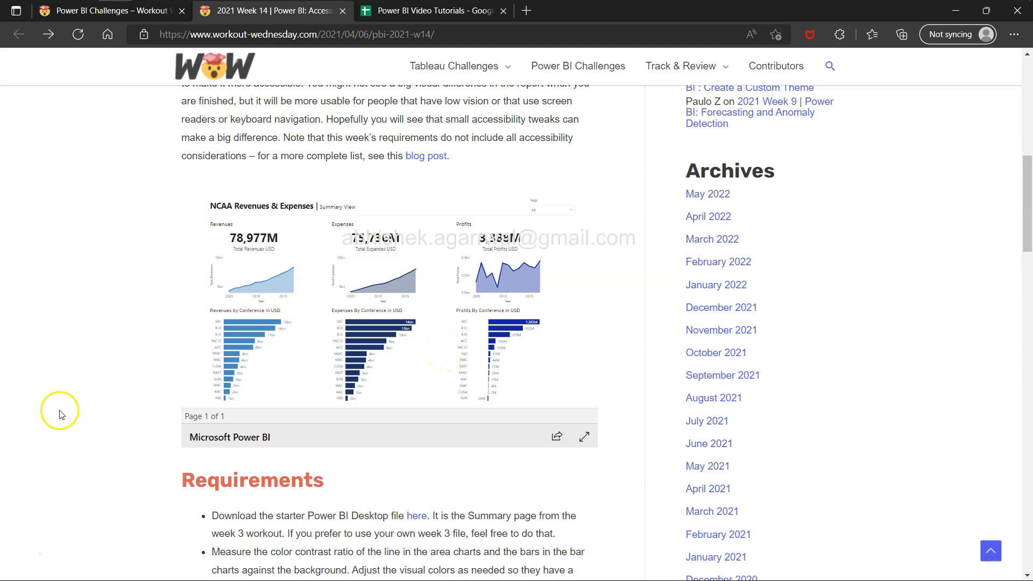
{"action": "scroll", "coordinate": [89, 407], "scroll_direction": "up", "scroll_amount": 1}
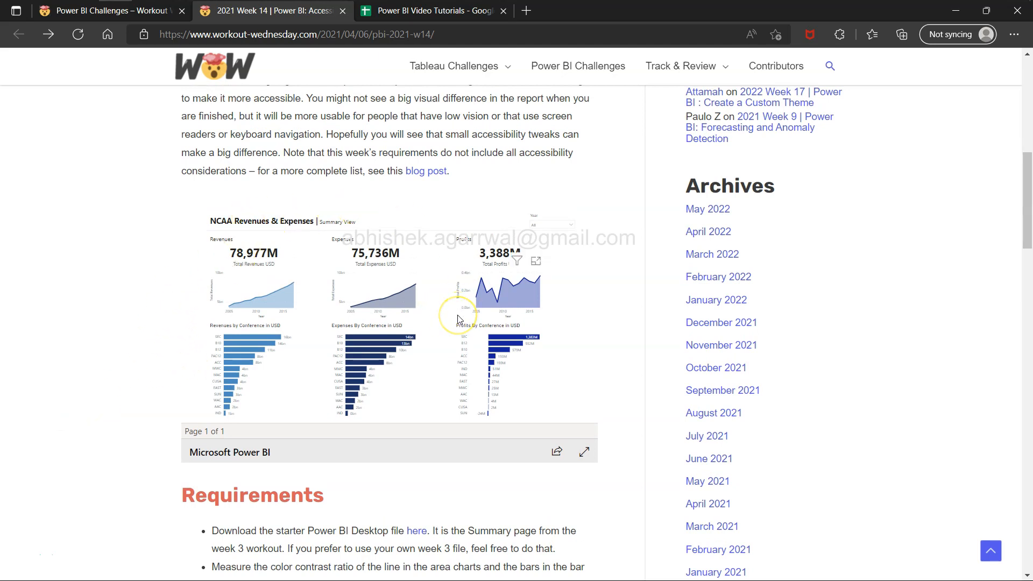
{"action": "scroll", "coordinate": [457, 315], "scroll_direction": "down", "scroll_amount": 4}
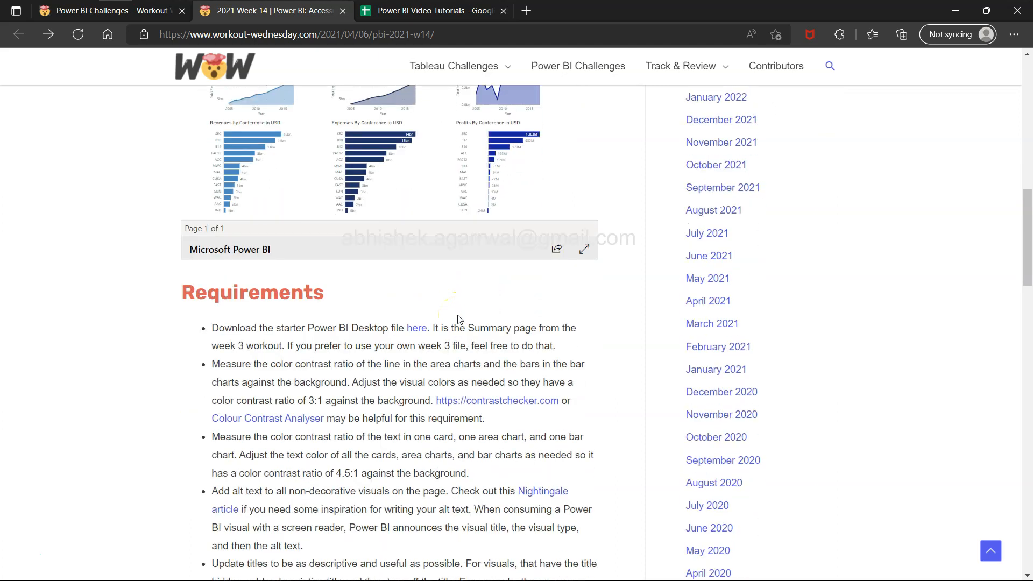
{"action": "scroll", "coordinate": [419, 450], "scroll_direction": "down", "scroll_amount": 2}
{"action": "scroll", "coordinate": [420, 455], "scroll_direction": "up", "scroll_amount": 5}
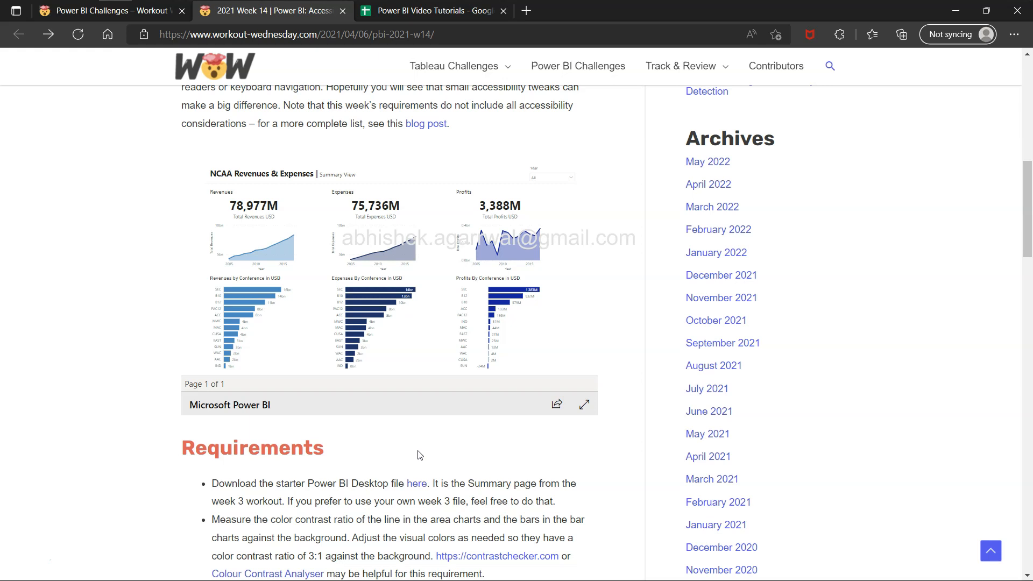
{"action": "scroll", "coordinate": [419, 455], "scroll_direction": "up", "scroll_amount": 7}
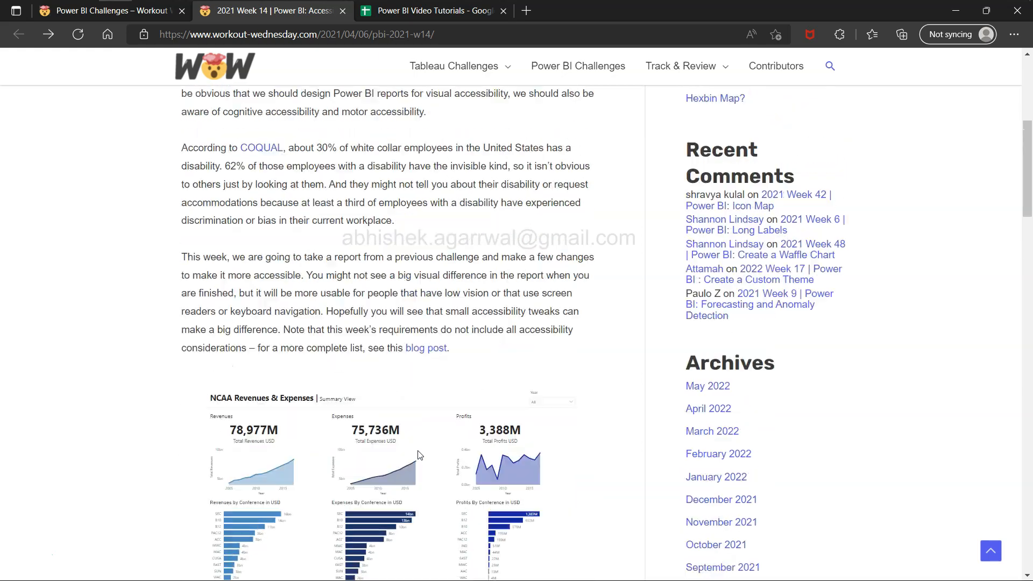
Step: Read the introduction's paragraph on employees with disabilities, highlighting the closing words about discrimination or bias in the workplace
{"action": "left_click", "coordinate": [192, 294]}
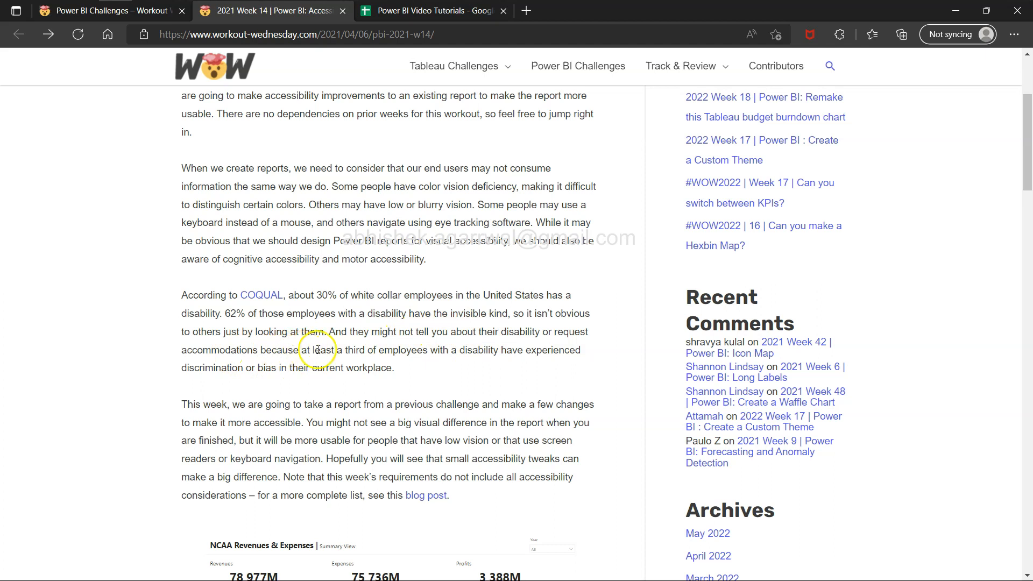
{"action": "left_click_drag", "start_coordinate": [347, 349], "coordinate": [394, 367]}
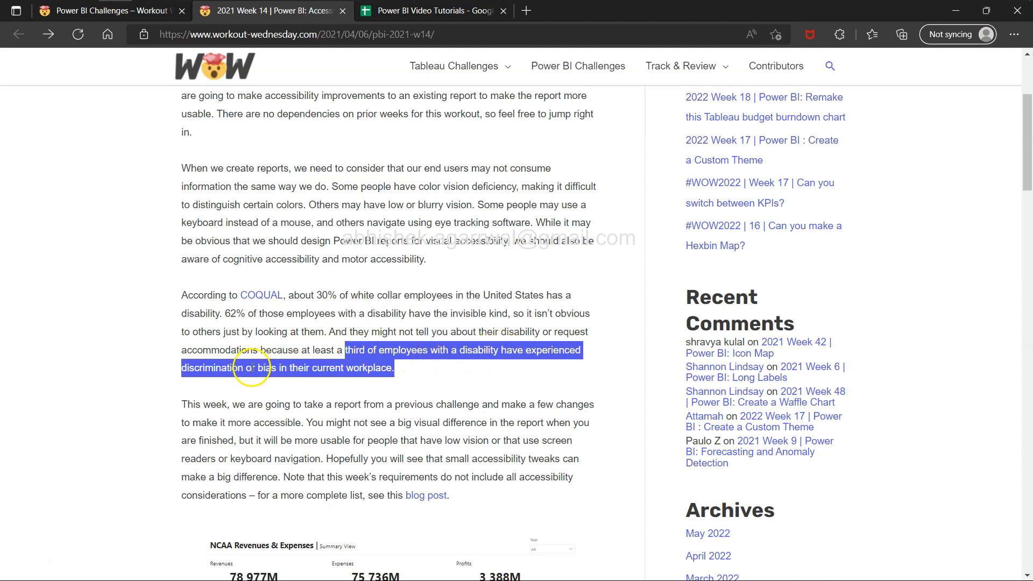
{"action": "left_click", "coordinate": [303, 371]}
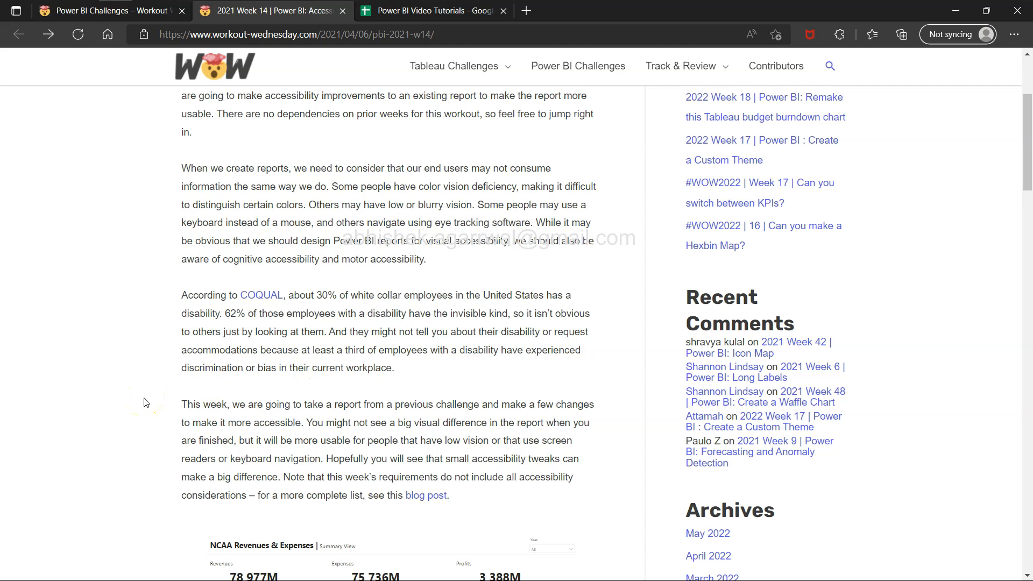
{"action": "scroll", "coordinate": [145, 402], "scroll_direction": "down", "scroll_amount": 4}
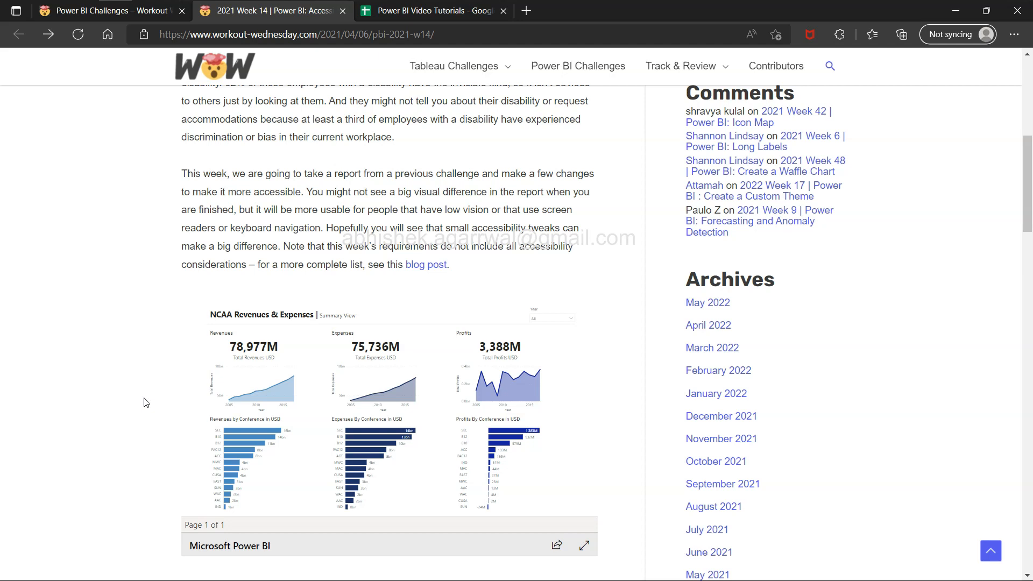
{"action": "scroll", "coordinate": [145, 402], "scroll_direction": "up", "scroll_amount": 6}
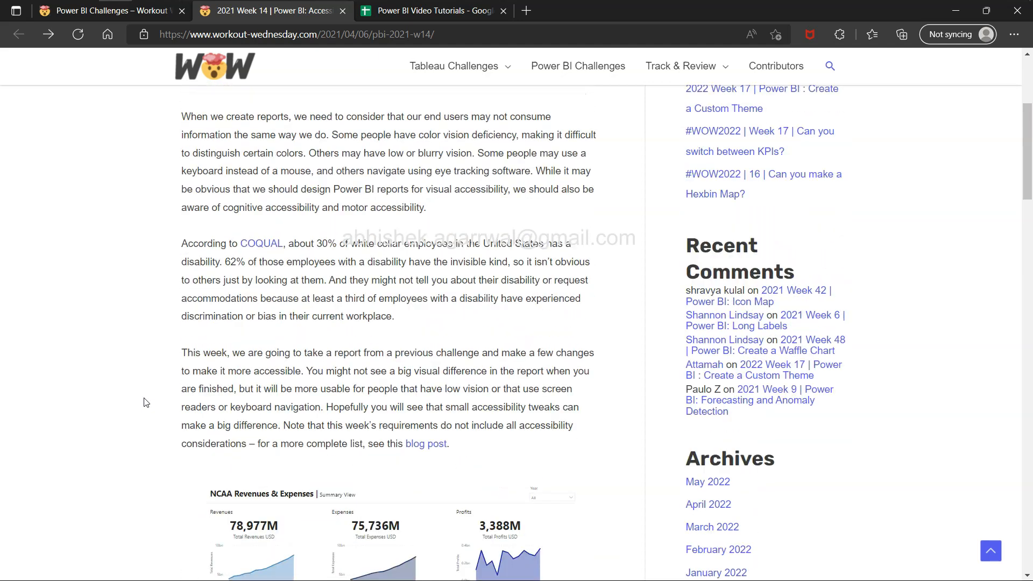
{"action": "scroll", "coordinate": [145, 403], "scroll_direction": "up", "scroll_amount": 2}
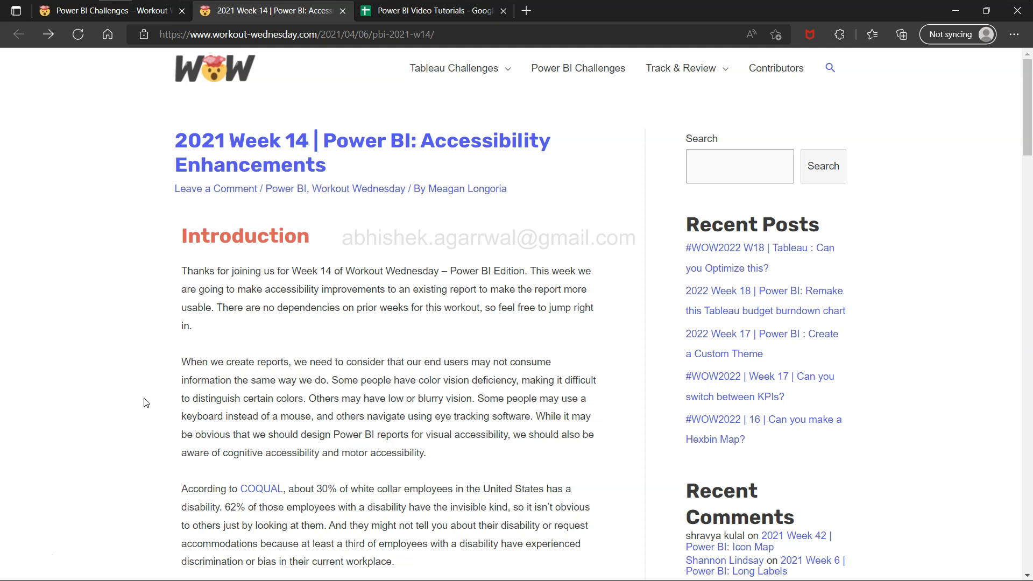
Step: Review the embedded NCAA Revenues & Expenses report and the first requirements, then return to the challenge title
{"action": "scroll", "coordinate": [144, 402], "scroll_direction": "down", "scroll_amount": 10}
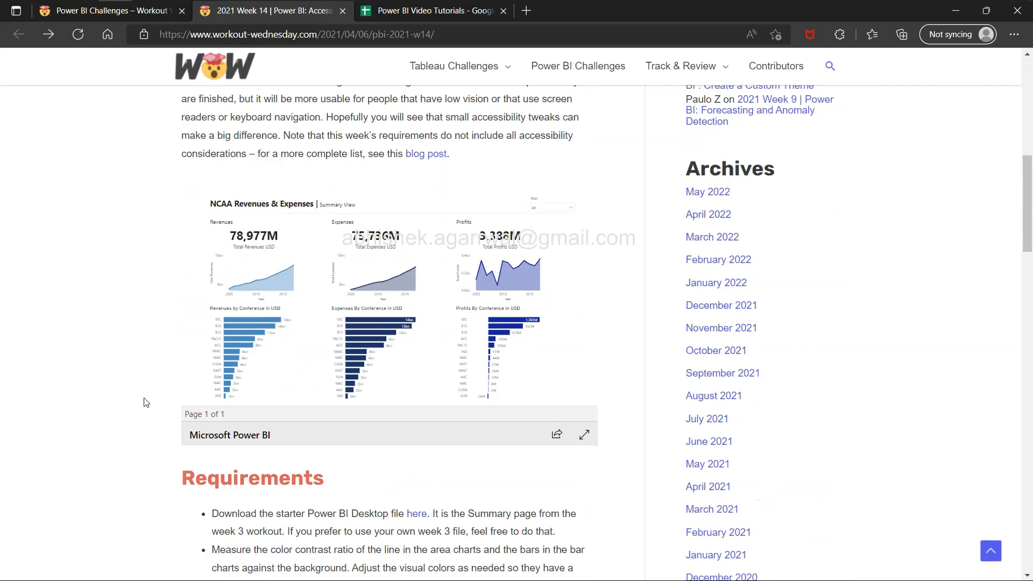
{"action": "scroll", "coordinate": [144, 401], "scroll_direction": "down", "scroll_amount": 4}
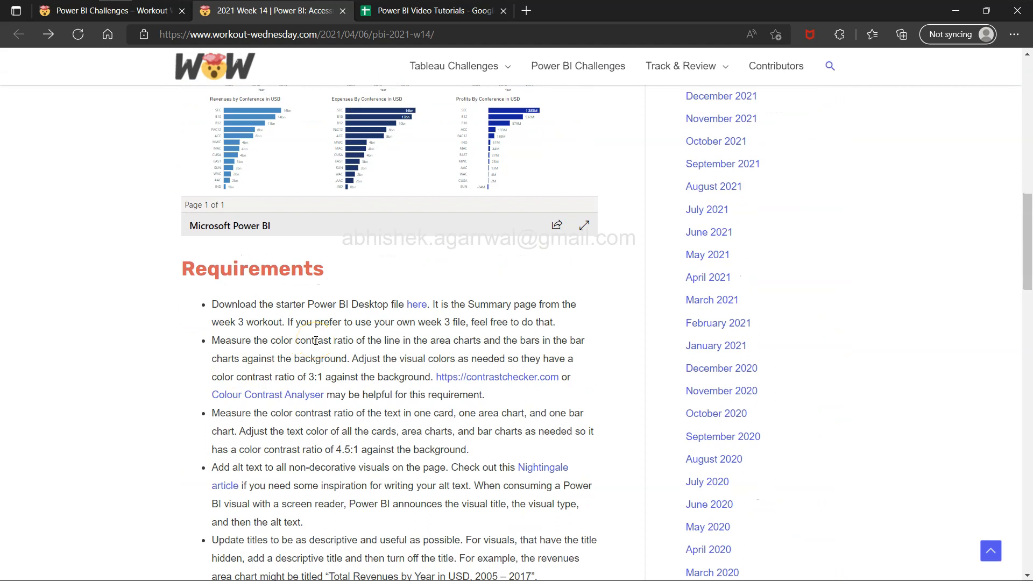
{"action": "scroll", "coordinate": [133, 346], "scroll_direction": "up", "scroll_amount": 7}
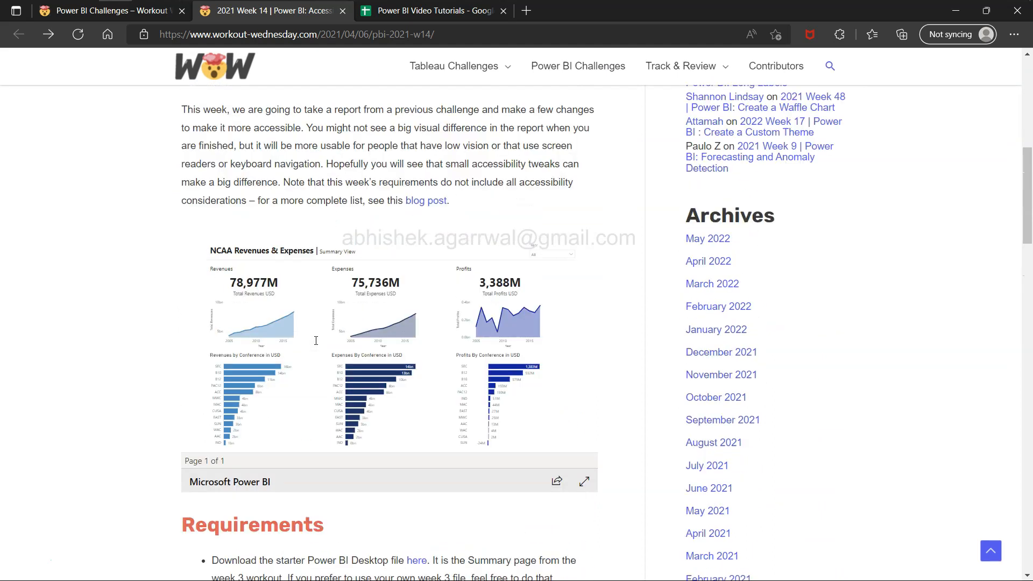
{"action": "scroll", "coordinate": [133, 345], "scroll_direction": "up", "scroll_amount": 2}
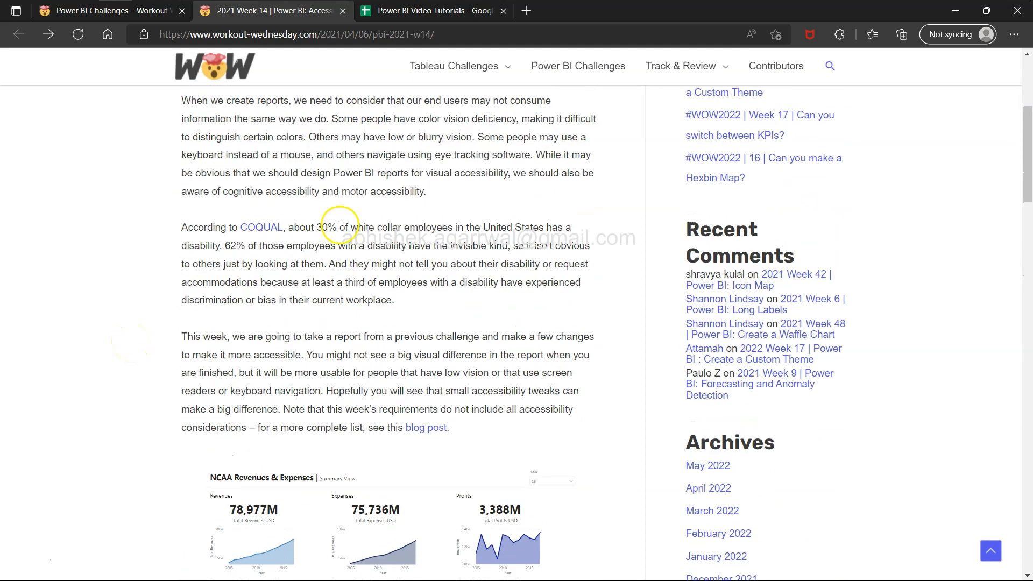
{"action": "scroll", "coordinate": [340, 225], "scroll_direction": "up", "scroll_amount": 3}
{"action": "scroll", "coordinate": [341, 224], "scroll_direction": "up", "scroll_amount": 1}
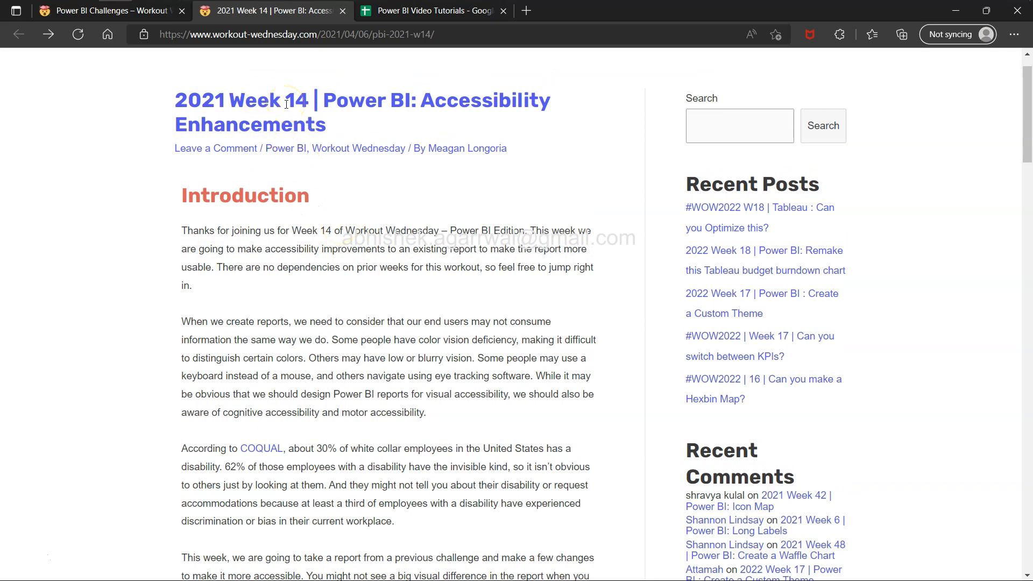
Step: Check the Week 13 title in the Exercise sheet of the Power BI Video Tutorials spreadsheet, then return to the challenge page
{"action": "left_click", "coordinate": [434, 17]}
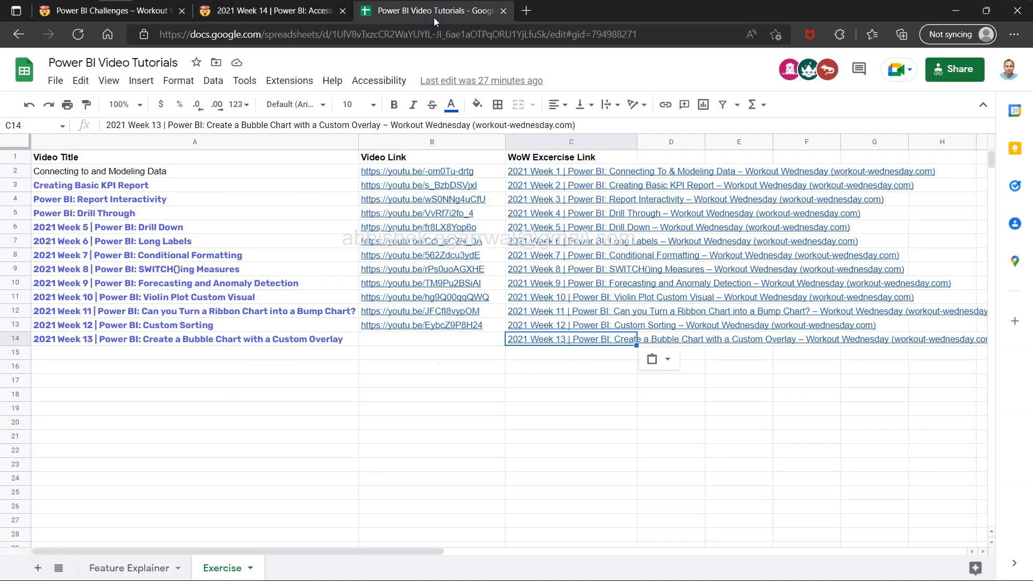
{"action": "left_click", "coordinate": [221, 339]}
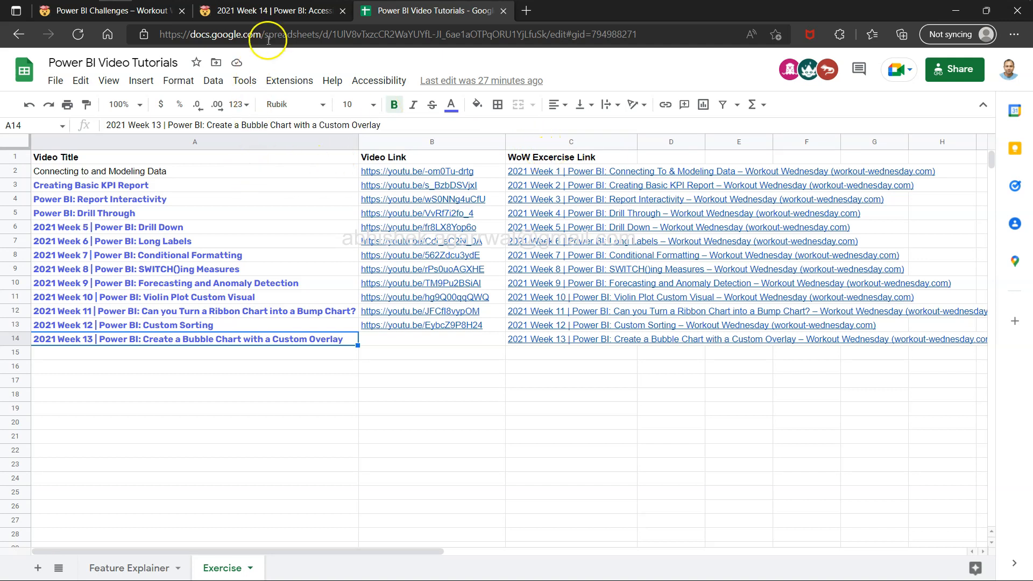
{"action": "left_click", "coordinate": [279, 16]}
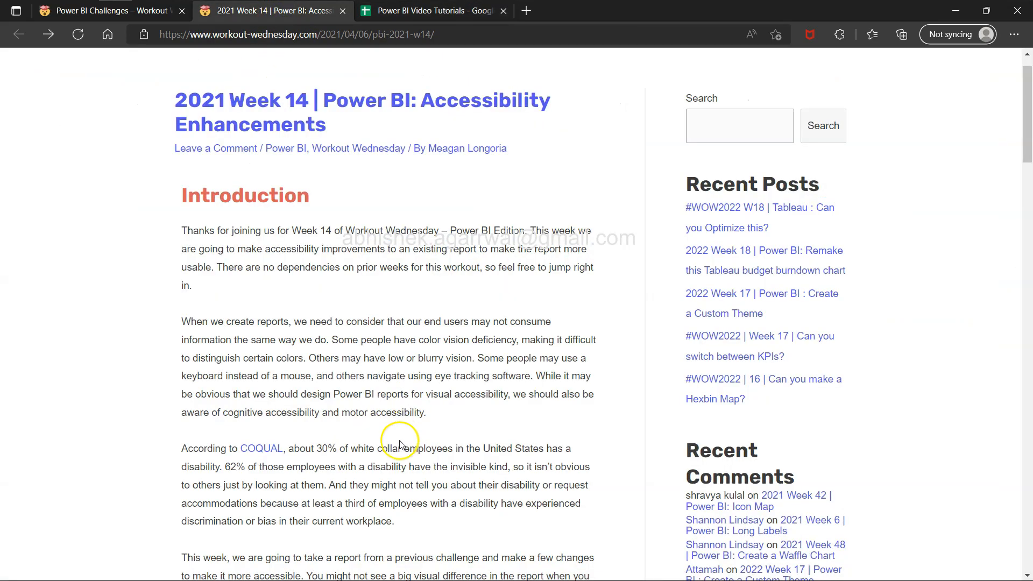
Step: Look through the challenge page down to its solution video and back up to the introduction
{"action": "scroll", "coordinate": [401, 444], "scroll_direction": "down", "scroll_amount": 20}
{"action": "scroll", "coordinate": [401, 443], "scroll_direction": "down", "scroll_amount": 10}
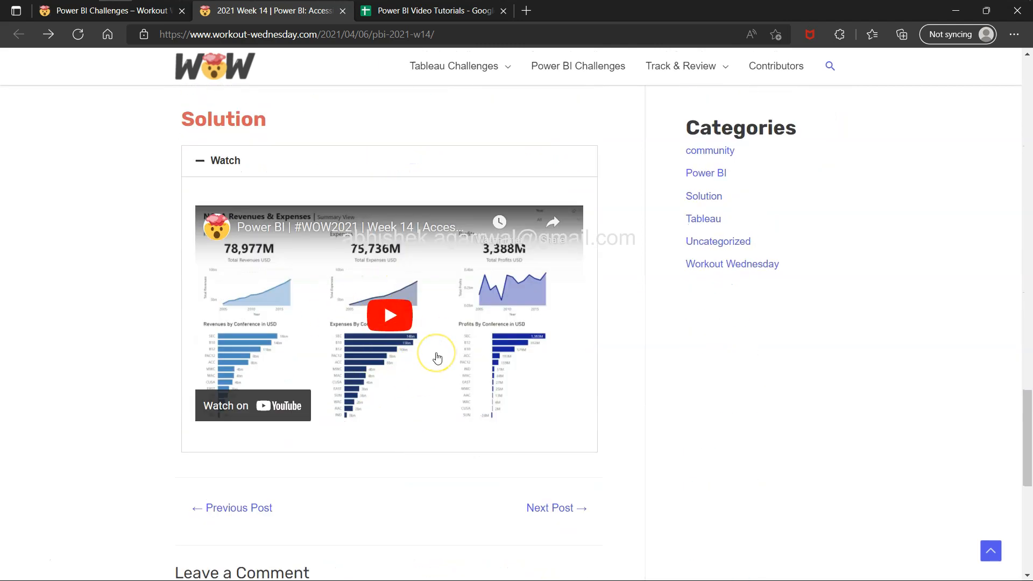
{"action": "scroll", "coordinate": [438, 359], "scroll_direction": "up", "scroll_amount": 15}
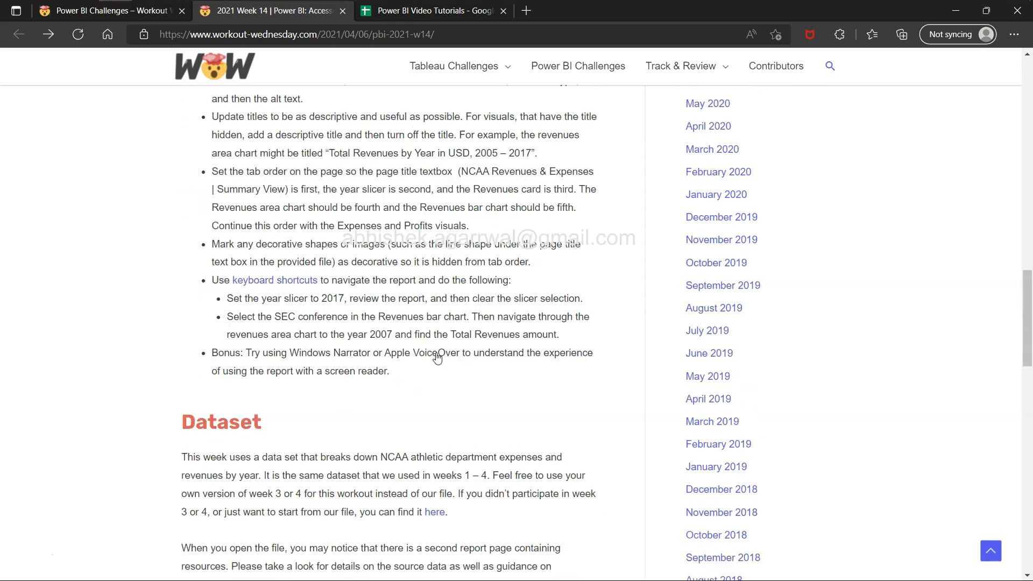
{"action": "scroll", "coordinate": [437, 358], "scroll_direction": "up", "scroll_amount": 15}
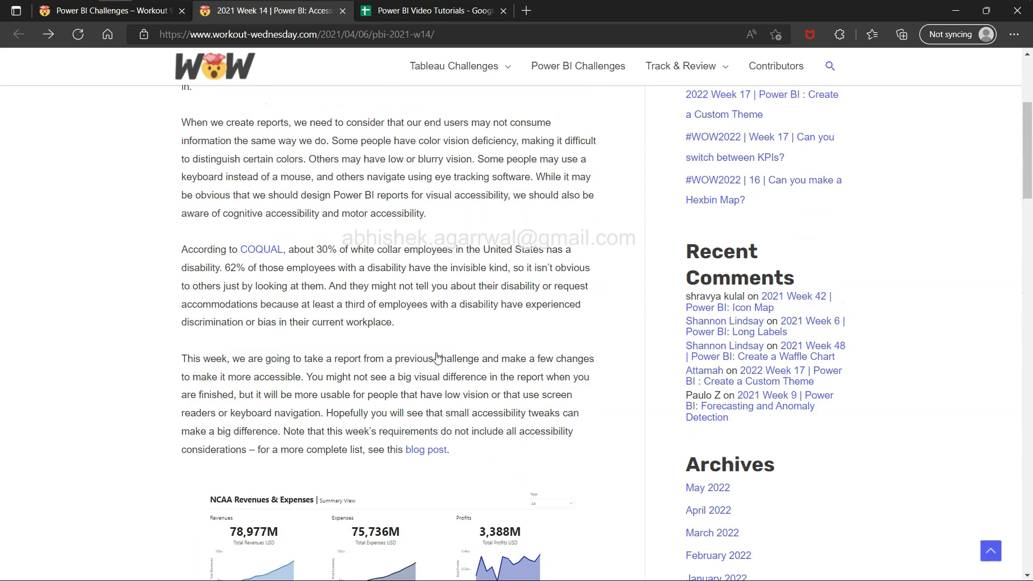
{"action": "scroll", "coordinate": [437, 358], "scroll_direction": "up", "scroll_amount": 1}
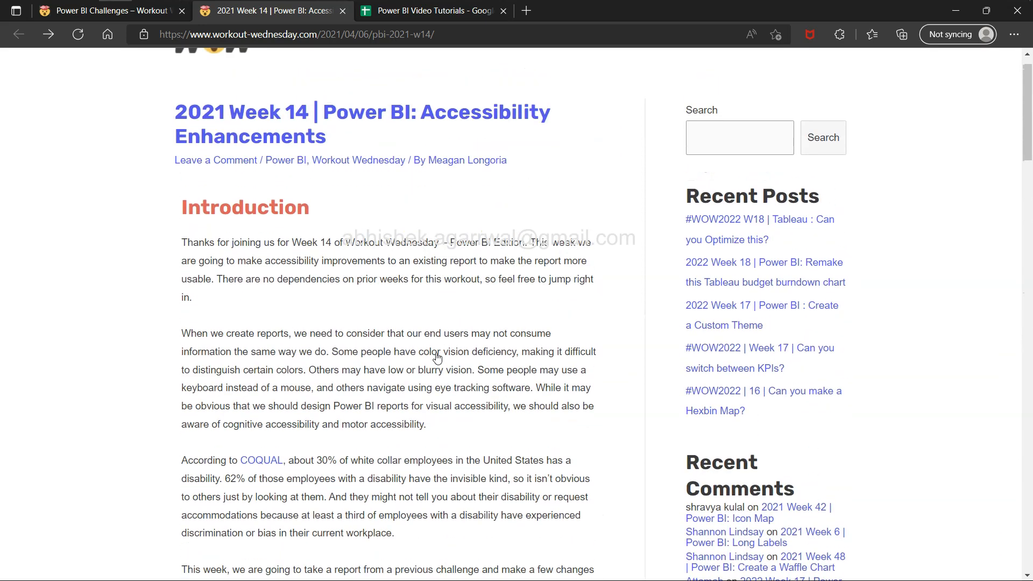
{"action": "scroll", "coordinate": [437, 358], "scroll_direction": "up", "scroll_amount": 1}
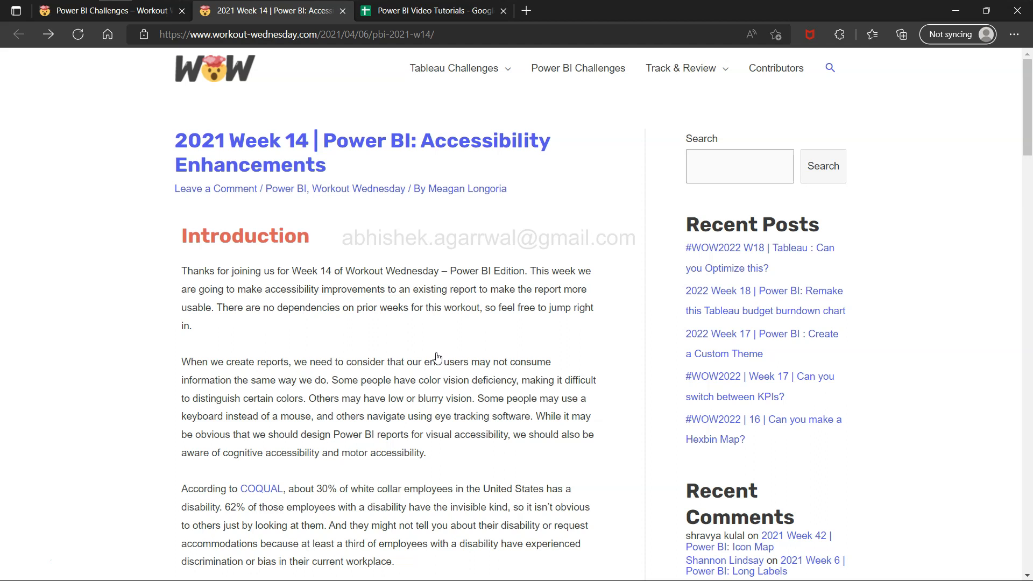
{"action": "scroll", "coordinate": [438, 358], "scroll_direction": "down", "scroll_amount": 2}
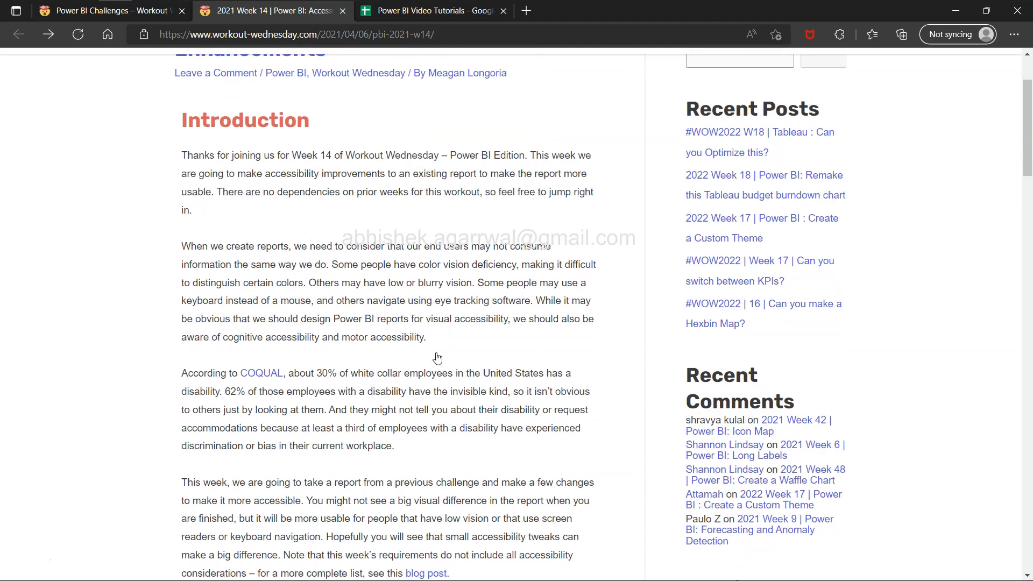
{"action": "scroll", "coordinate": [437, 358], "scroll_direction": "up", "scroll_amount": 2}
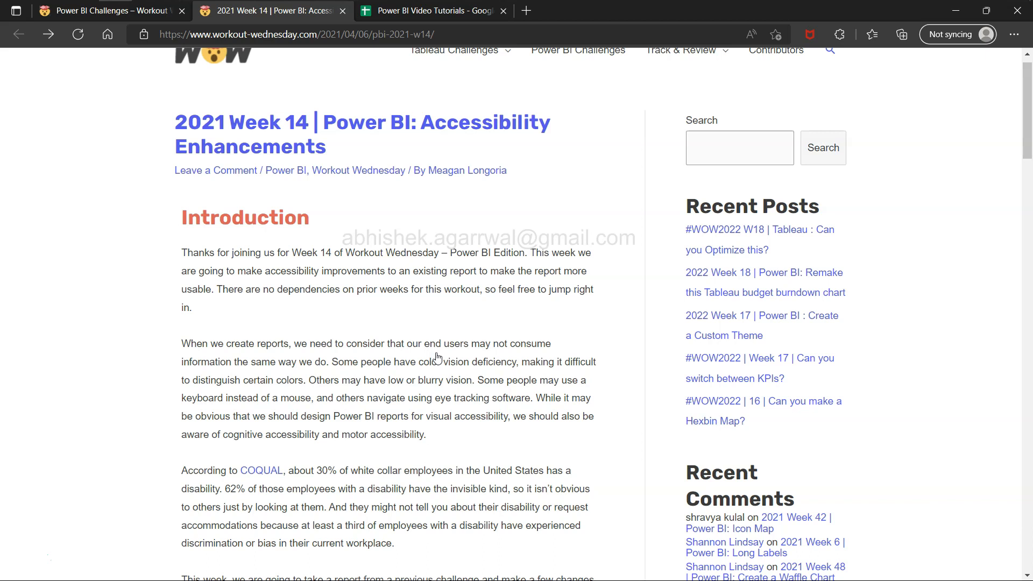
Step: Browse the Feature Explainer sheet in the Power BI Video Tutorials spreadsheet from its first video title to its last filled row
{"action": "left_click", "coordinate": [461, 11]}
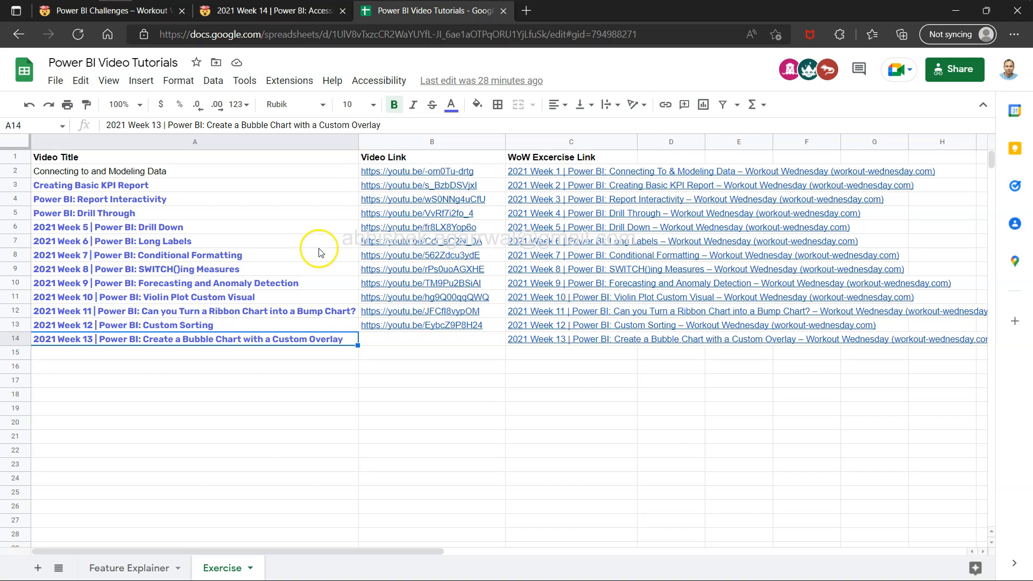
{"action": "left_click", "coordinate": [151, 569]}
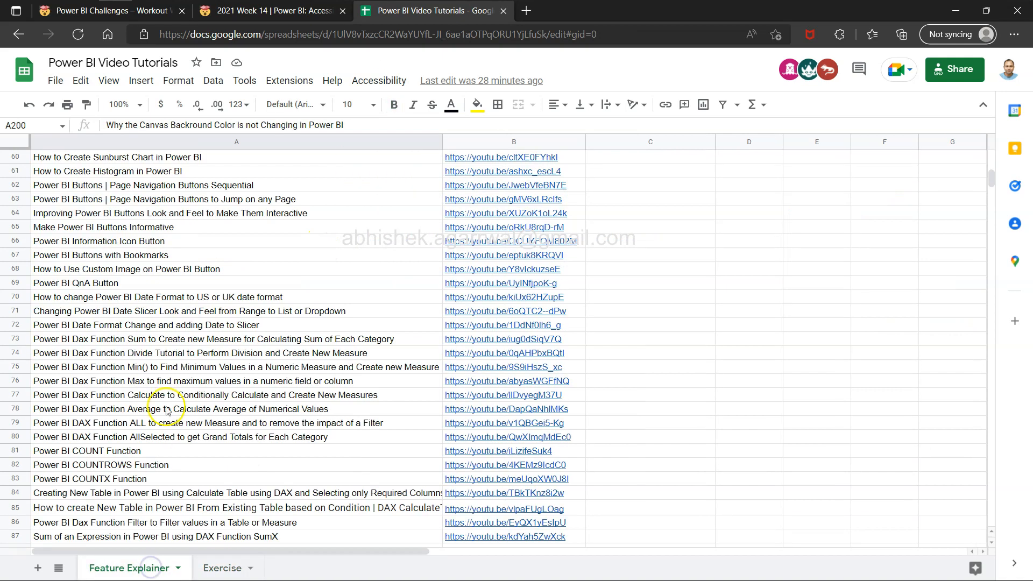
{"action": "left_click", "coordinate": [191, 259]}
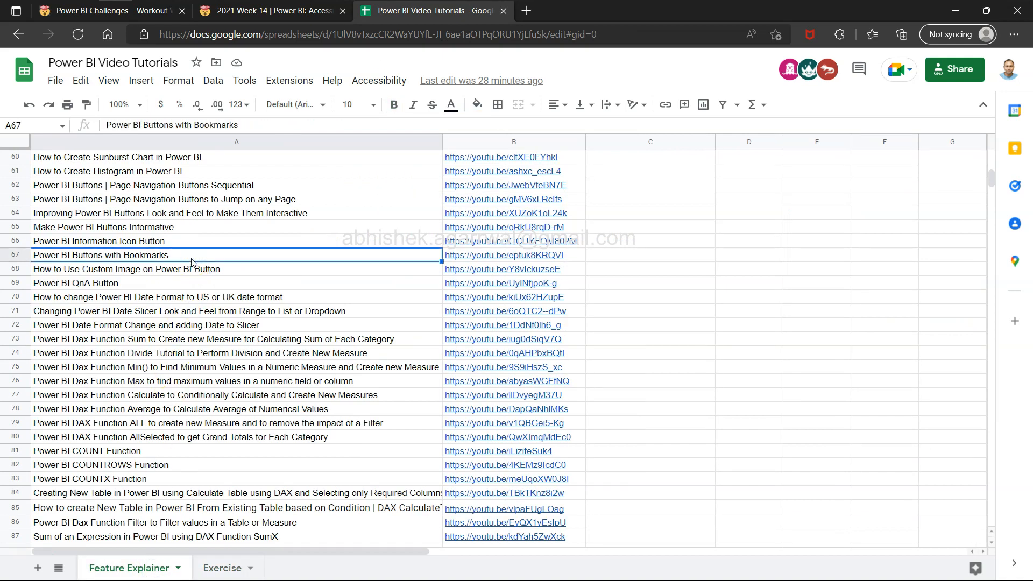
{"action": "key", "text": "ctrl+Home"}
{"action": "key", "text": "Down"}
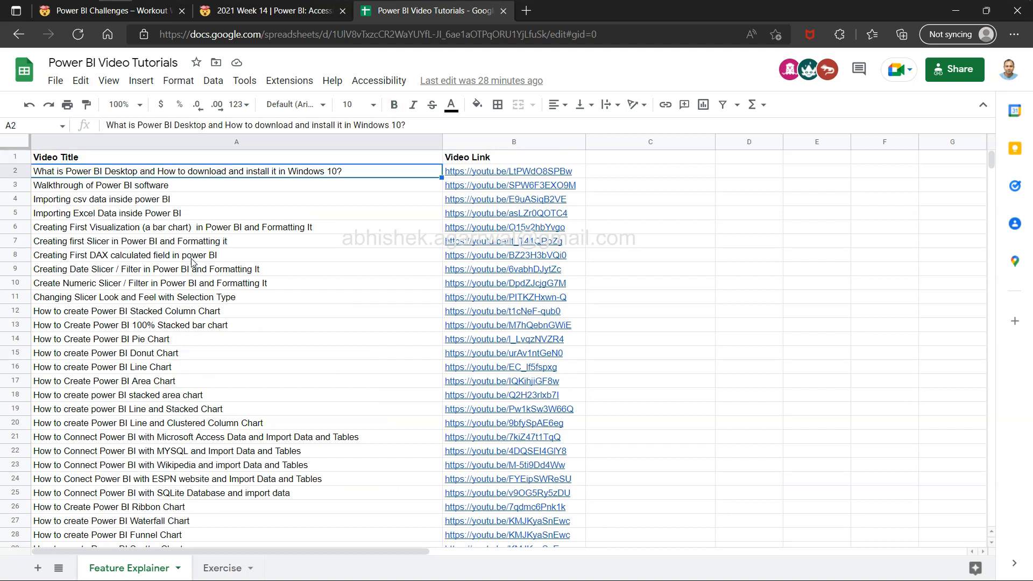
{"action": "key", "text": "ctrl+Down"}
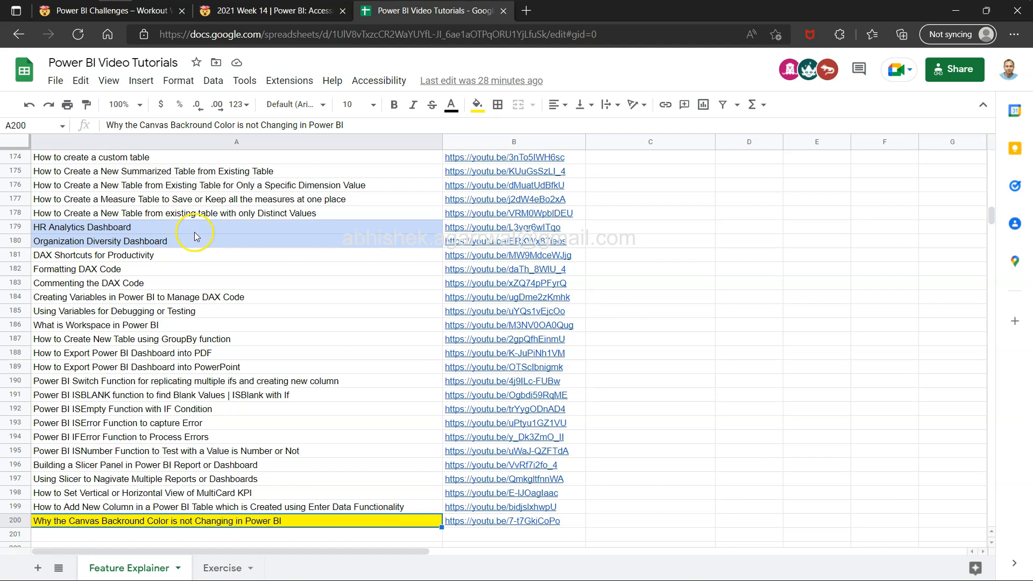
{"action": "scroll", "coordinate": [195, 237], "scroll_direction": "up", "scroll_amount": 5}
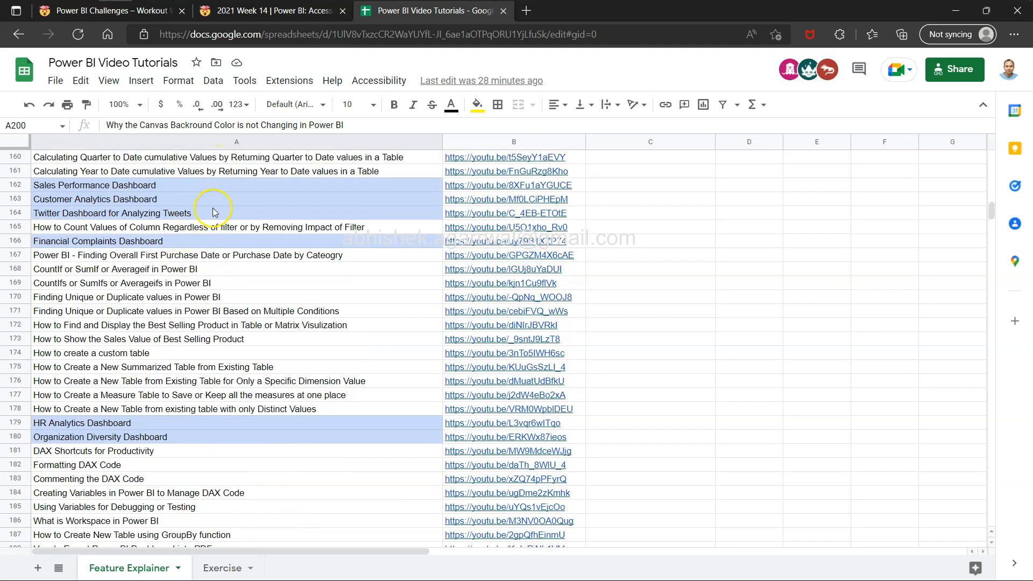
Step: Look over the dashboard entries in the Feature Explainer sheet and the Week titles in the Exercise sheet, then return to the Week 14 challenge page
{"action": "scroll", "coordinate": [251, 203], "scroll_direction": "up", "scroll_amount": 5}
{"action": "scroll", "coordinate": [258, 204], "scroll_direction": "down", "scroll_amount": 3}
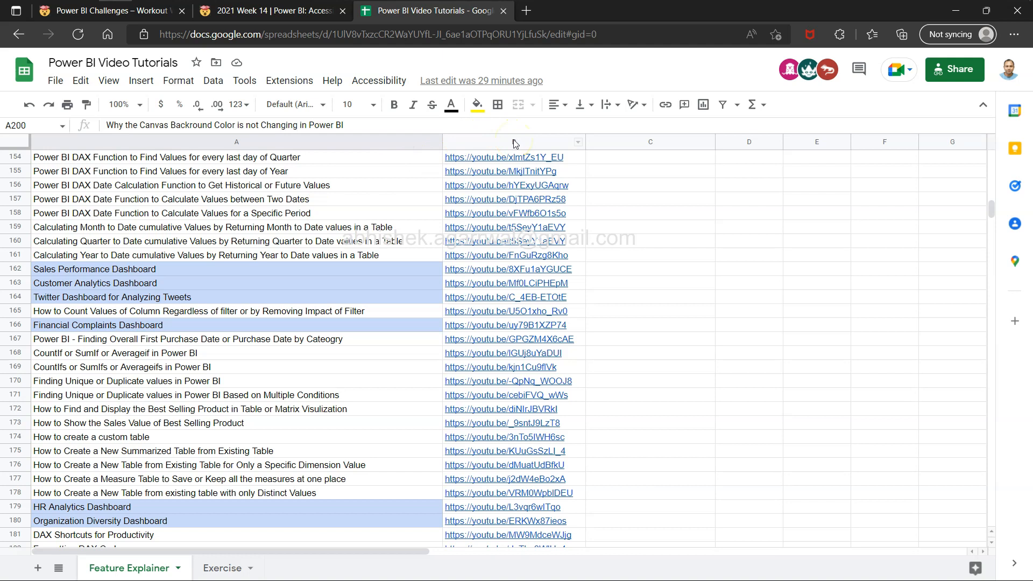
{"action": "left_click", "coordinate": [223, 568]}
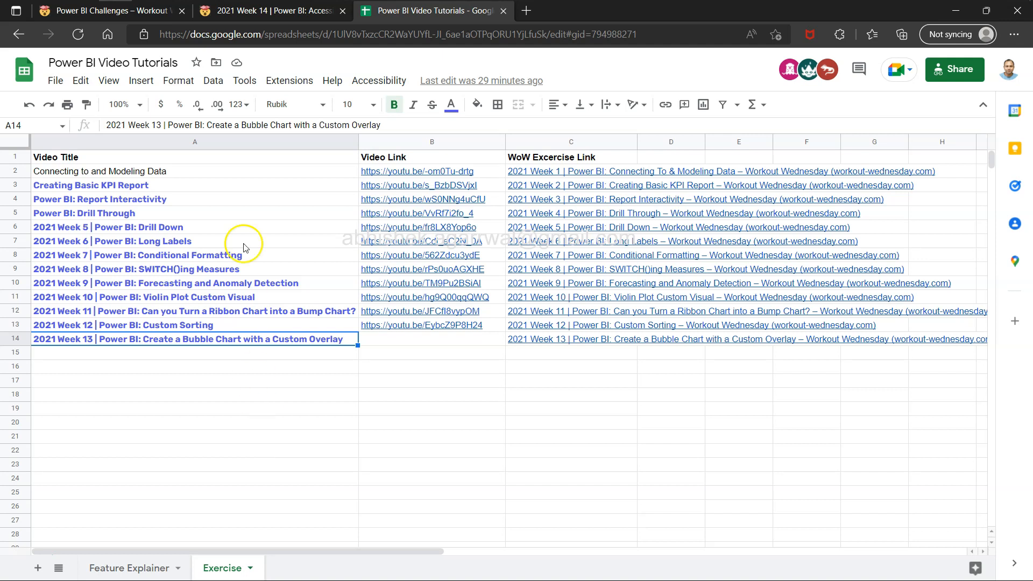
{"action": "left_click", "coordinate": [308, 22]}
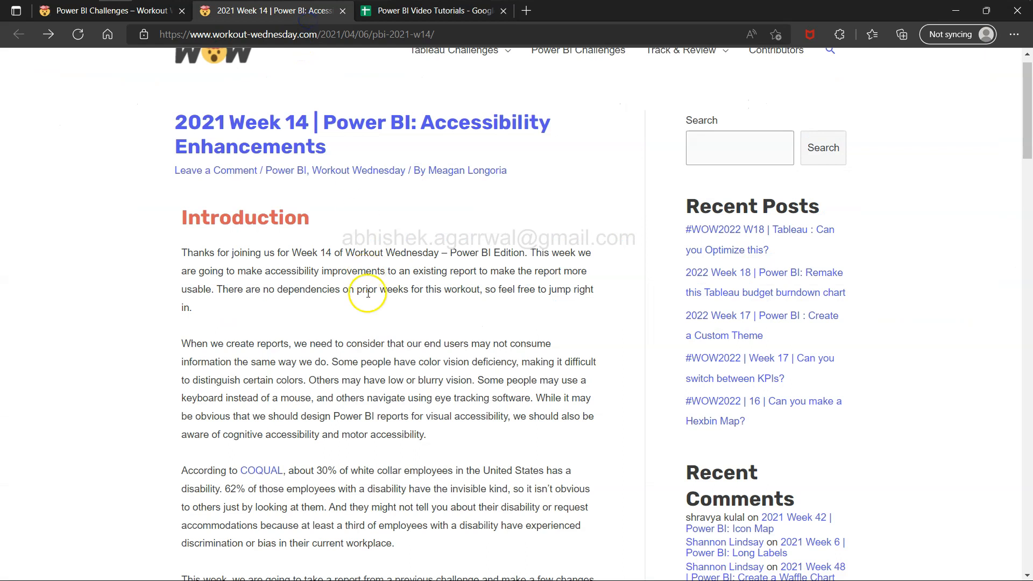
Step: Read the first requirement about downloading the starter Power BI Desktop file or using your own week 3 file
{"action": "scroll", "coordinate": [360, 291], "scroll_direction": "down", "scroll_amount": 10}
{"action": "scroll", "coordinate": [368, 293], "scroll_direction": "up", "scroll_amount": 1}
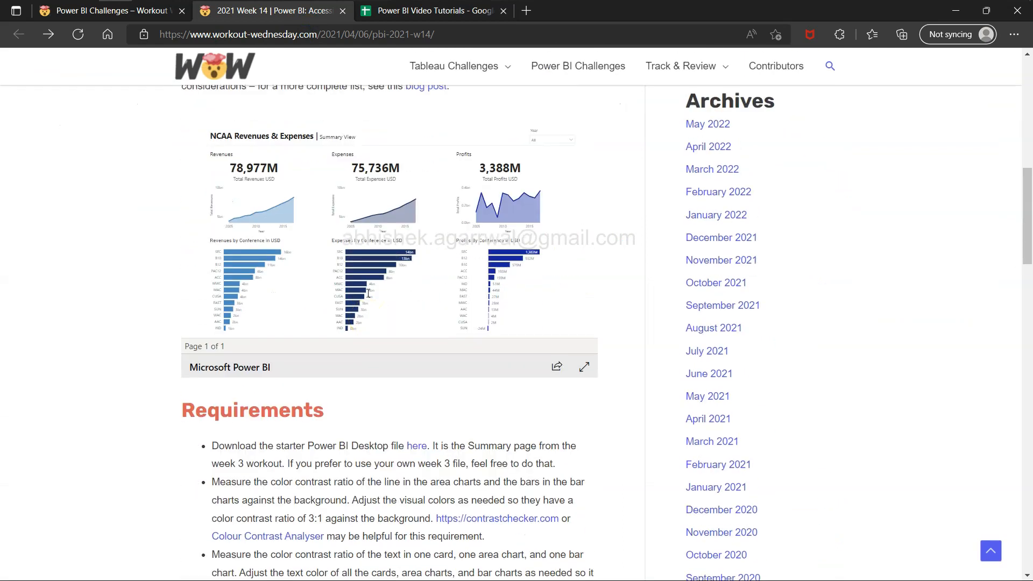
{"action": "scroll", "coordinate": [344, 469], "scroll_direction": "down", "scroll_amount": 2}
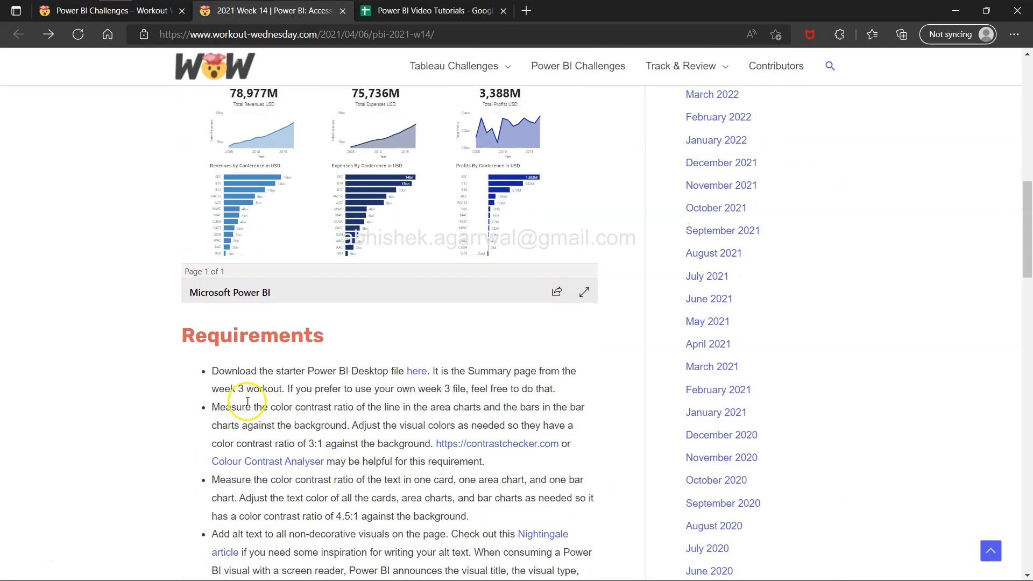
{"action": "left_click_drag", "start_coordinate": [213, 372], "coordinate": [562, 389]}
{"action": "left_click", "coordinate": [458, 397]}
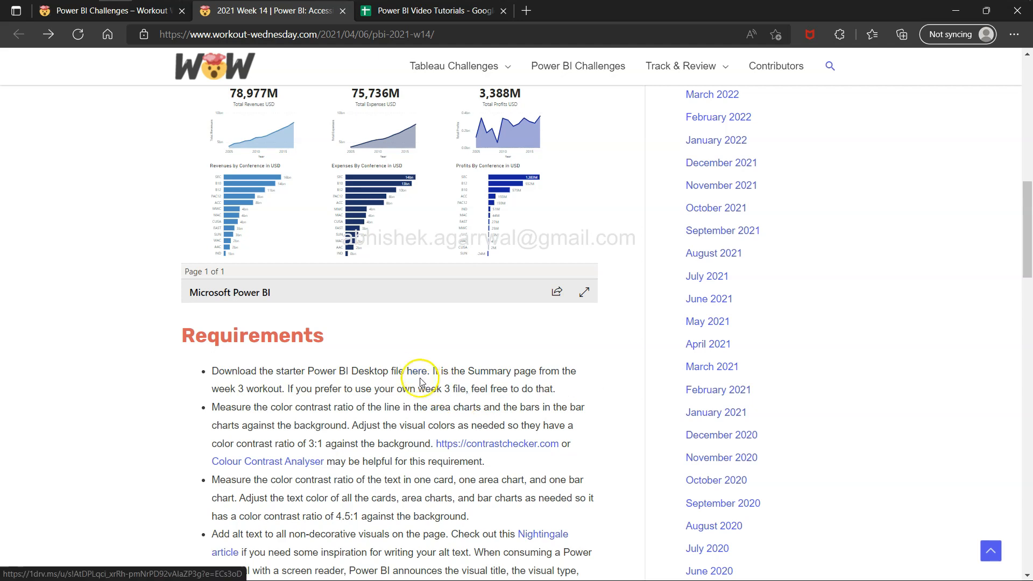
{"action": "left_click_drag", "start_coordinate": [417, 389], "coordinate": [459, 394]}
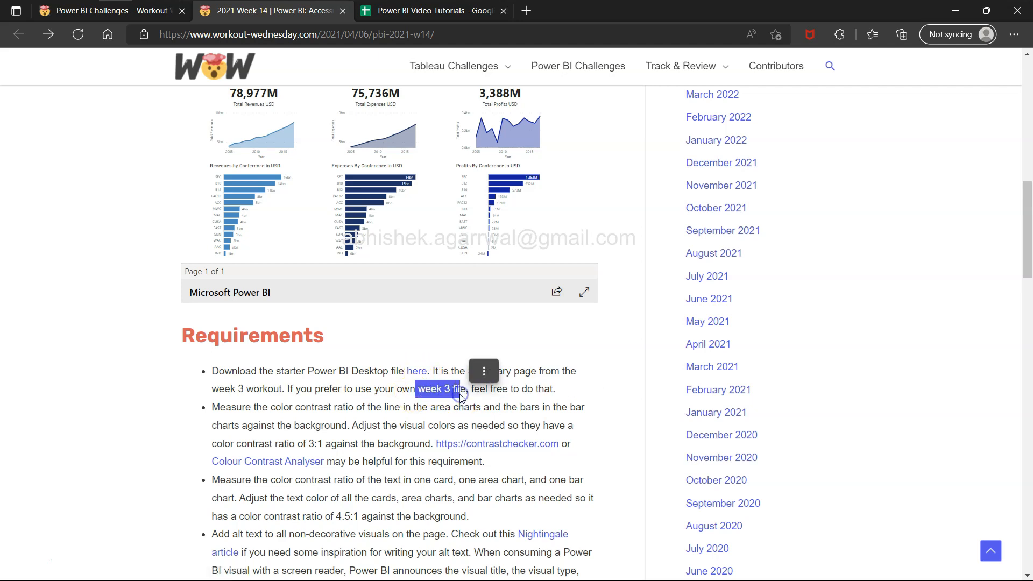
Step: Switch to Power BI Desktop to view the Week 14 - Accessibility report's Summary View, then return to the challenge requirements in the browser
{"action": "key", "text": "alt+Tab"}
{"action": "key", "text": "alt+Tab"}
{"action": "key", "text": "alt+Tab"}
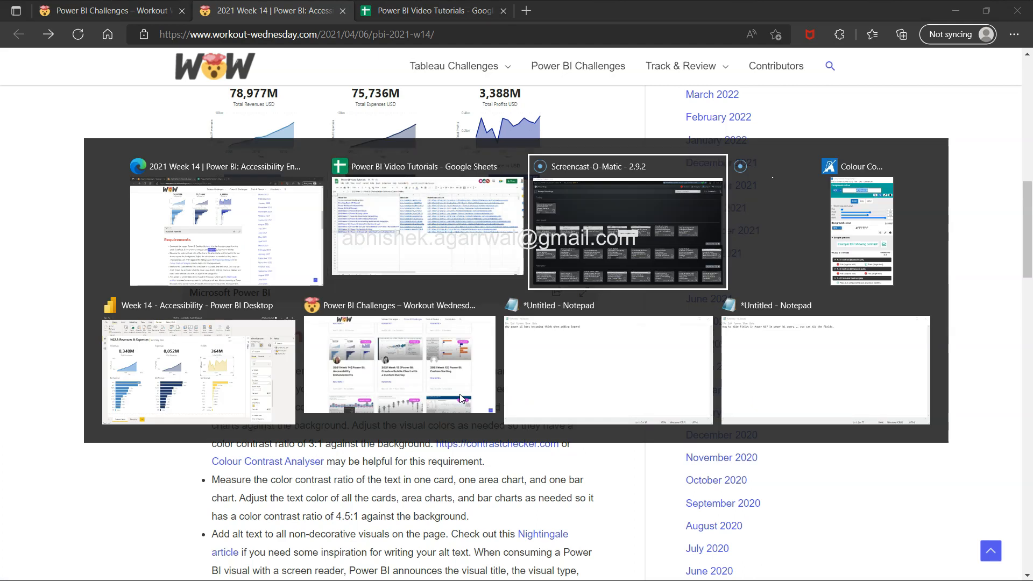
{"action": "key", "text": "alt+Tab"}
{"action": "key", "text": "alt+Tab"}
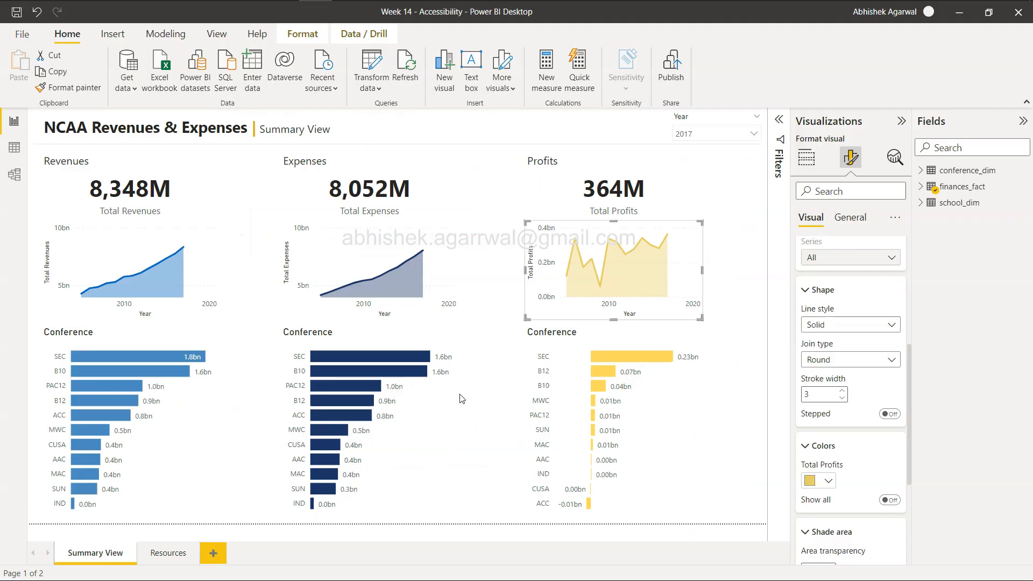
{"action": "left_click", "coordinate": [242, 174]}
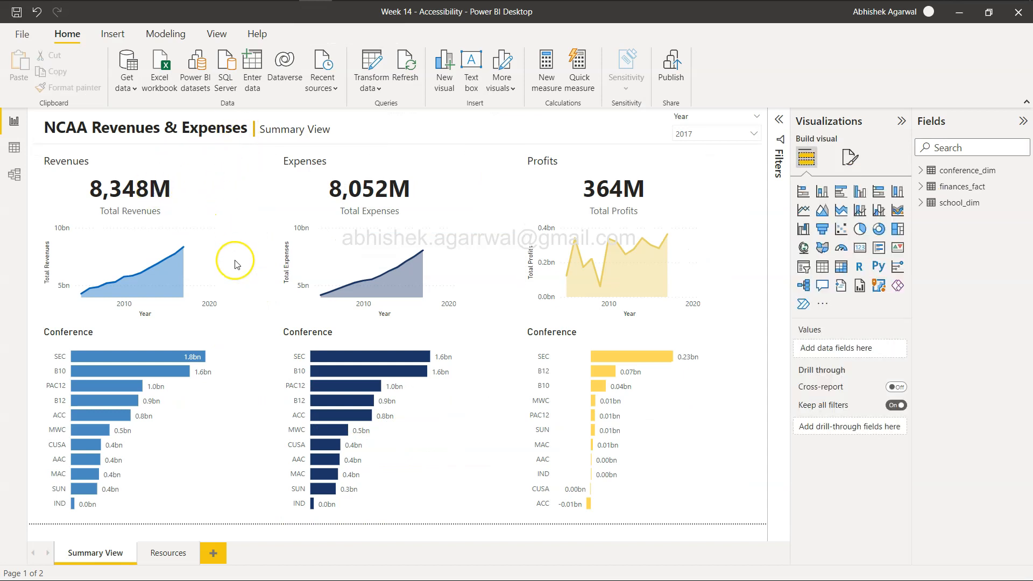
{"action": "key", "text": "alt+Tab"}
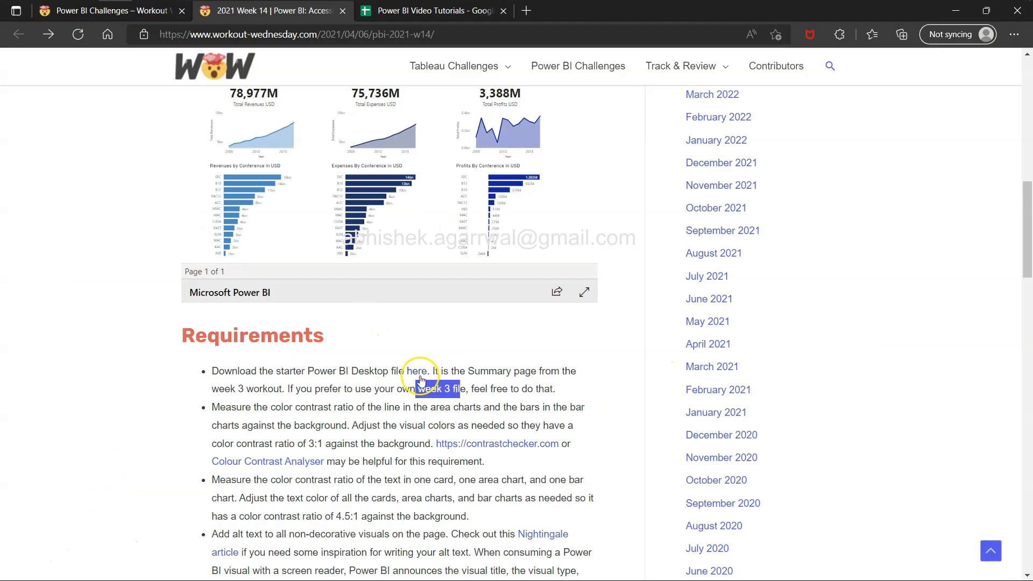
{"action": "left_click", "coordinate": [425, 391]}
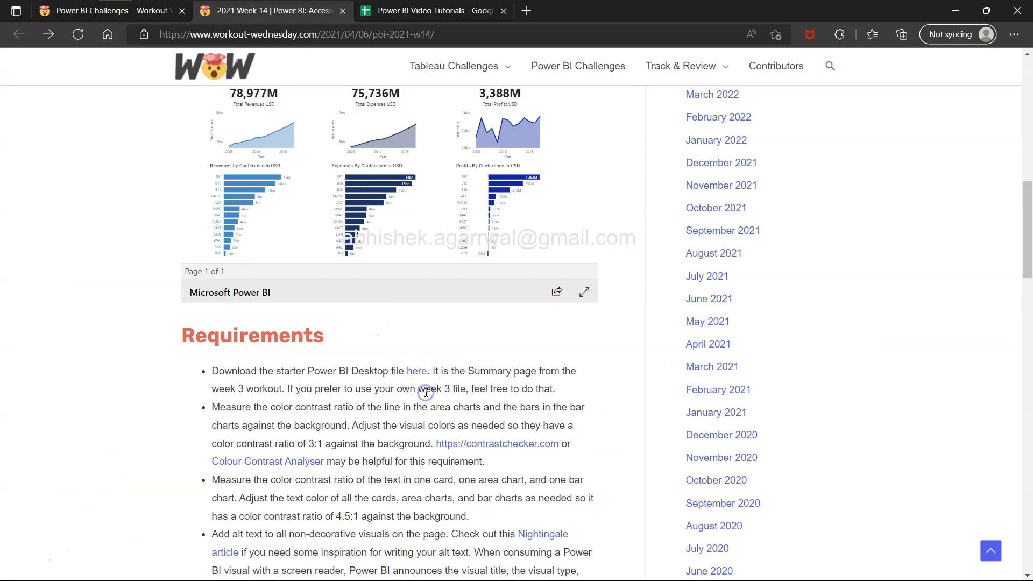
Step: Examine the requirement on the 3:1 color contrast ratio for area chart lines and bars, including its suggested checking tools
{"action": "scroll", "coordinate": [426, 393], "scroll_direction": "down", "scroll_amount": 2}
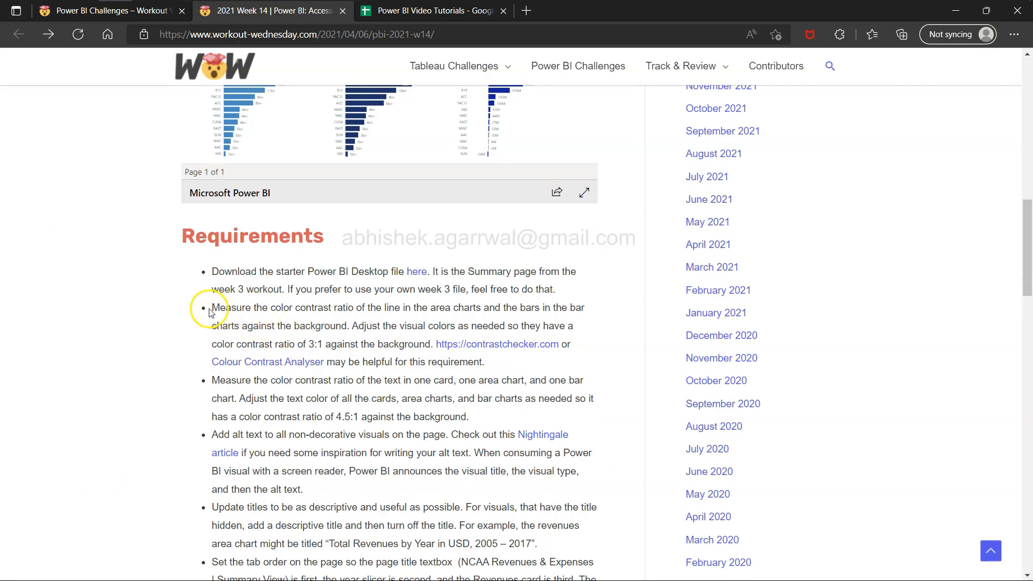
{"action": "scroll", "coordinate": [211, 312], "scroll_direction": "down", "scroll_amount": 2}
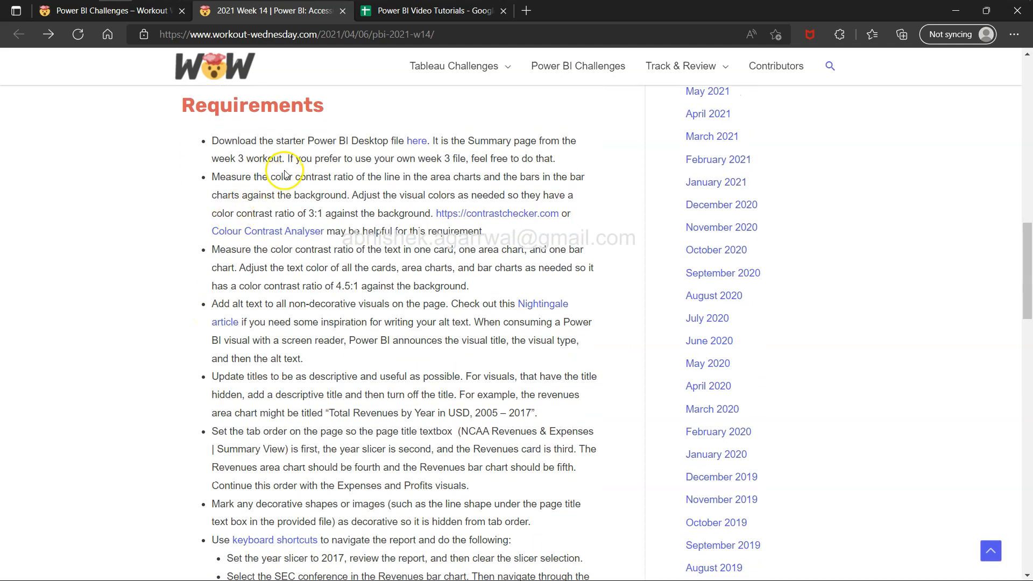
{"action": "left_click_drag", "start_coordinate": [283, 178], "coordinate": [384, 192]}
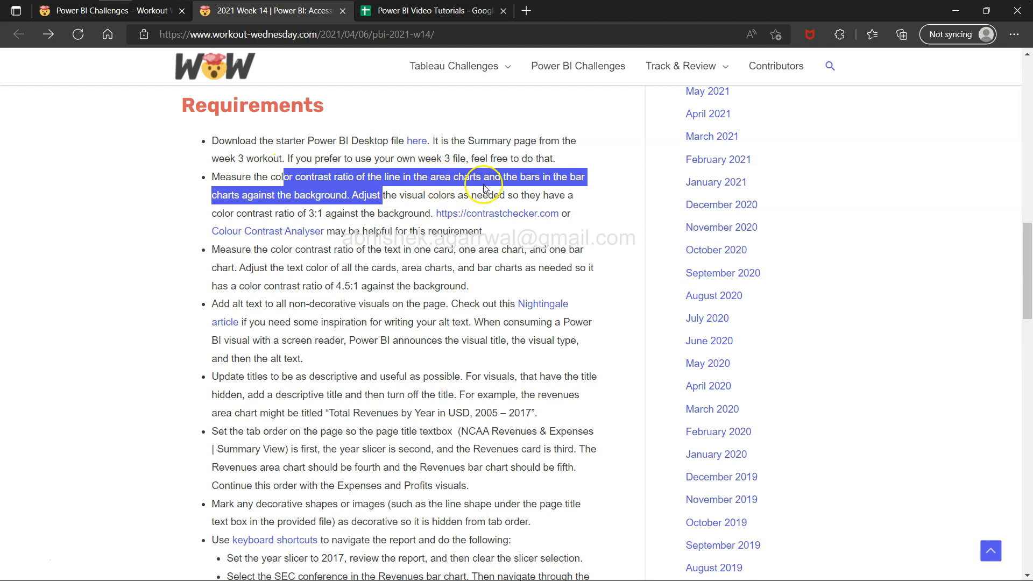
{"action": "left_click", "coordinate": [379, 180]}
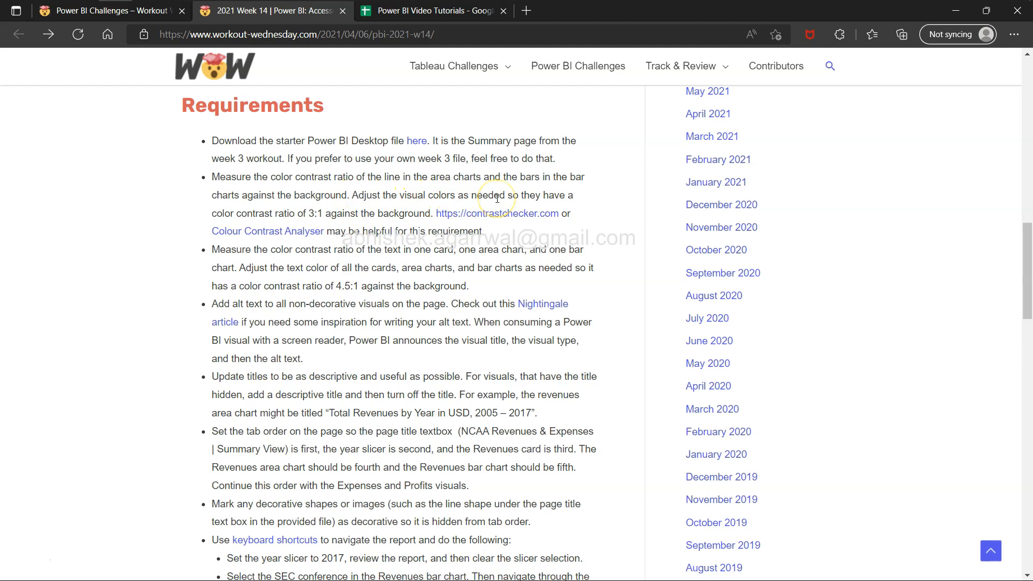
{"action": "left_click_drag", "start_coordinate": [300, 210], "coordinate": [393, 226]}
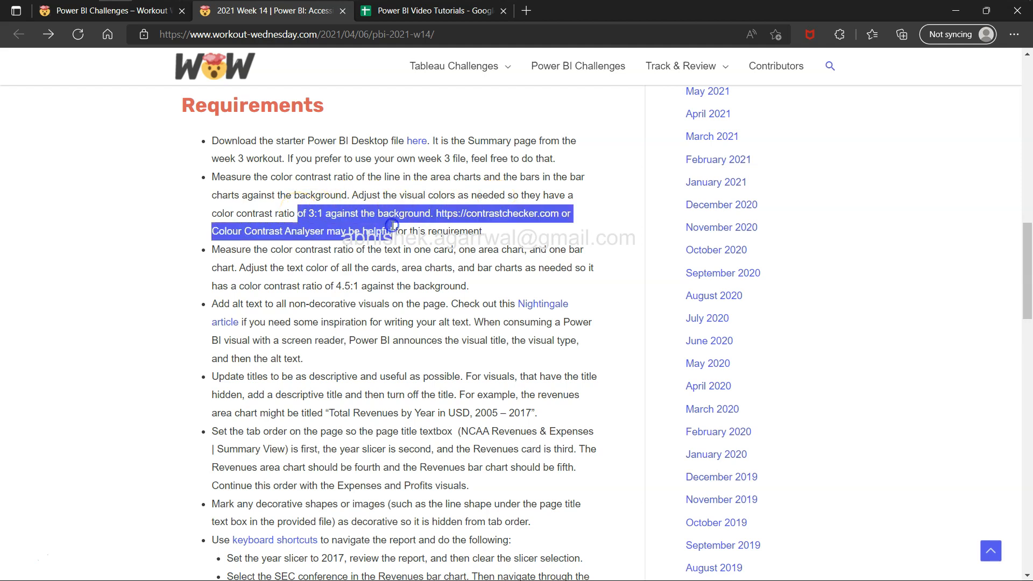
{"action": "left_click", "coordinate": [472, 233]}
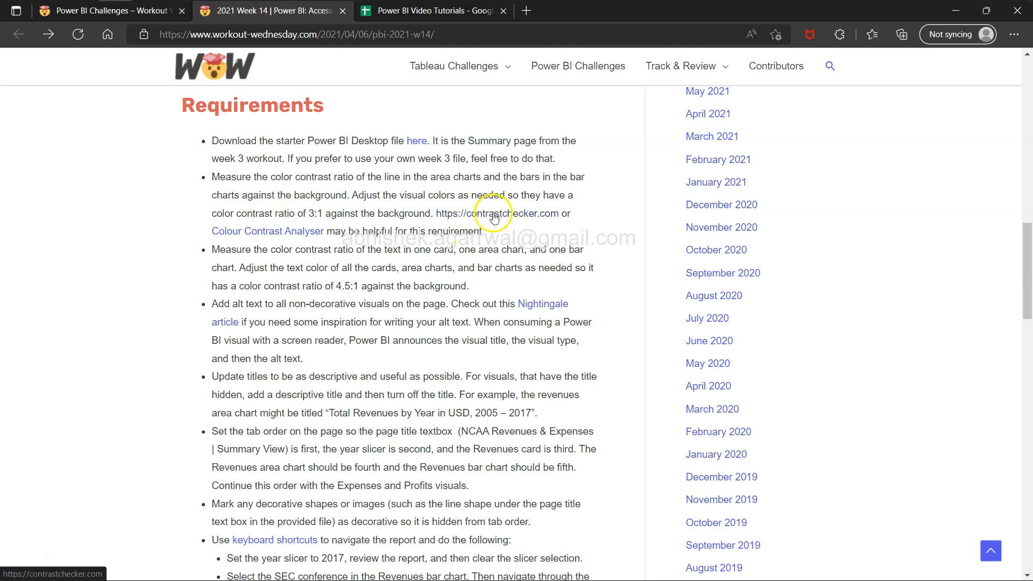
Step: Open contrastchecker.com in a new tab, inspect its foreground and background color fields and ratio, then close it
{"action": "right_click", "coordinate": [493, 217]}
{"action": "left_click", "coordinate": [526, 223]}
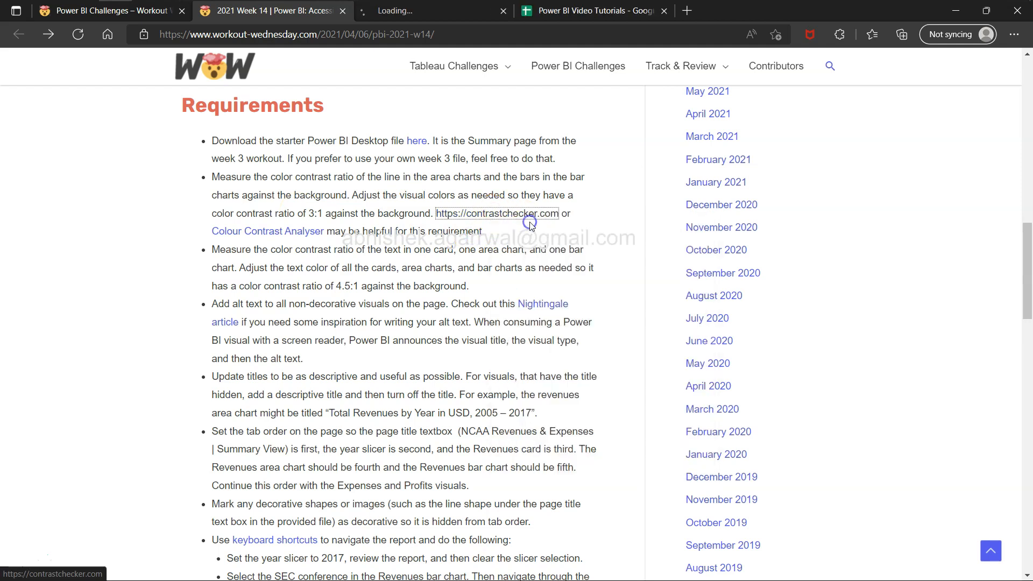
{"action": "left_click", "coordinate": [453, 13]}
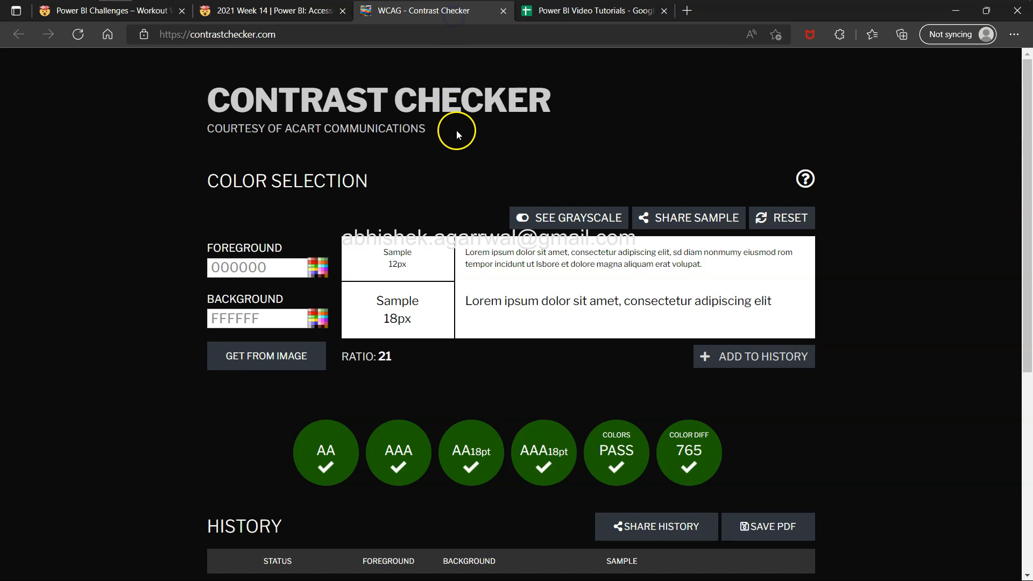
{"action": "left_click", "coordinate": [264, 267]}
{"action": "left_click", "coordinate": [263, 315]}
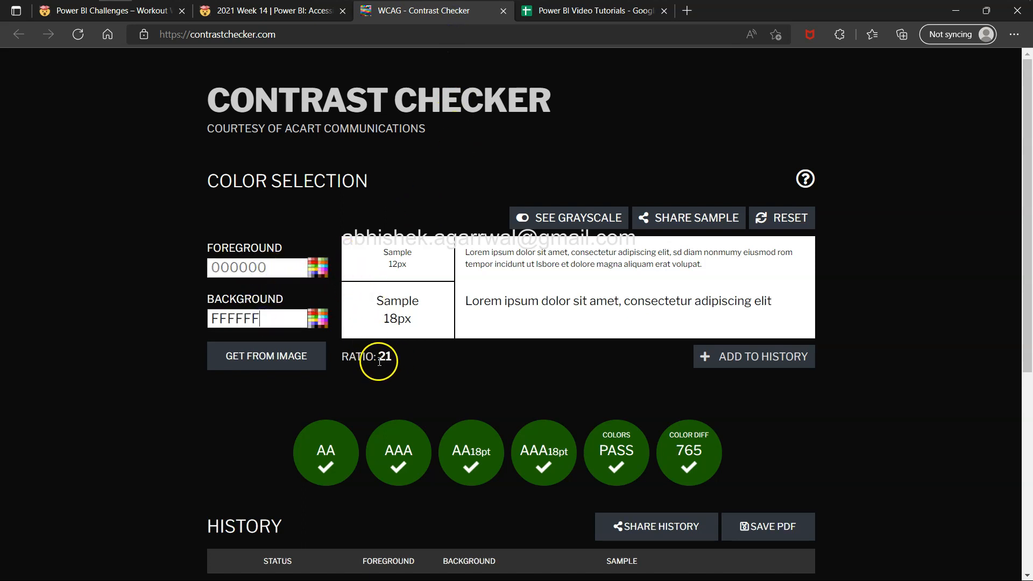
{"action": "left_click", "coordinate": [503, 11]}
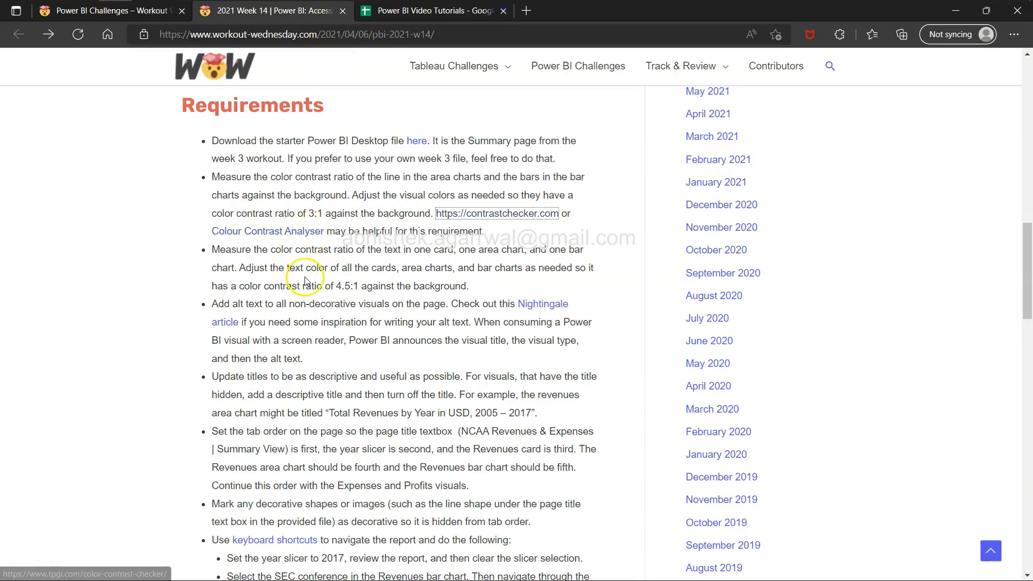
Step: Open the linked Colour Contrast Analyser page in a new tab and review its features, sample results and download options
{"action": "left_click", "coordinate": [291, 237]}
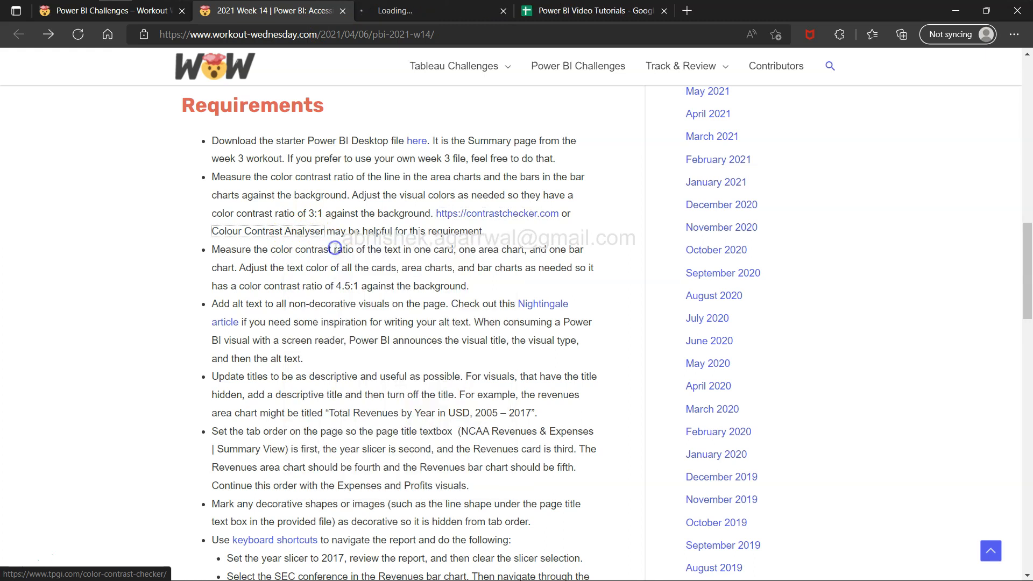
{"action": "left_click", "coordinate": [334, 244]}
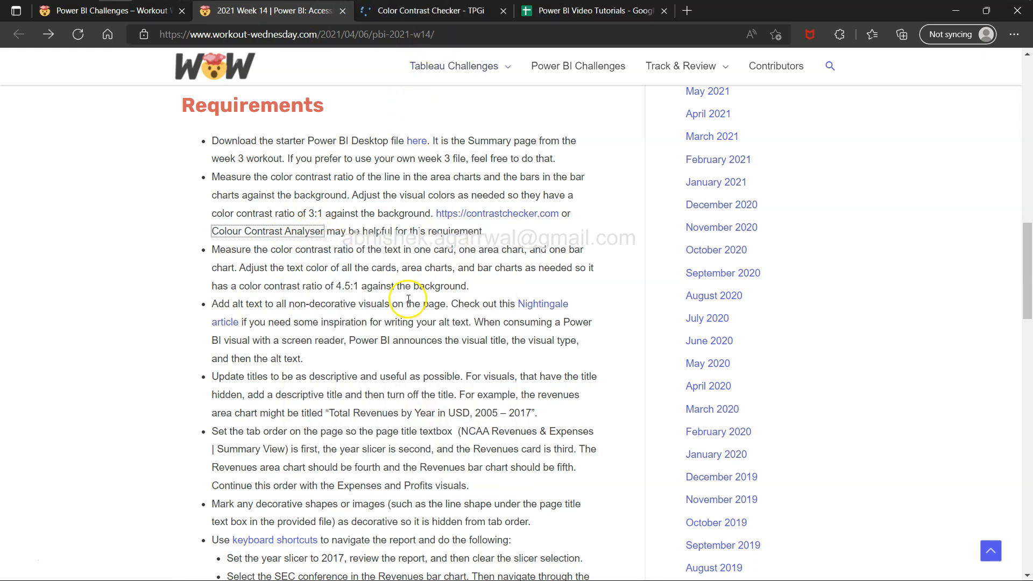
{"action": "mouse_move", "coordinate": [436, 69]}
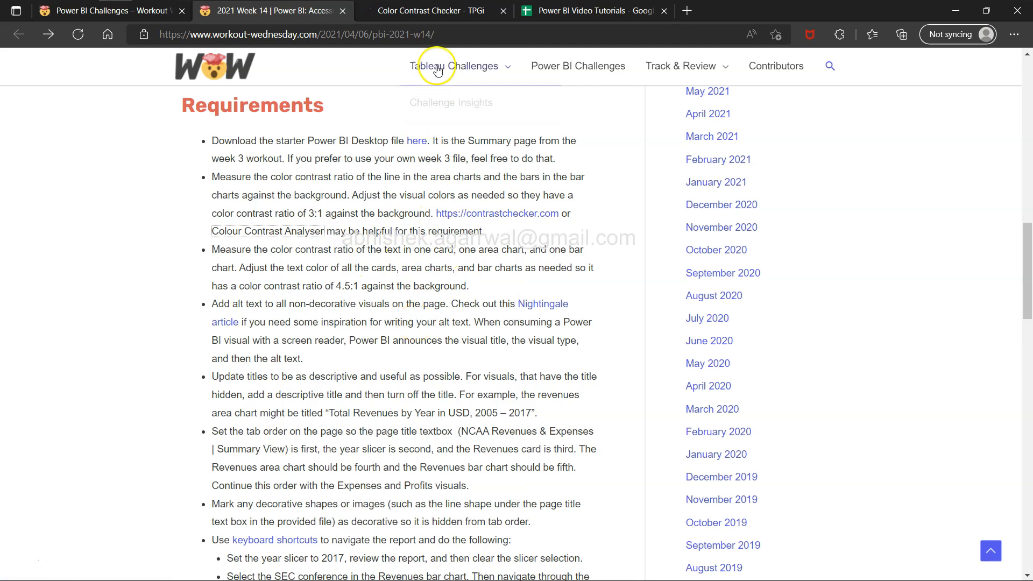
{"action": "left_click", "coordinate": [446, 16]}
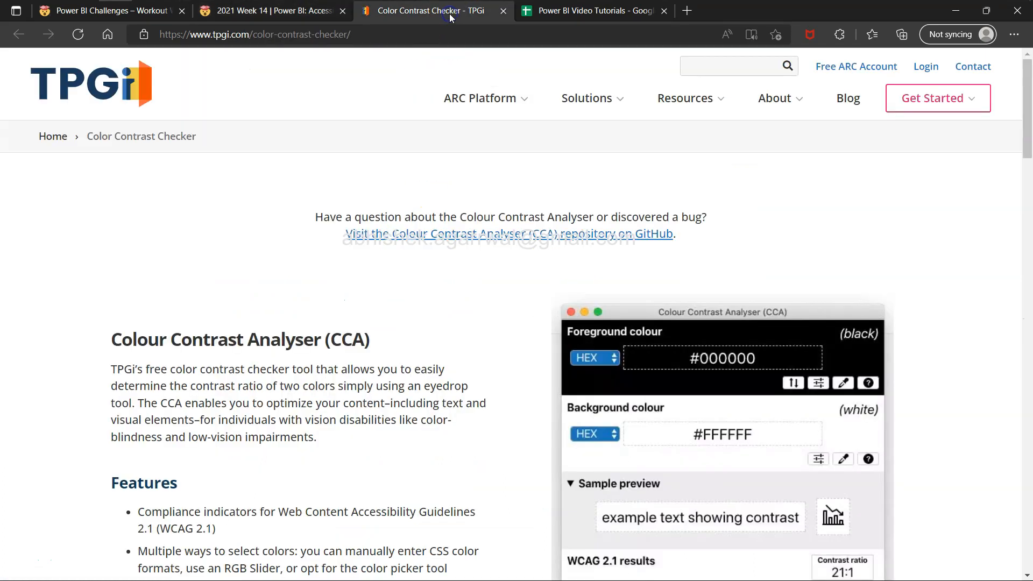
{"action": "scroll", "coordinate": [461, 326], "scroll_direction": "down", "scroll_amount": 1}
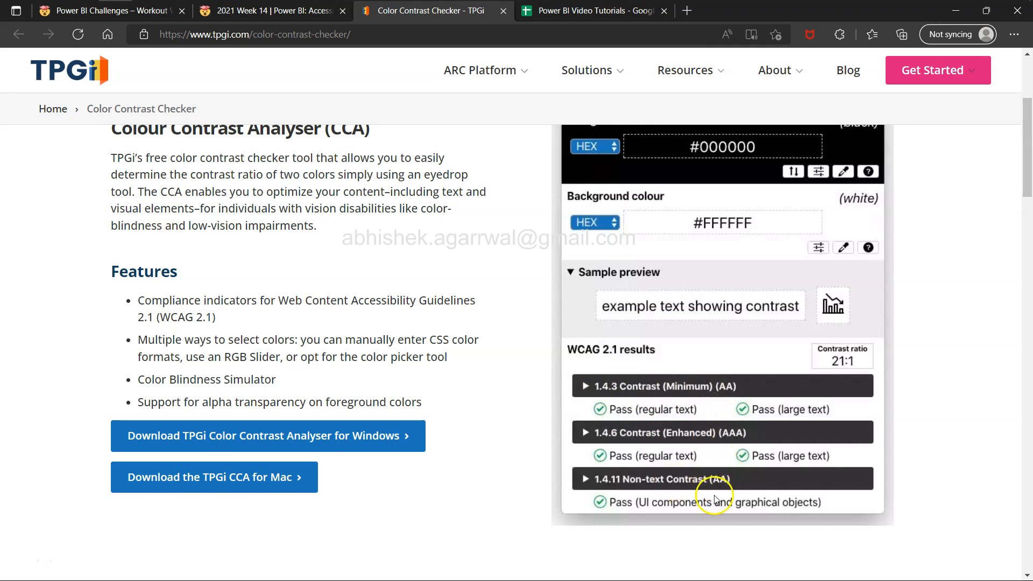
{"action": "scroll", "coordinate": [650, 477], "scroll_direction": "up", "scroll_amount": 2}
{"action": "scroll", "coordinate": [651, 477], "scroll_direction": "down", "scroll_amount": 2}
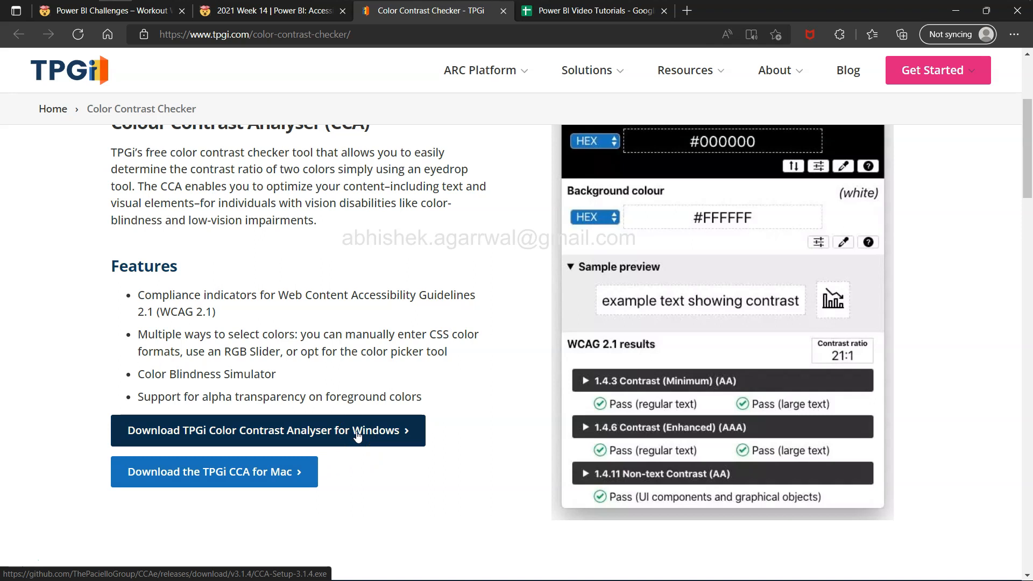
Step: Switch to the installed Colour Contrast Analyser to view its color settings and WCAG results, then return to the browser and close the TPGi page
{"action": "key", "text": "alt+Tab"}
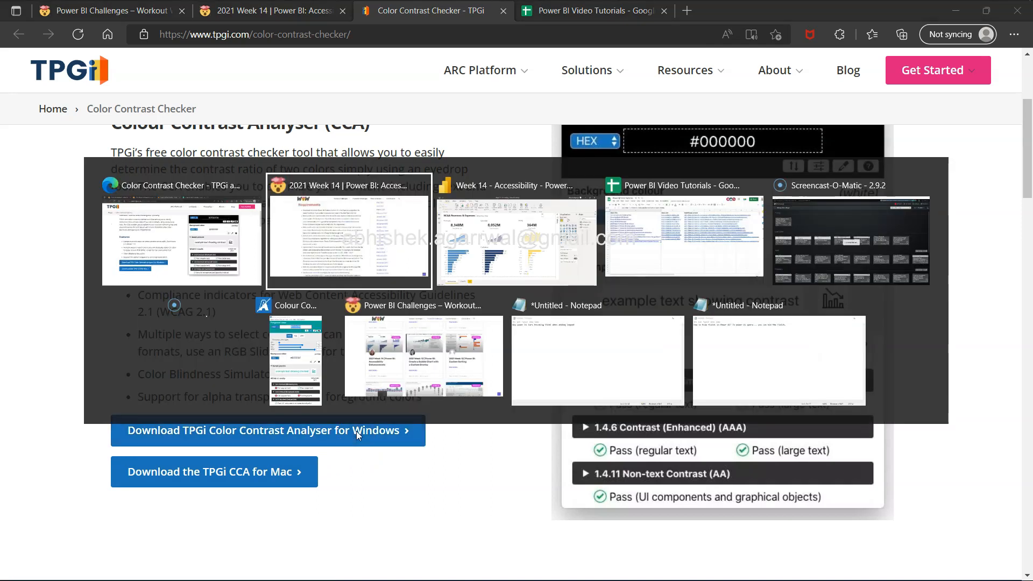
{"action": "key", "text": "alt+Tab"}
{"action": "key", "text": "alt+Tab"}
{"action": "key", "text": "alt+Tab"}
{"action": "key", "text": "alt+Tab"}
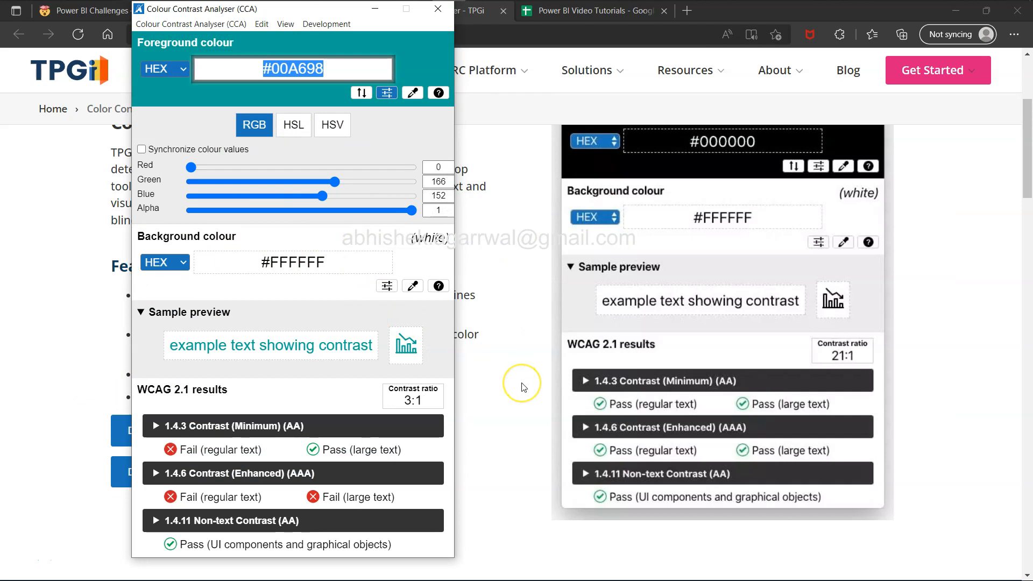
{"action": "left_click", "coordinate": [520, 259]}
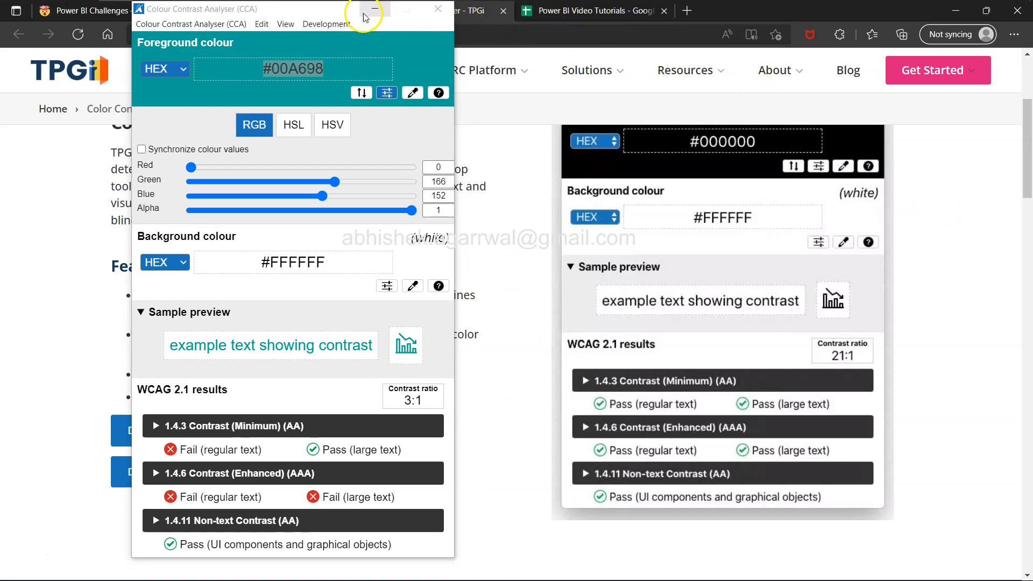
{"action": "left_click", "coordinate": [459, 11]}
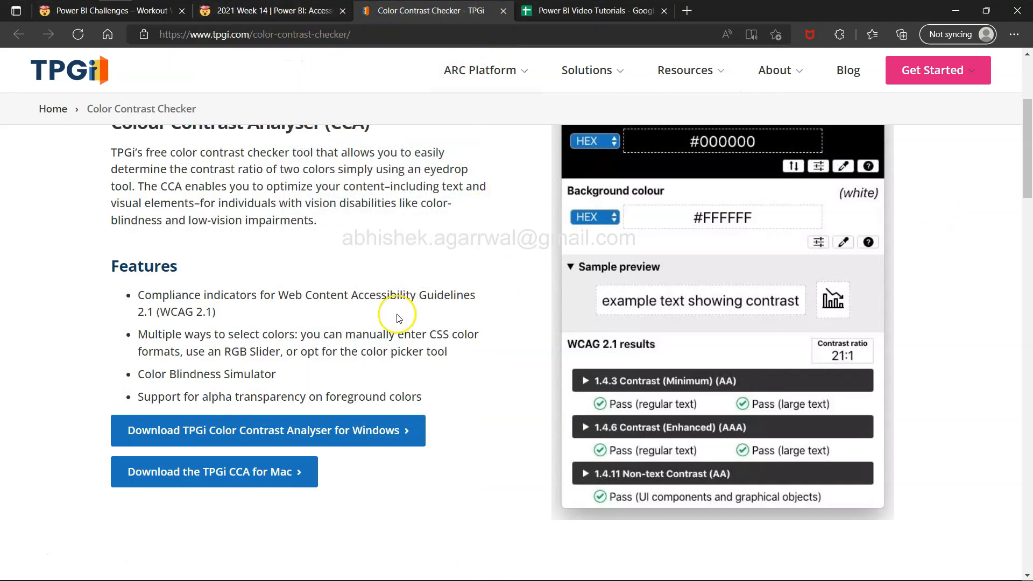
{"action": "left_click", "coordinate": [503, 11]}
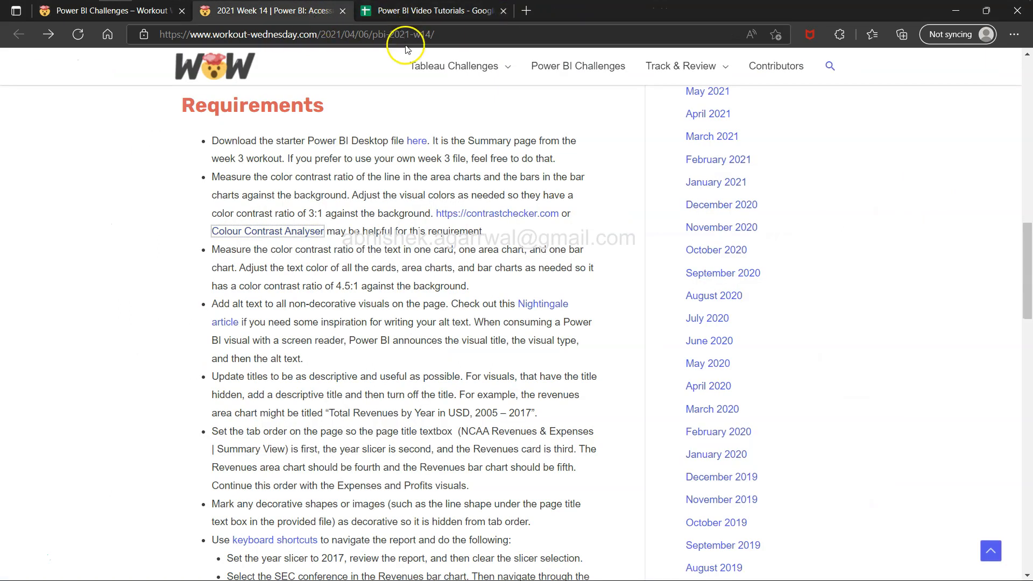
Step: Recheck the 3:1 contrast ratio in the chart color requirement, then switch to the Week 14 - Accessibility report in Power BI Desktop
{"action": "left_click_drag", "start_coordinate": [295, 213], "coordinate": [325, 213]}
{"action": "left_click", "coordinate": [317, 213]}
{"action": "key", "text": "alt+Tab"}
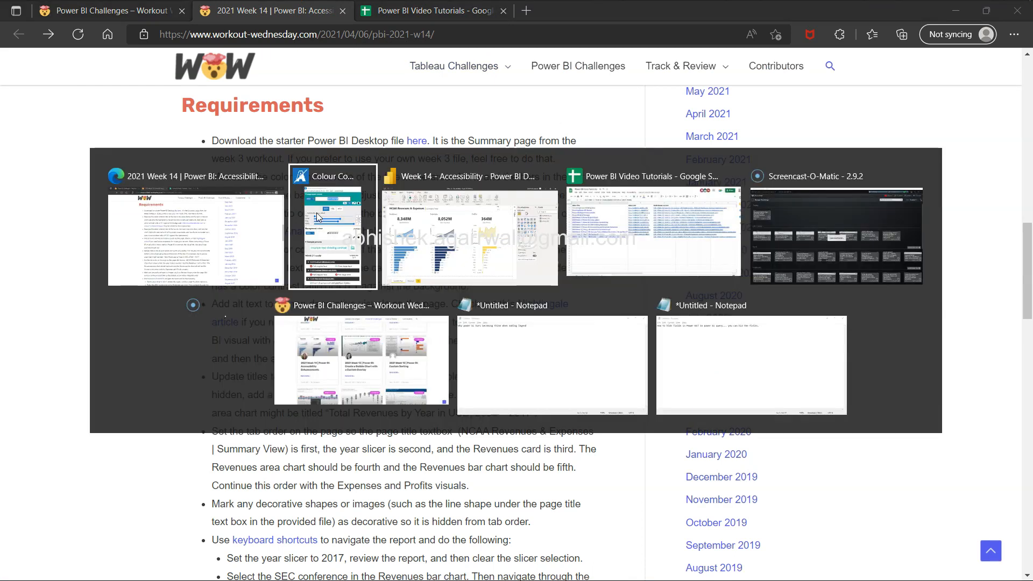
{"action": "key", "text": "alt+Tab"}
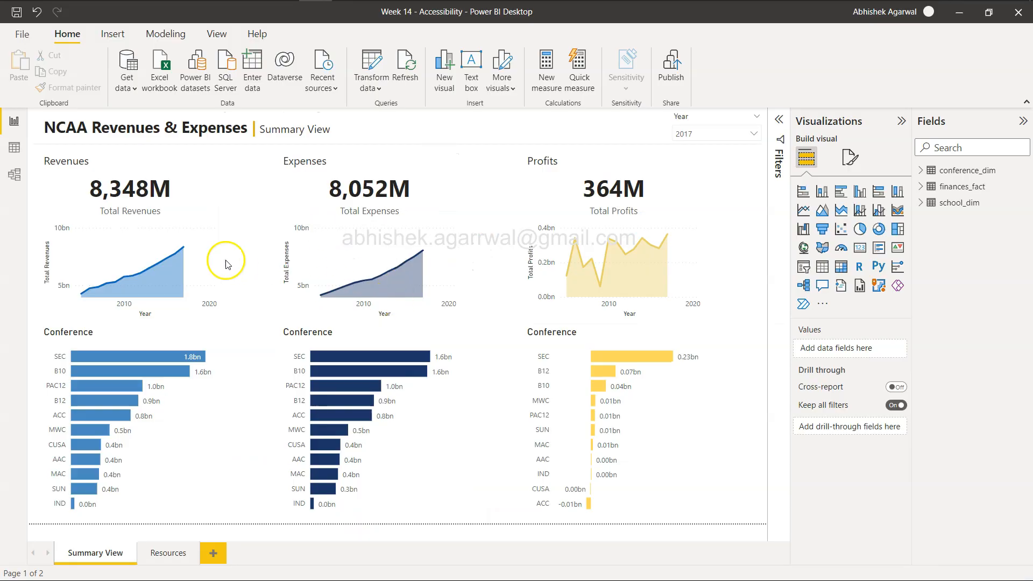
Step: Inspect the report's Revenues, Expenses and Profits area charts, recheck the web requirements, and bring the Colour Contrast Analyser over the Power BI report
{"action": "mouse_move", "coordinate": [214, 256]}
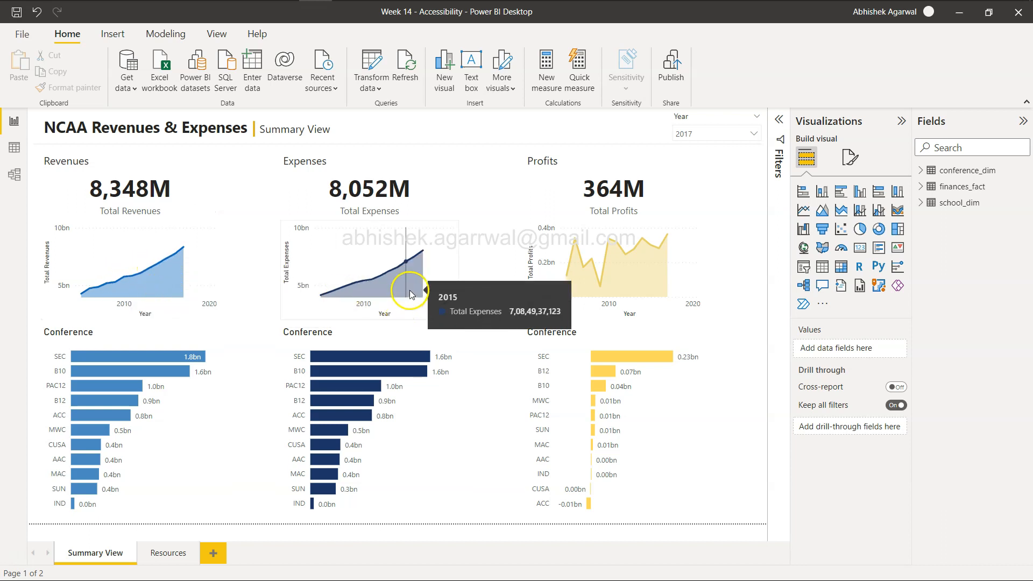
{"action": "mouse_move", "coordinate": [625, 254]}
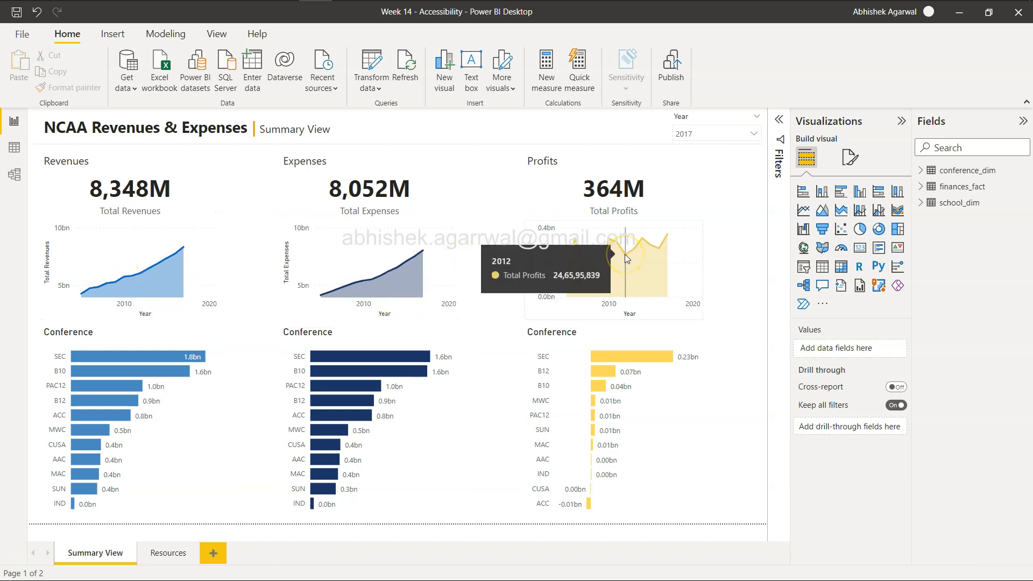
{"action": "key", "text": "alt+Tab"}
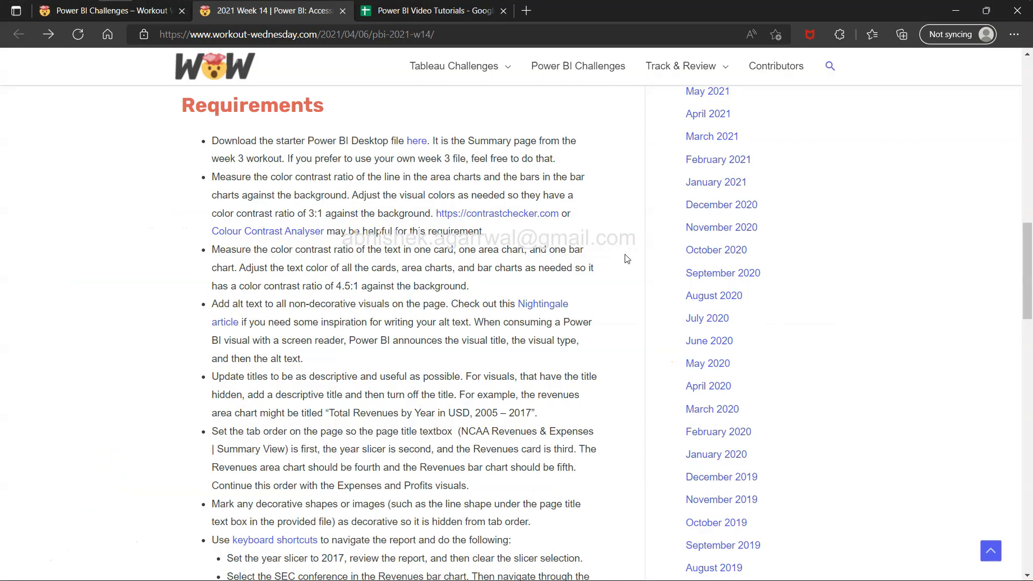
{"action": "key", "text": "alt+Tab"}
{"action": "key", "text": "alt+Tab"}
{"action": "key", "text": "Tab"}
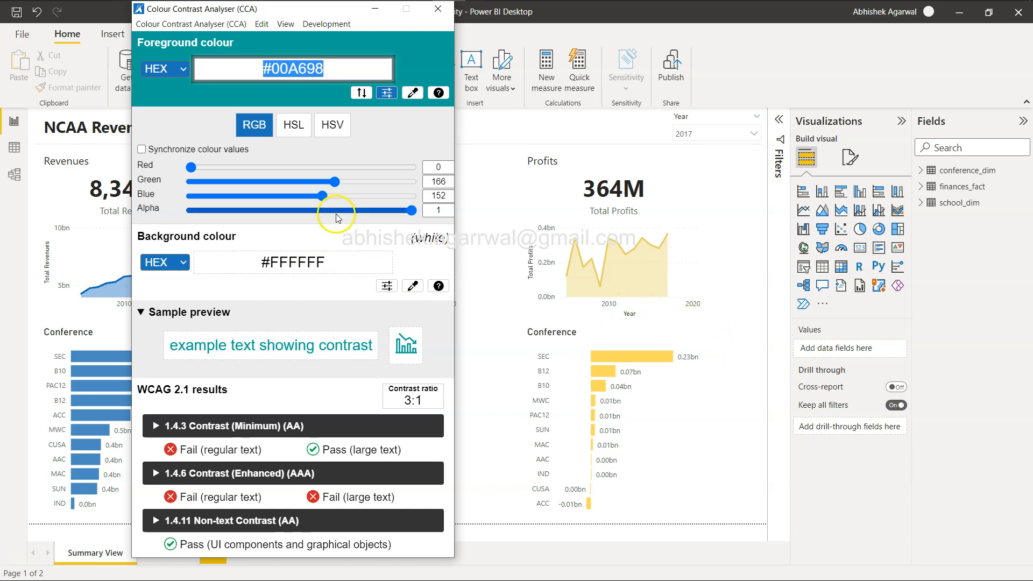
Step: Cancel the foreground color sampling and open the line color settings of the Revenues area chart
{"action": "left_click", "coordinate": [419, 94]}
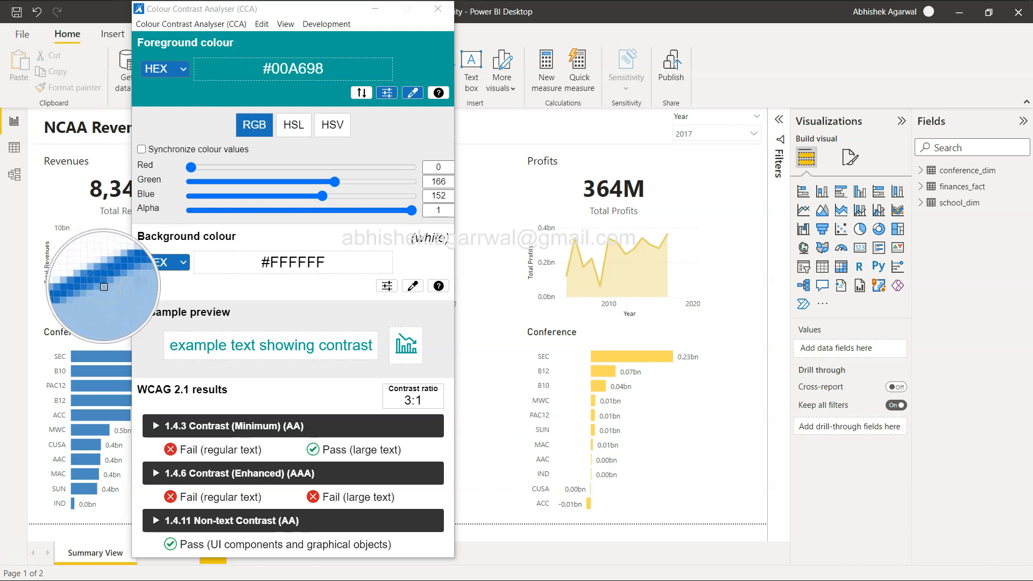
{"action": "key", "text": "Escape"}
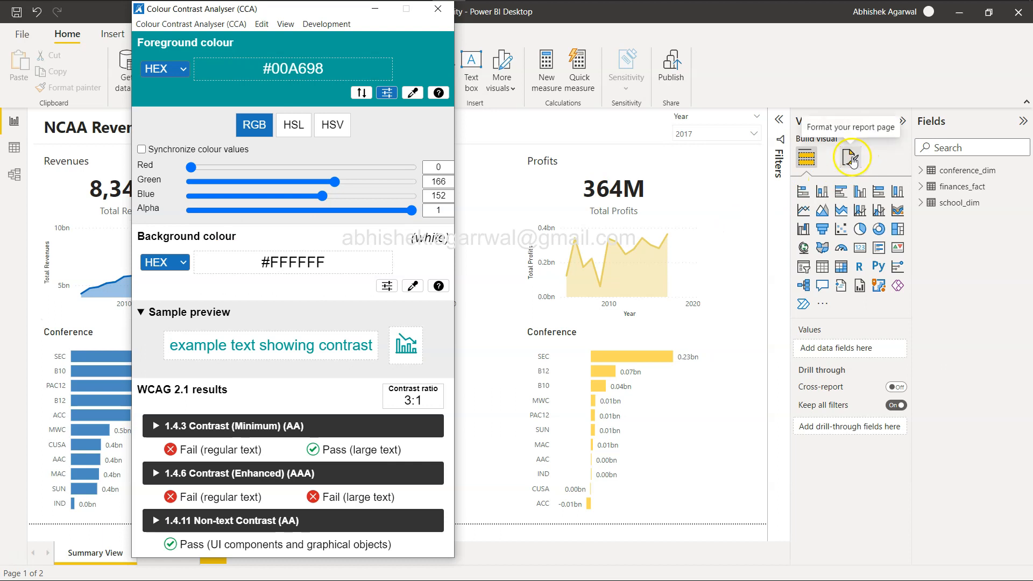
{"action": "left_click", "coordinate": [90, 231]}
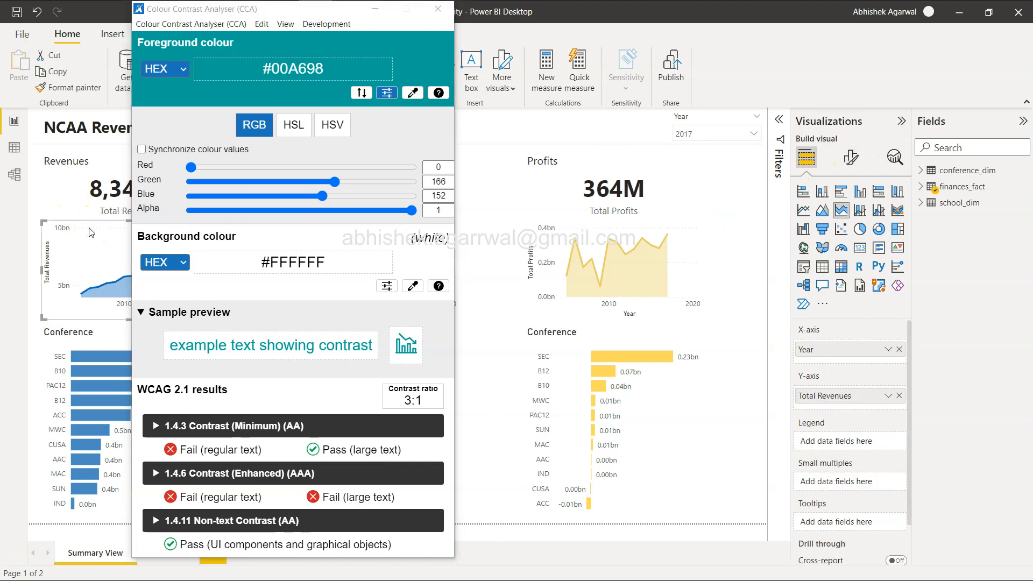
{"action": "left_click", "coordinate": [852, 161]}
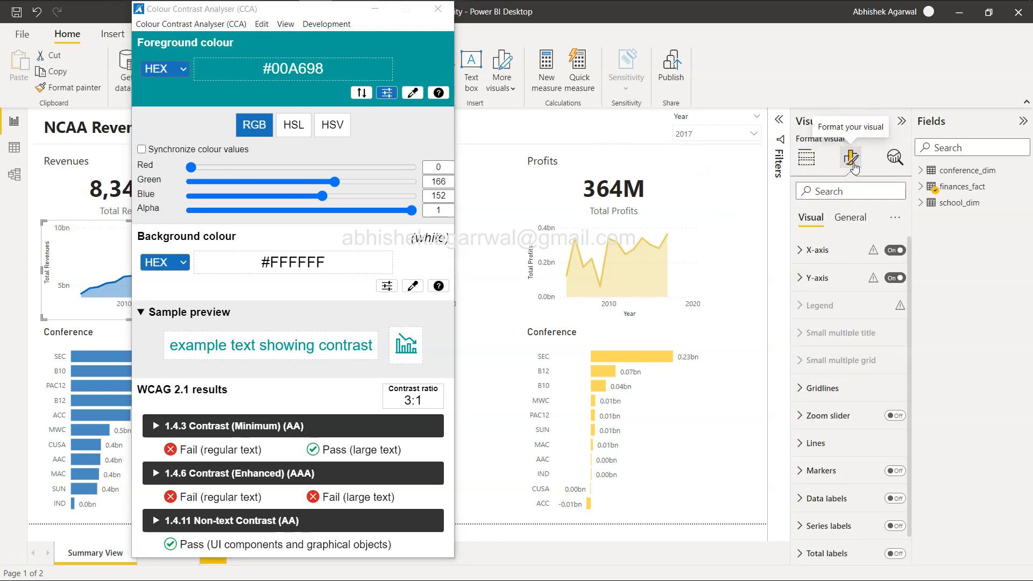
{"action": "left_click", "coordinate": [816, 445]}
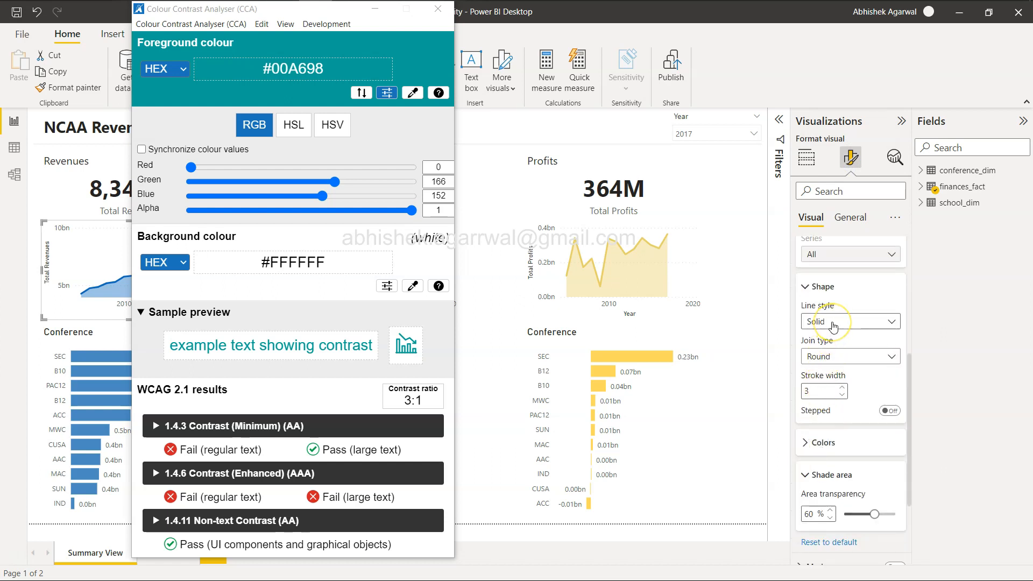
{"action": "left_click", "coordinate": [826, 440]}
{"action": "scroll", "coordinate": [828, 442], "scroll_direction": "down", "scroll_amount": 3}
Step: Sample the Total Revenues line color swatch as the foreground colour in the Colour Contrast Analyser
{"action": "left_click", "coordinate": [293, 125]}
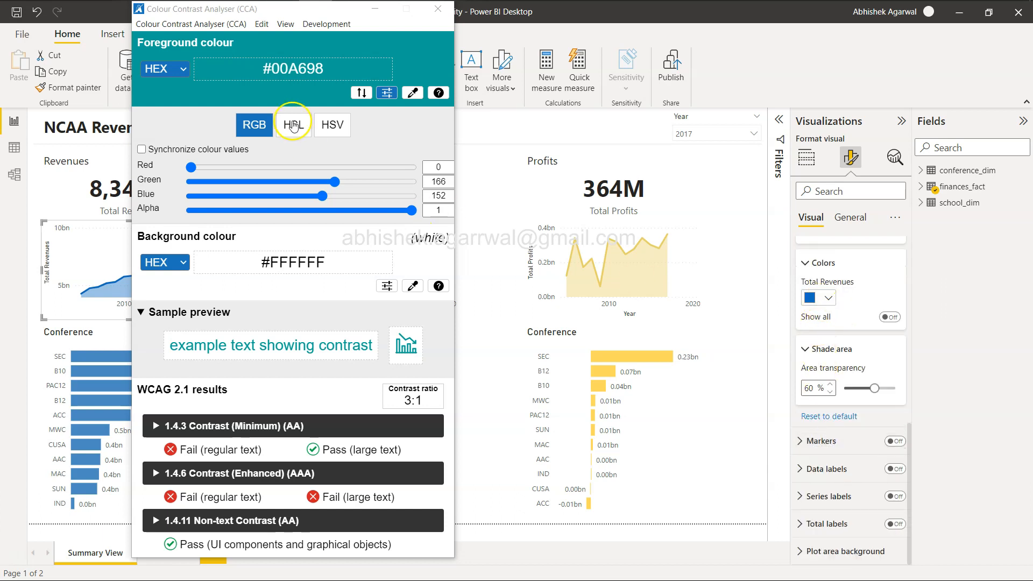
{"action": "left_click", "coordinate": [413, 93]}
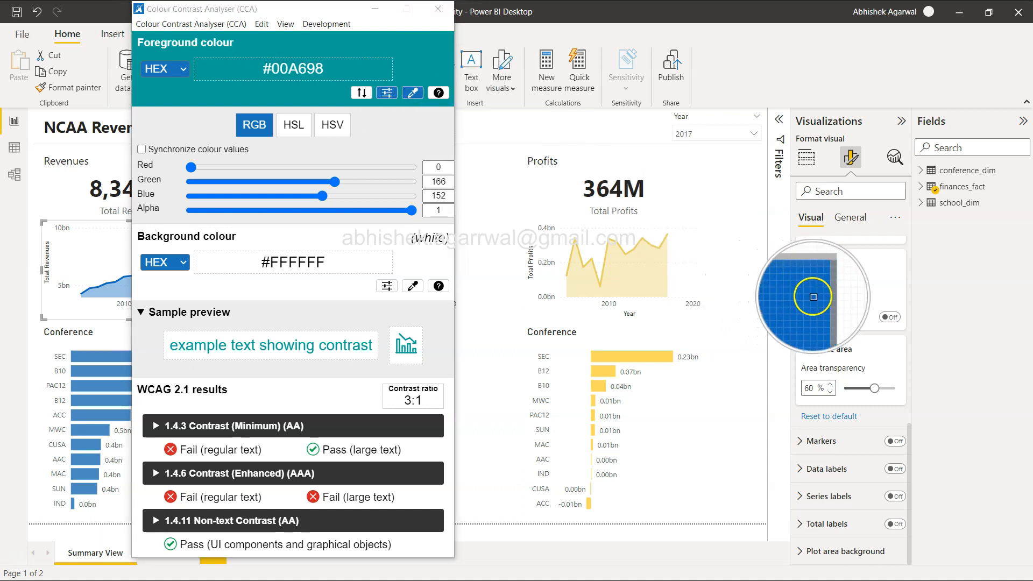
{"action": "left_click", "coordinate": [809, 299]}
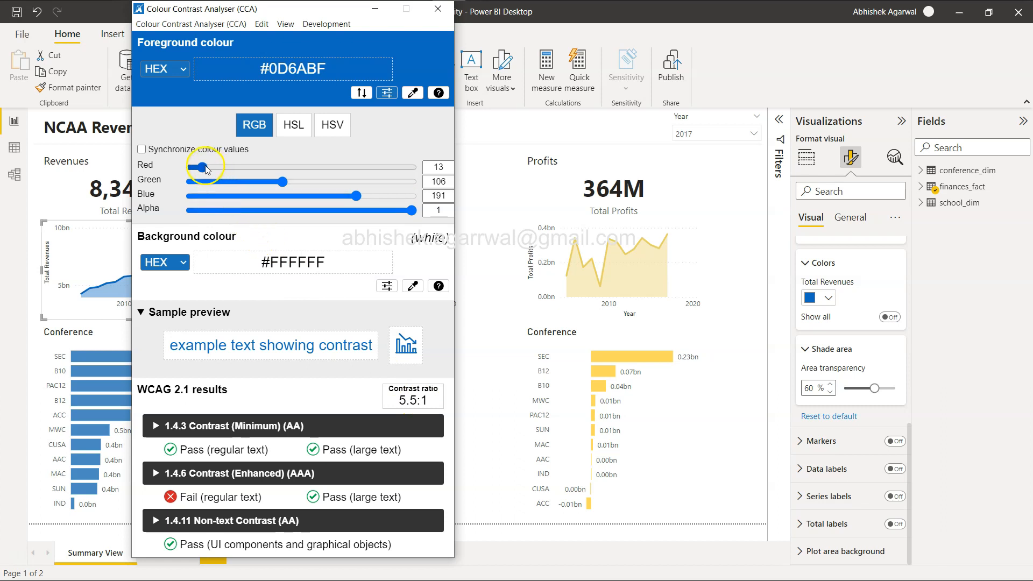
Step: Try a red value of 18 for the foreground colour and compare the RGB, HSL and HSV slider modes
{"action": "left_click_drag", "start_coordinate": [206, 169], "coordinate": [209, 170]}
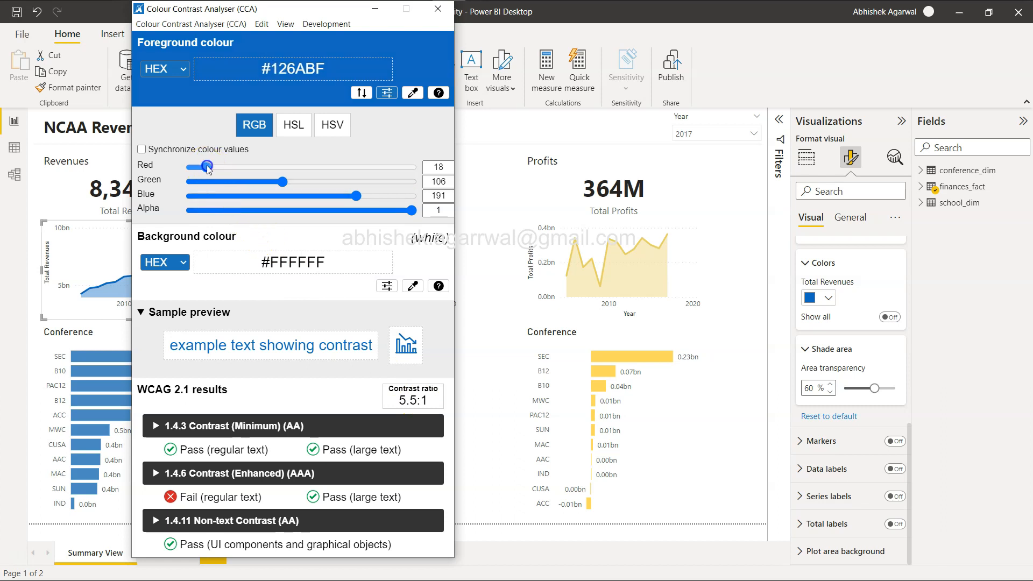
{"action": "left_click", "coordinate": [263, 127]}
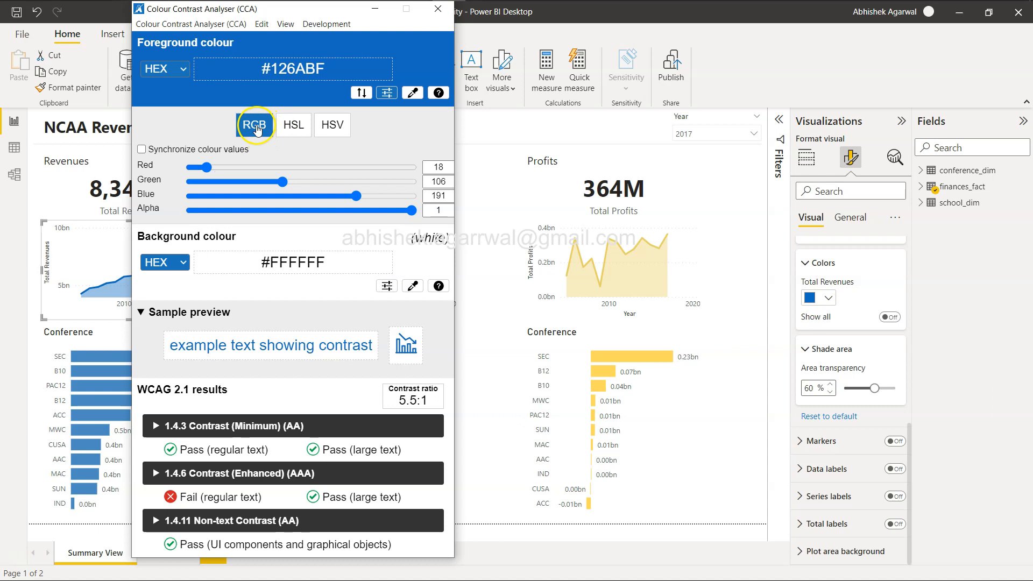
{"action": "left_click", "coordinate": [284, 129]}
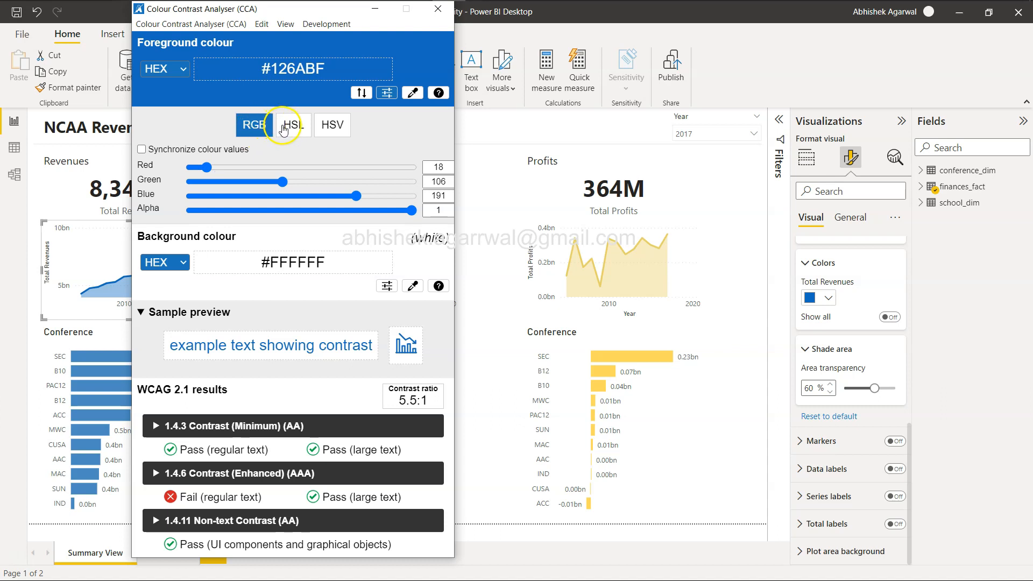
{"action": "left_click", "coordinate": [255, 127]}
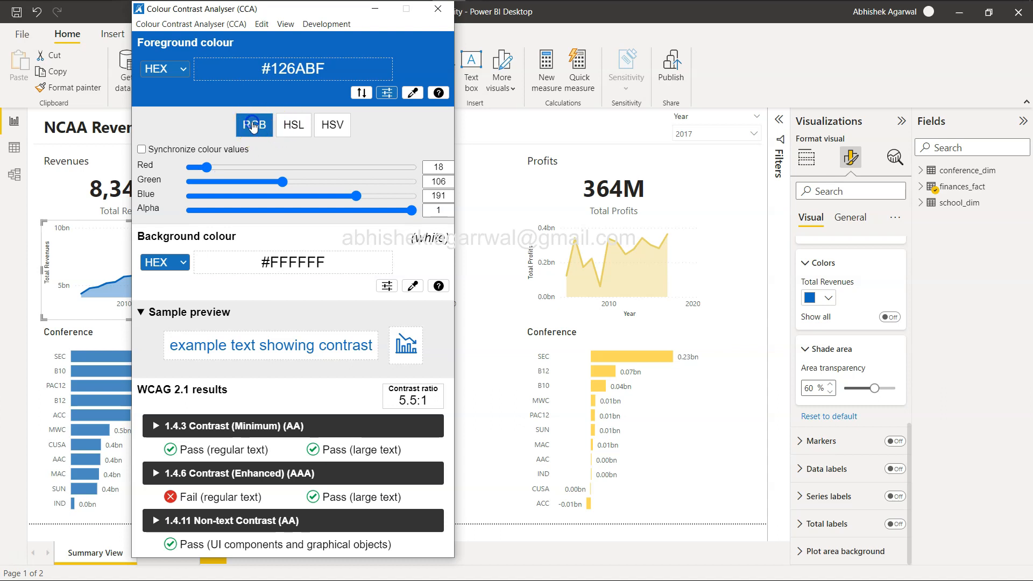
{"action": "left_click", "coordinate": [286, 128]}
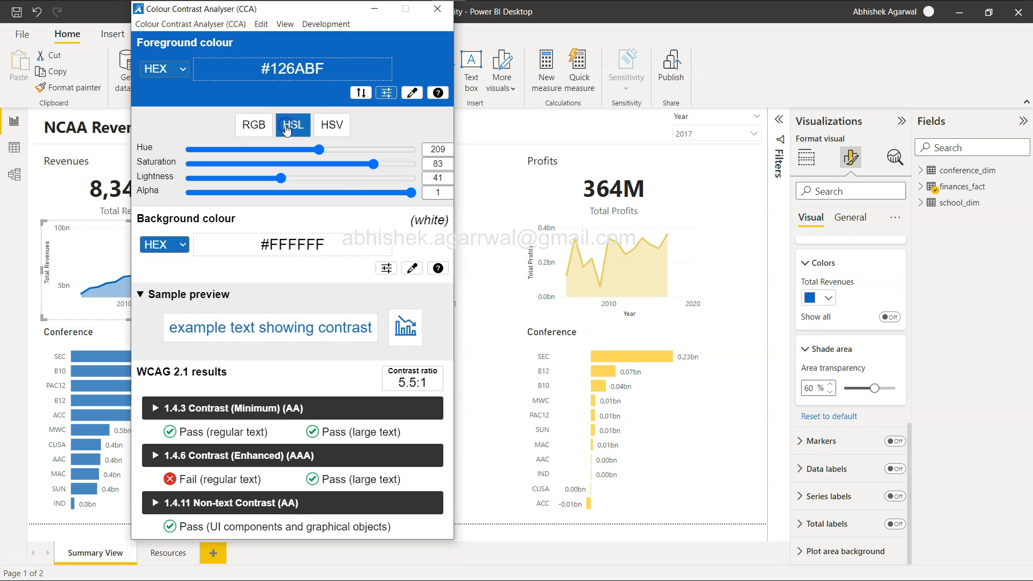
{"action": "left_click", "coordinate": [338, 128]}
{"action": "left_click", "coordinate": [293, 129]}
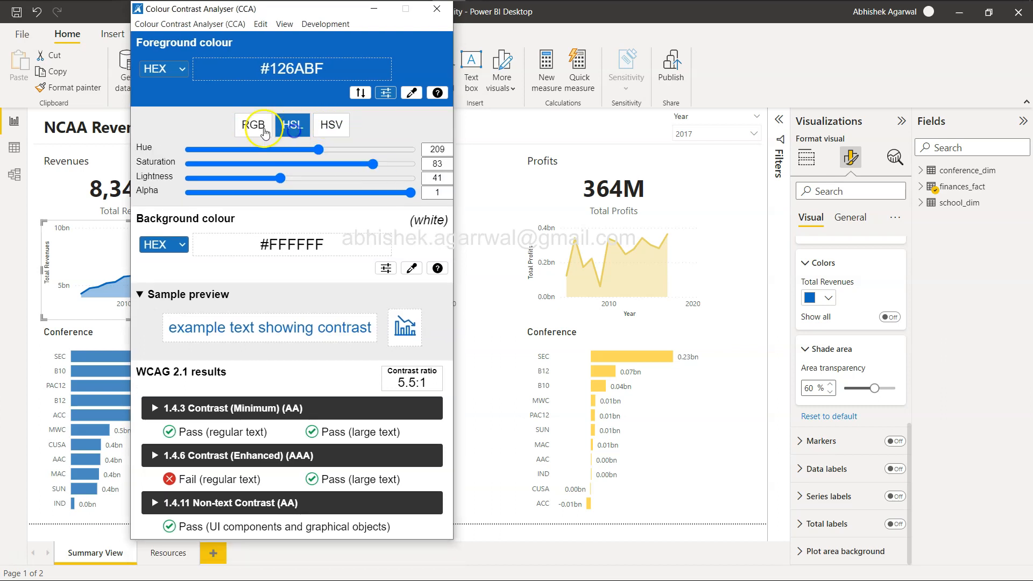
{"action": "left_click", "coordinate": [252, 125]}
Step: Set the foreground colour to red 104 and green 153, and copy its hex code #6899BF
{"action": "left_click_drag", "start_coordinate": [208, 170], "coordinate": [319, 186]}
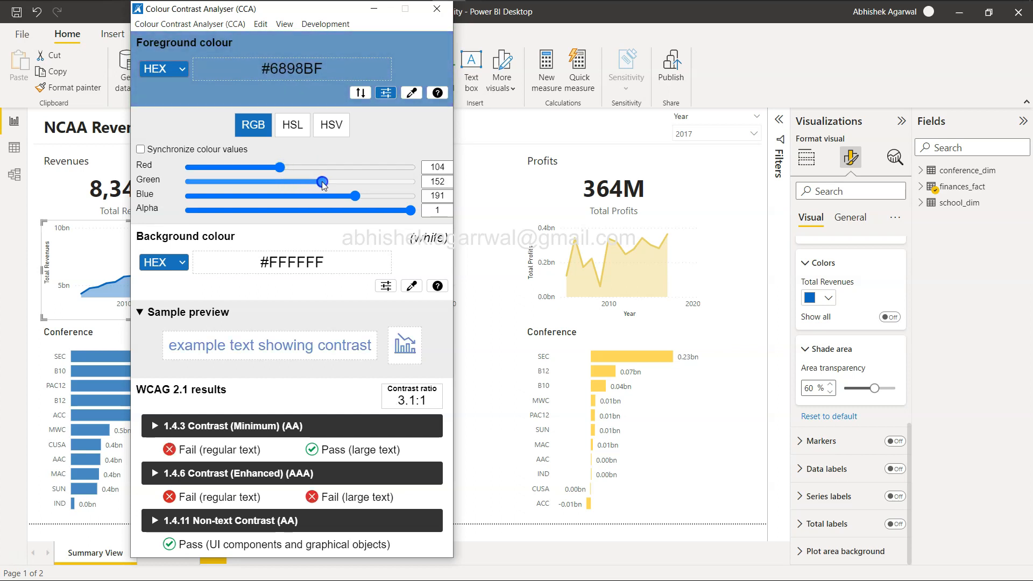
{"action": "left_click", "coordinate": [284, 119]}
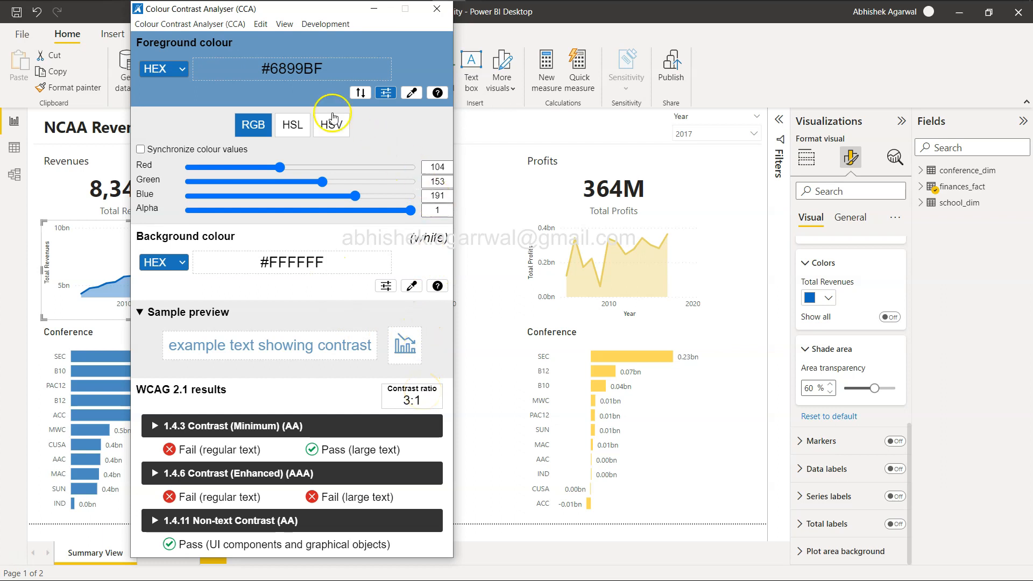
{"action": "left_click", "coordinate": [309, 67]}
{"action": "key", "text": "ctrl+c"}
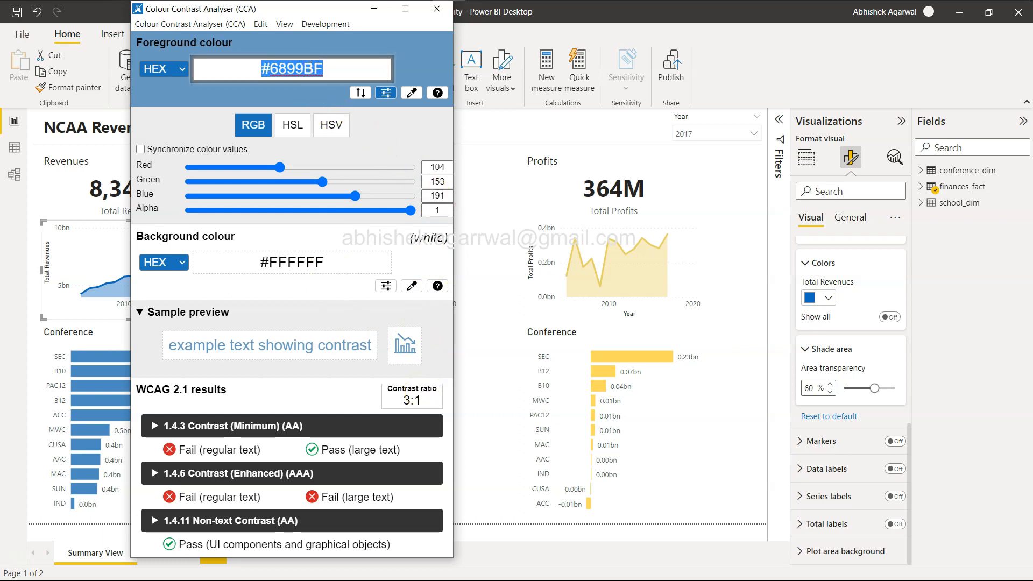
Step: Set the Total Revenues line color of the Revenues area chart to #6899BF
{"action": "left_click", "coordinate": [828, 299]}
{"action": "left_click", "coordinate": [864, 520]}
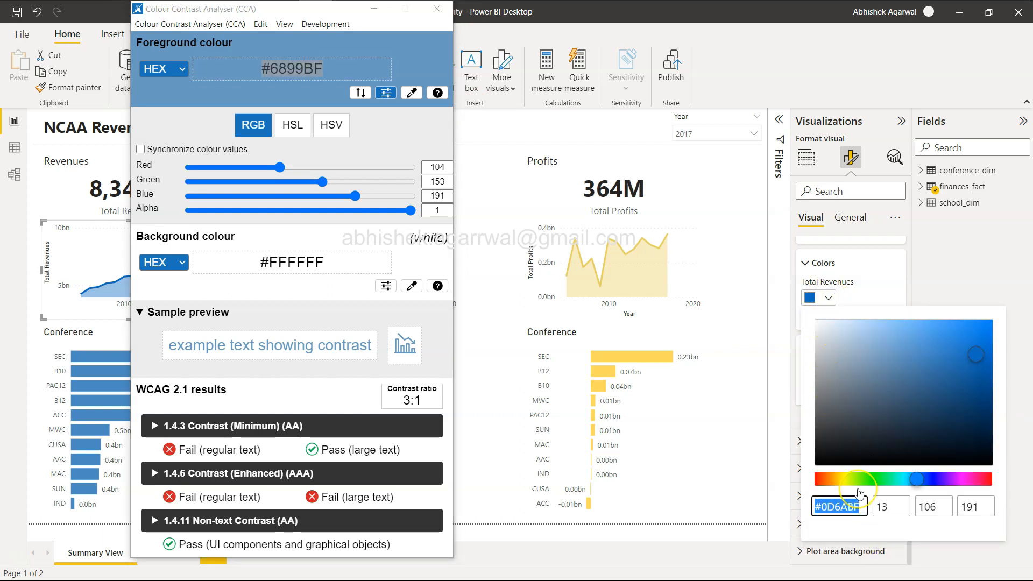
{"action": "key", "text": "ctrl+v"}
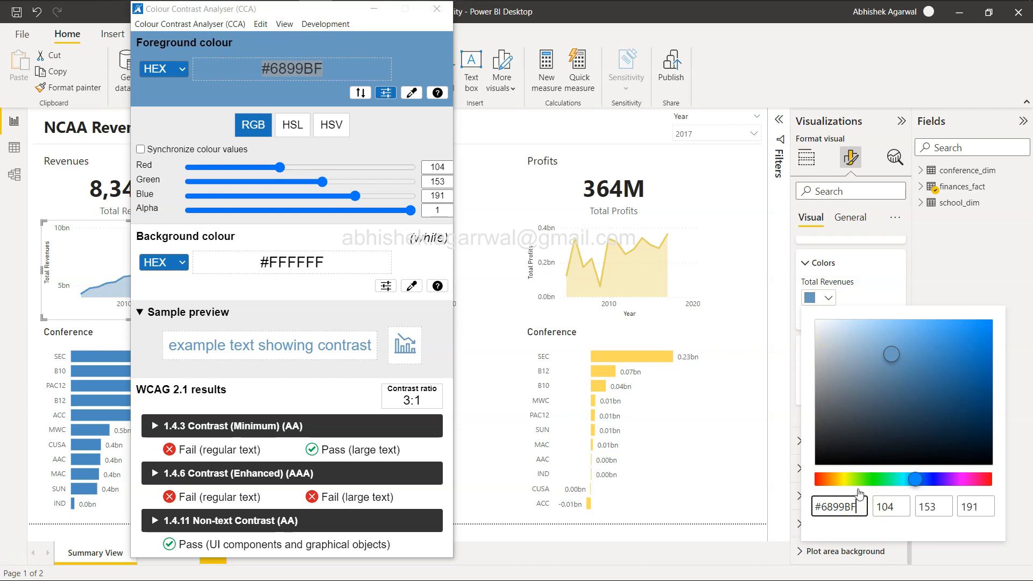
{"action": "left_click", "coordinate": [874, 290]}
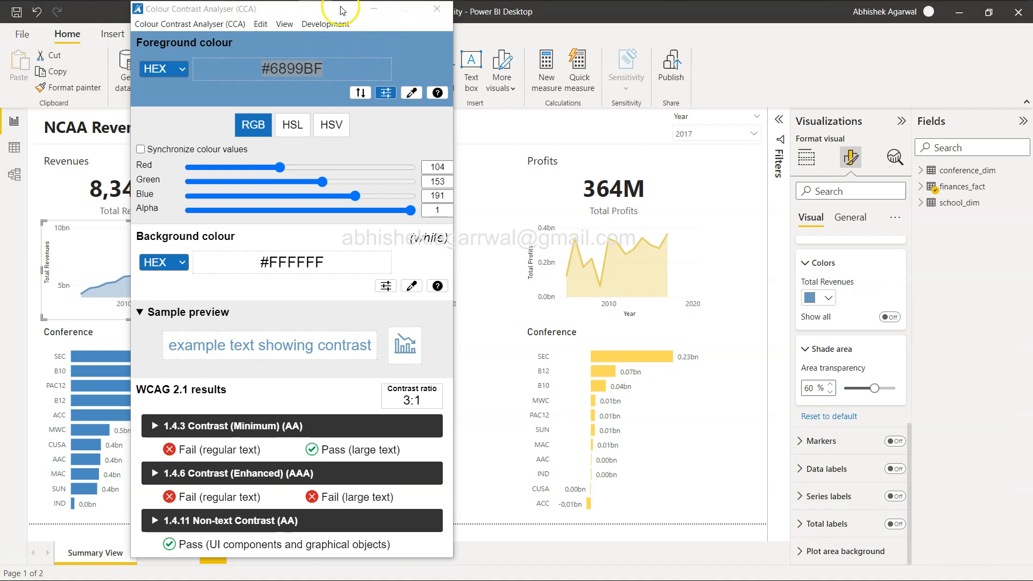
Step: Move the Colour Contrast Analyser window around to view the recolored Revenues area chart and the other area charts
{"action": "left_click_drag", "start_coordinate": [345, 11], "coordinate": [553, 124]}
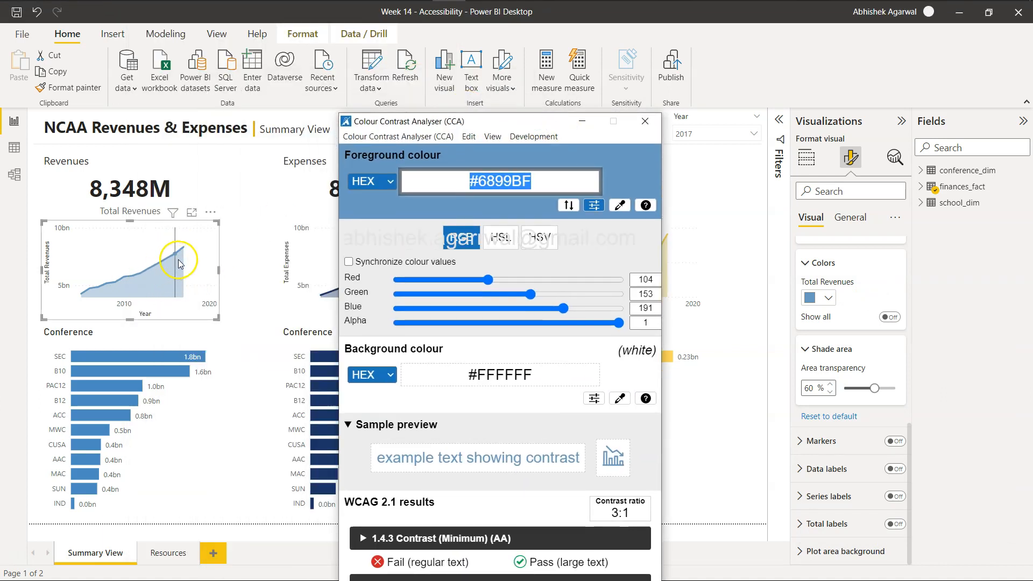
{"action": "left_click_drag", "start_coordinate": [473, 121], "coordinate": [188, 54]}
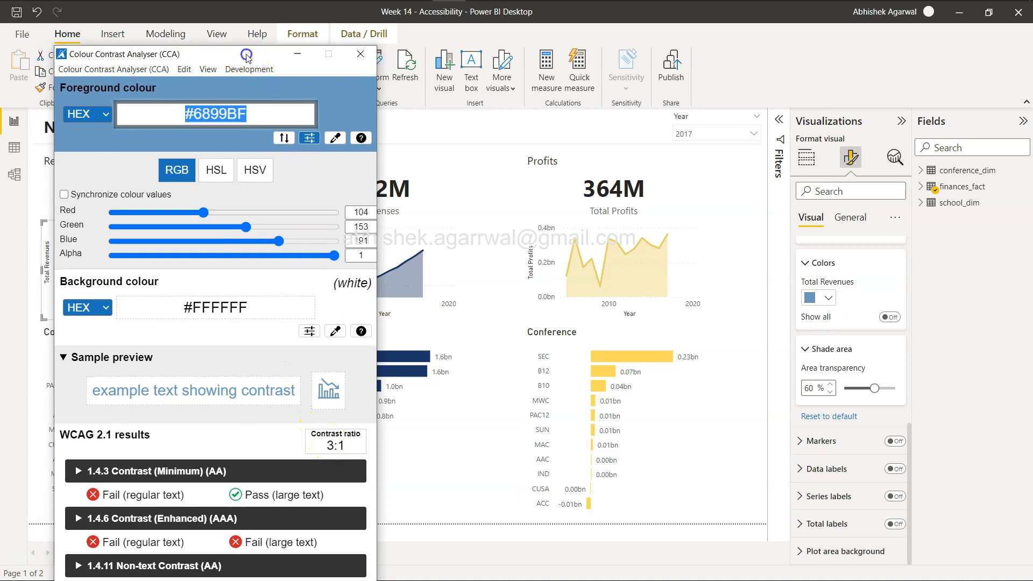
{"action": "left_click_drag", "start_coordinate": [246, 57], "coordinate": [251, 30]}
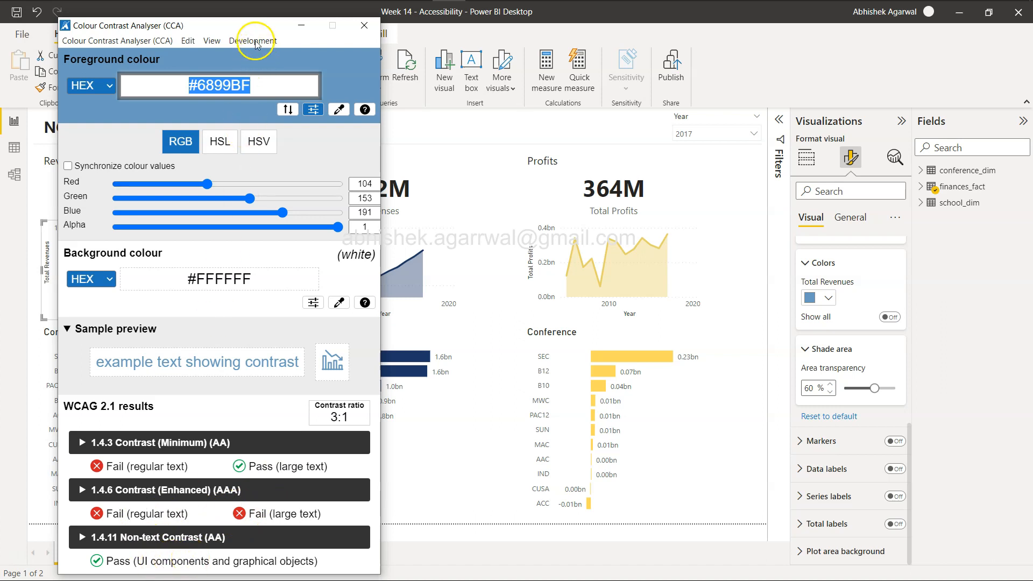
{"action": "left_click_drag", "start_coordinate": [252, 25], "coordinate": [202, 59]}
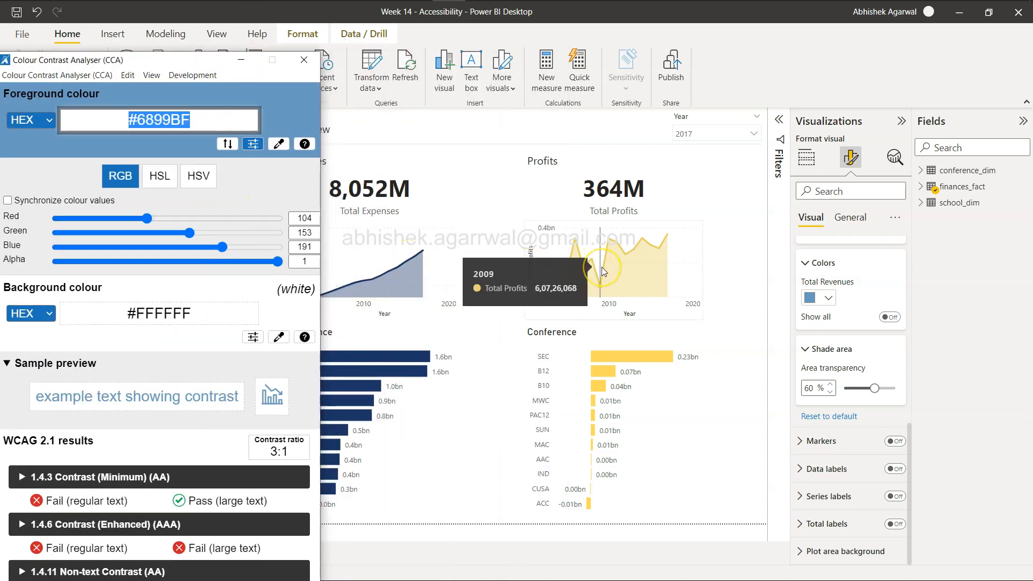
{"action": "left_click_drag", "start_coordinate": [207, 60], "coordinate": [396, 68]}
Step: View the HSL and HSV values of the foreground colour, return to RGB, and move the analyser off the Revenues chart
{"action": "left_click", "coordinate": [346, 187]}
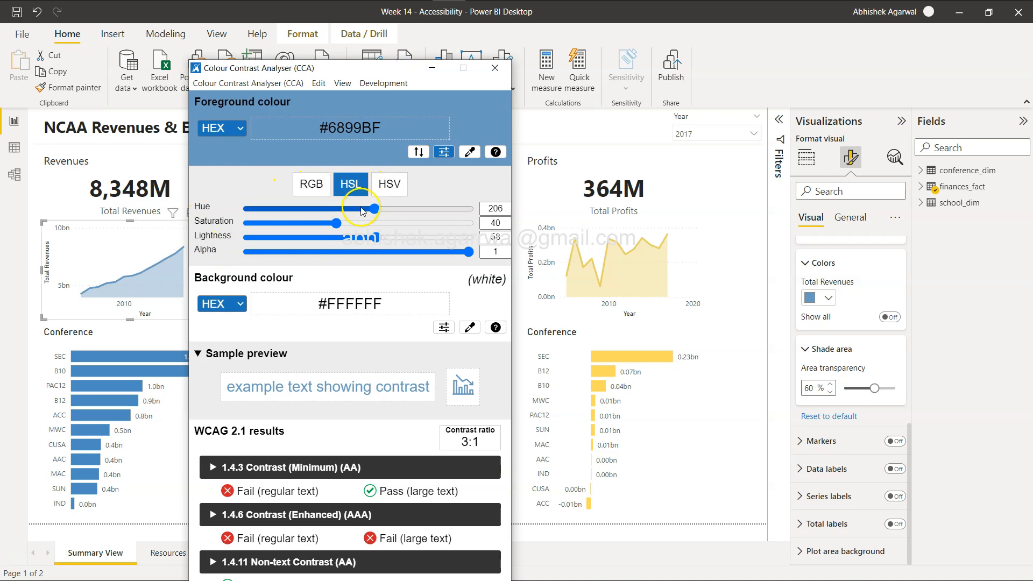
{"action": "left_click", "coordinate": [384, 188]}
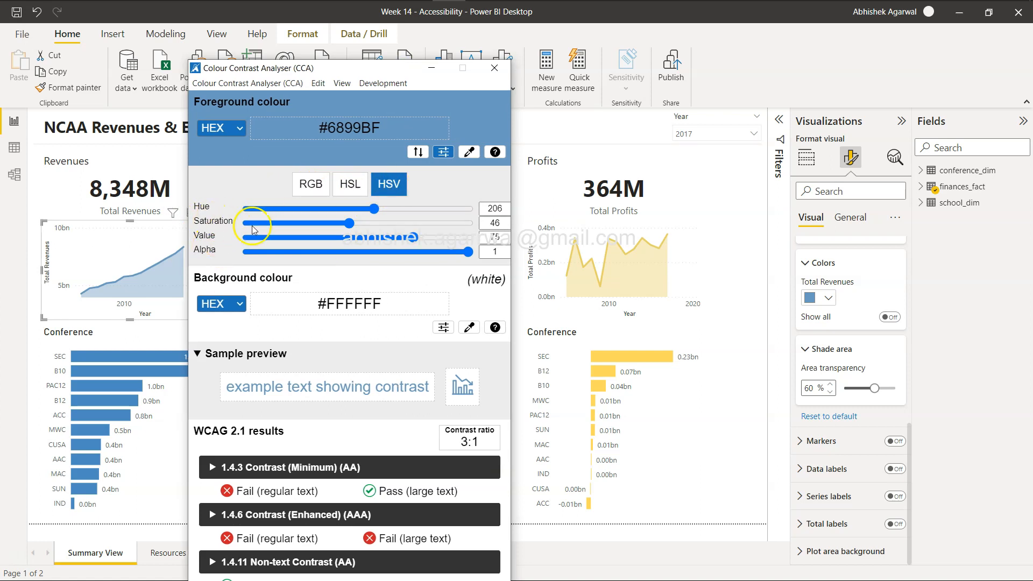
{"action": "left_click", "coordinate": [312, 184]}
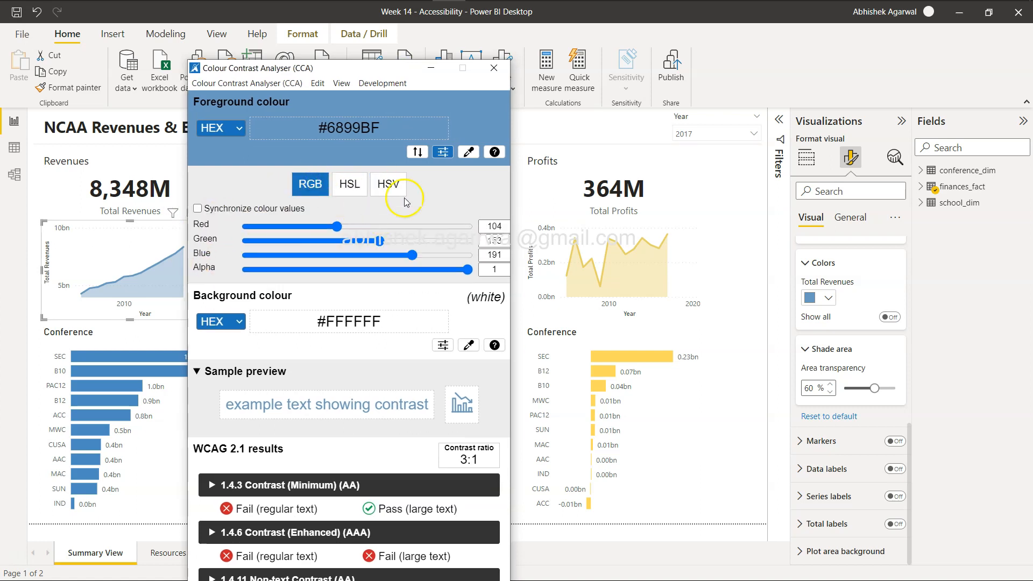
{"action": "left_click_drag", "start_coordinate": [360, 74], "coordinate": [421, 84]}
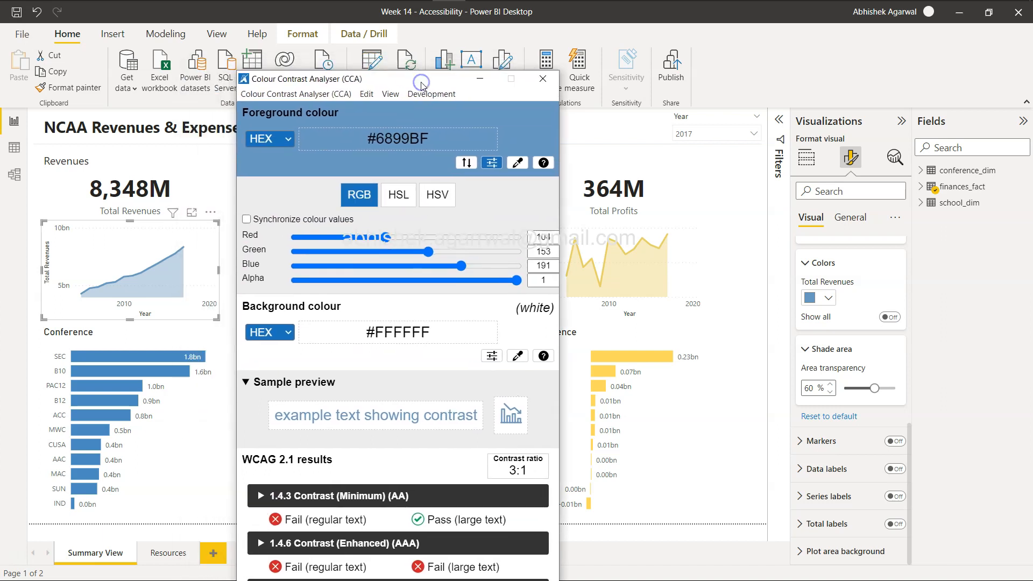
Step: Switch to the Week 14 requirements page in the browser and minimize the Colour Contrast Analyser to reread the contrast requirements
{"action": "key", "text": "alt+Tab"}
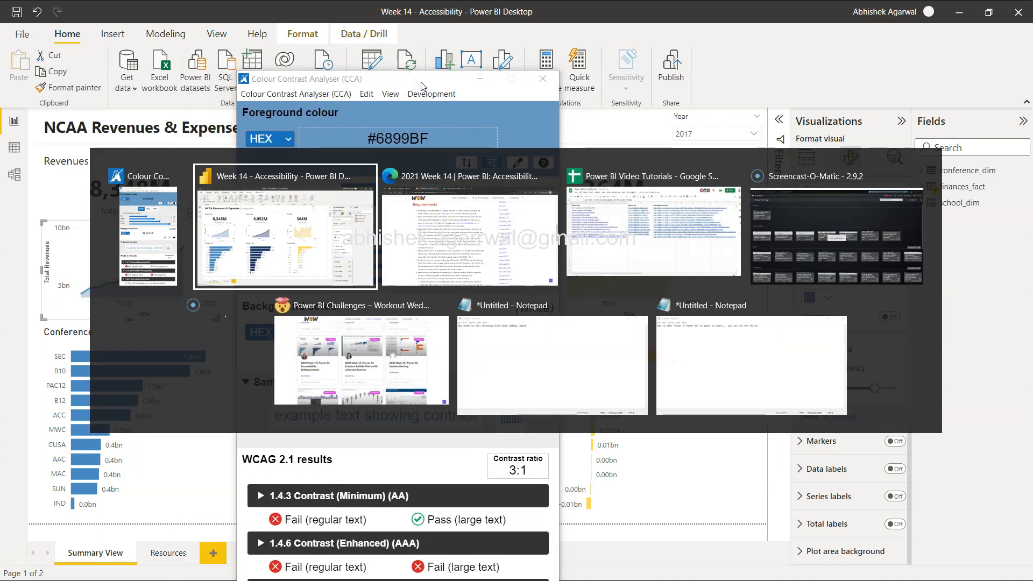
{"action": "key", "text": "alt+Tab"}
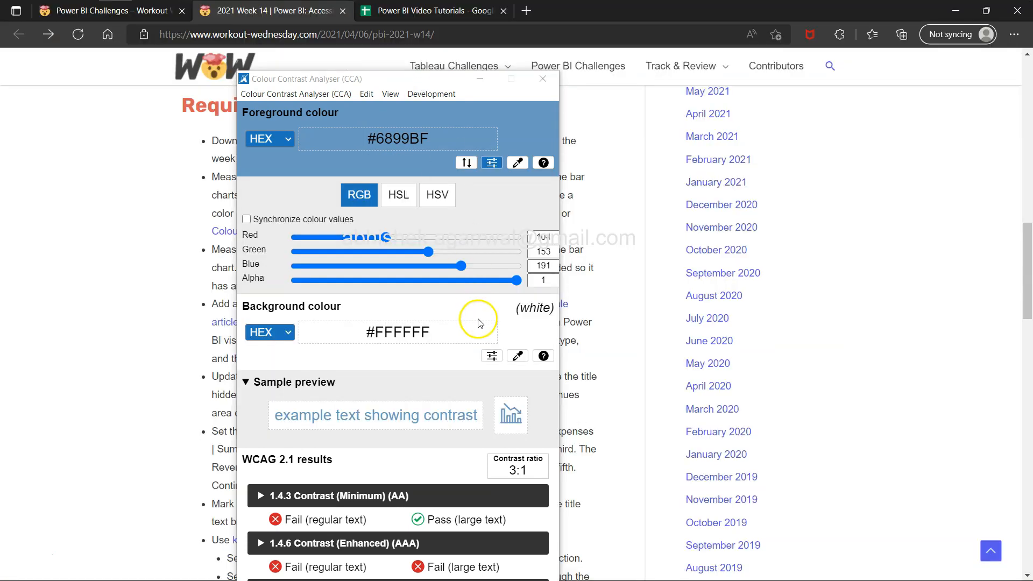
{"action": "left_click", "coordinate": [478, 78]}
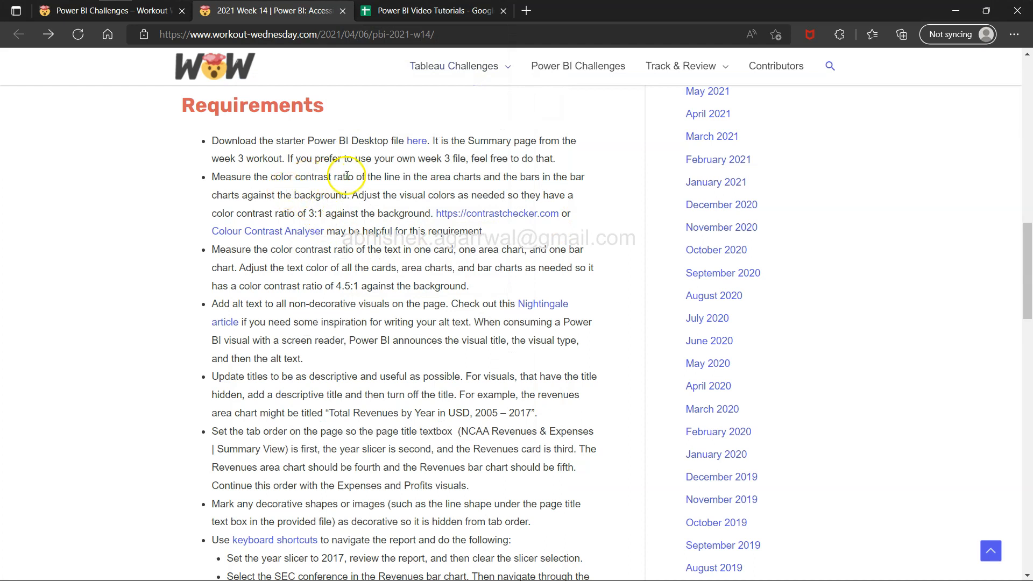
Step: Reread the bar contrast requirement, return to the Power BI report and set the Revenues bar chart's default bar color to #6899BF
{"action": "left_click_drag", "start_coordinate": [375, 179], "coordinate": [555, 176]}
{"action": "left_click", "coordinate": [504, 178]}
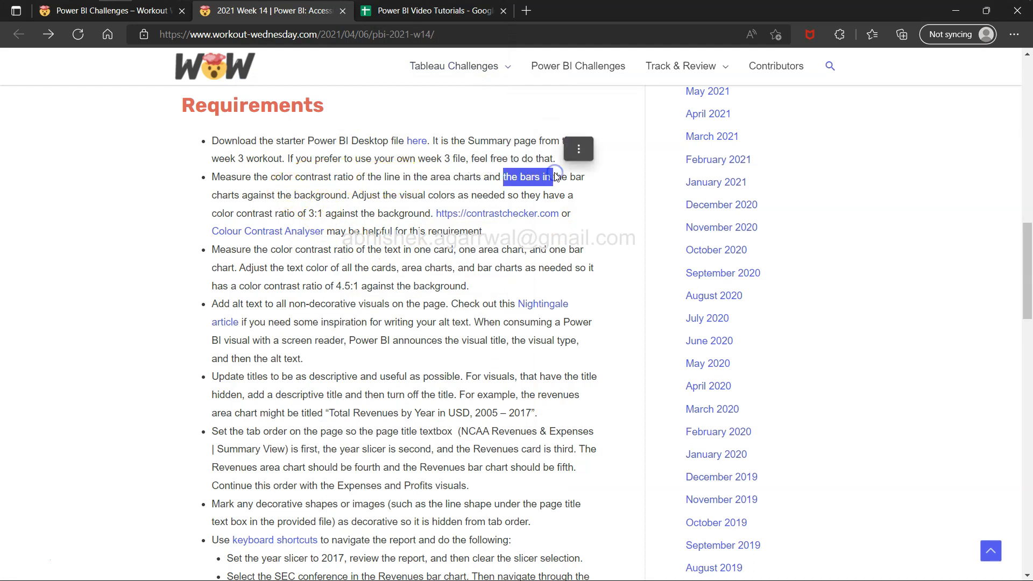
{"action": "key", "text": "alt+Tab"}
{"action": "key", "text": "alt+Tab"}
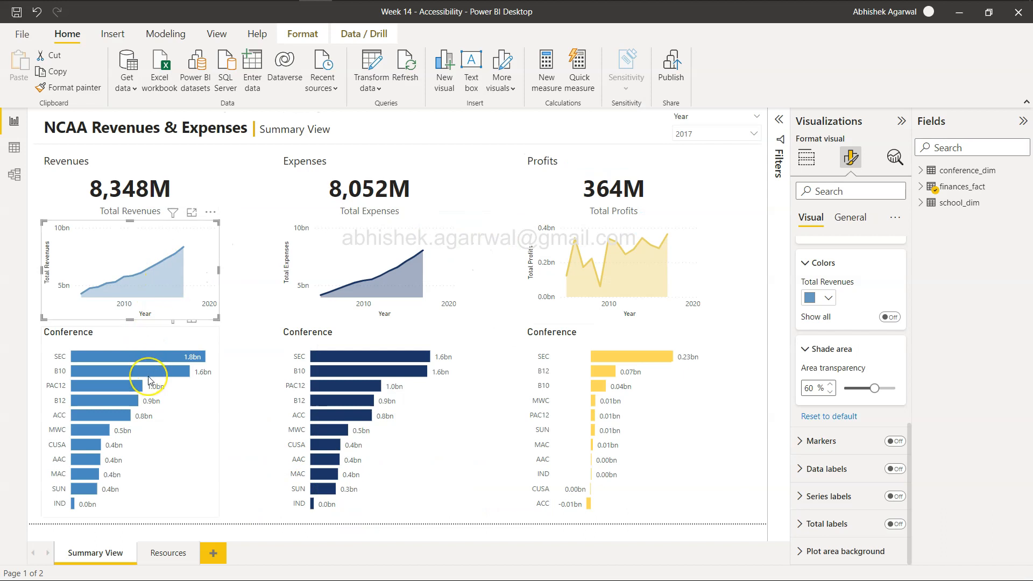
{"action": "mouse_move", "coordinate": [149, 379]}
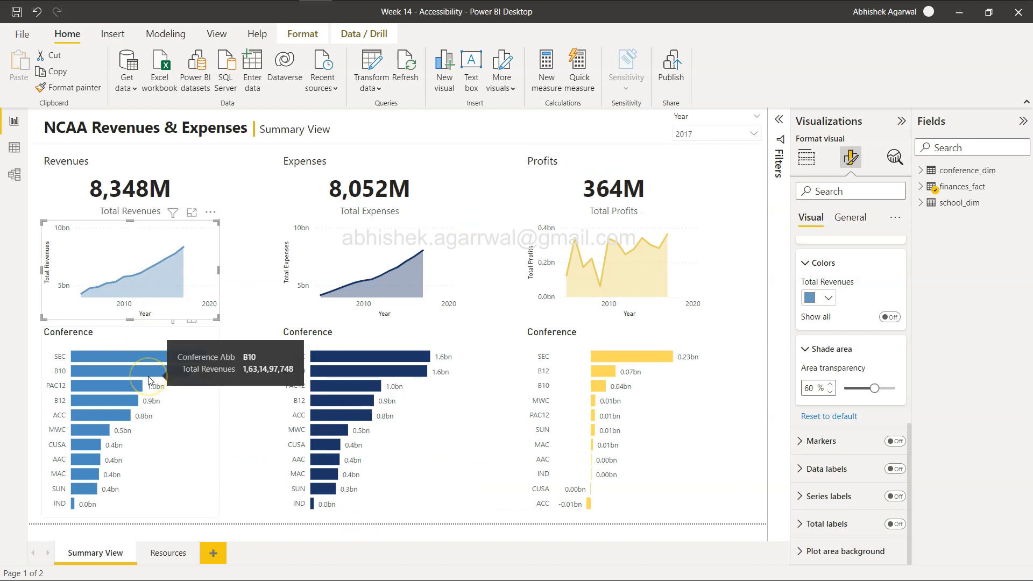
{"action": "left_click", "coordinate": [209, 417]}
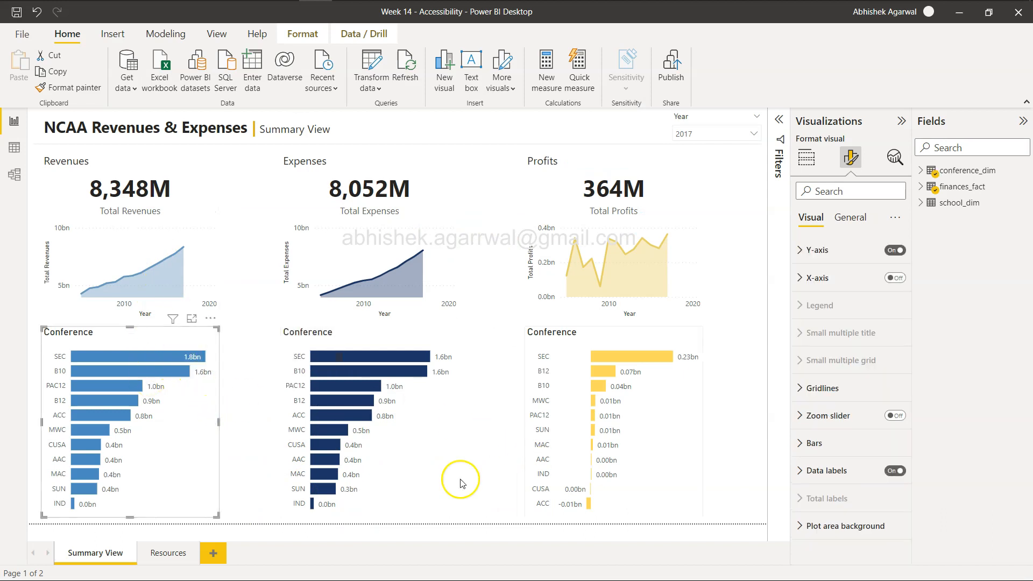
{"action": "left_click", "coordinate": [800, 442]}
{"action": "scroll", "coordinate": [797, 440], "scroll_direction": "down", "scroll_amount": 2}
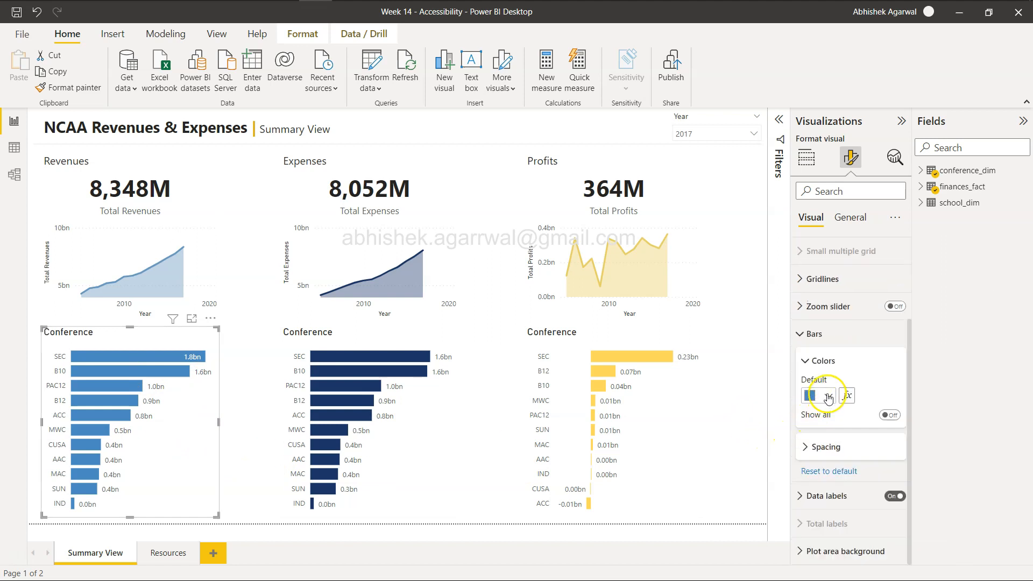
{"action": "left_click", "coordinate": [822, 397]}
{"action": "left_click", "coordinate": [844, 370]}
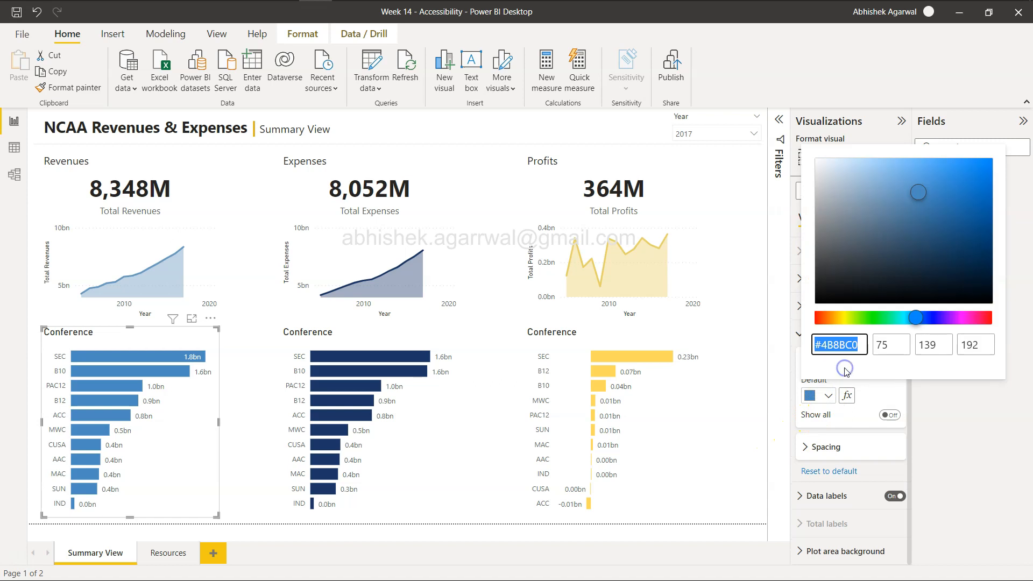
{"action": "key", "text": "ctrl+v"}
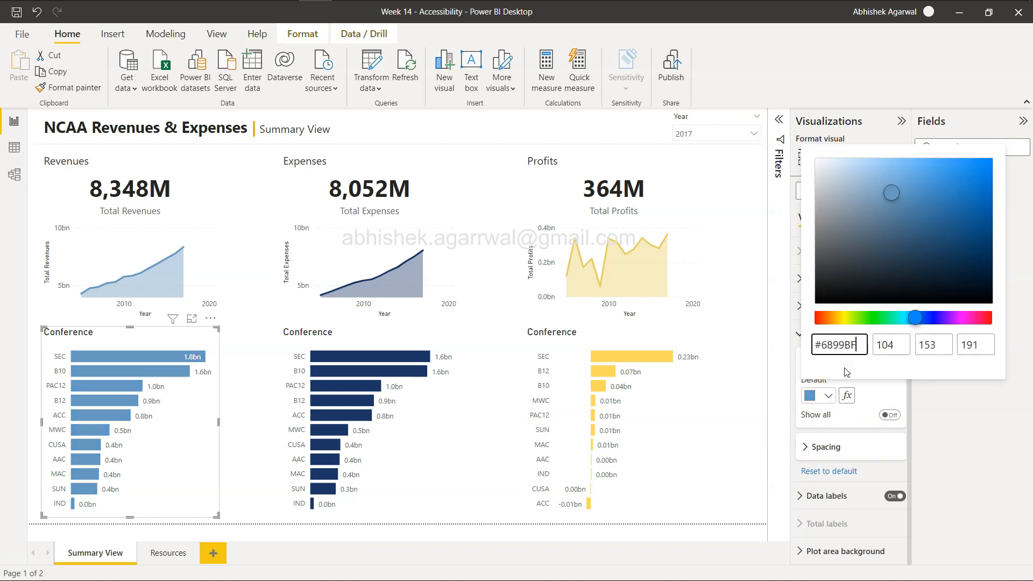
{"action": "key", "text": "Tab"}
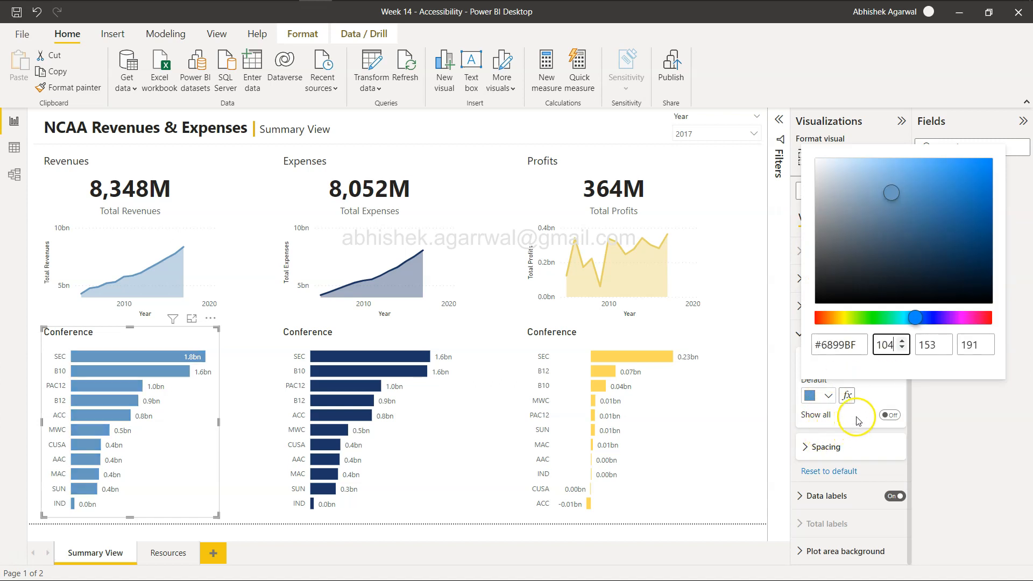
{"action": "left_click", "coordinate": [886, 396]}
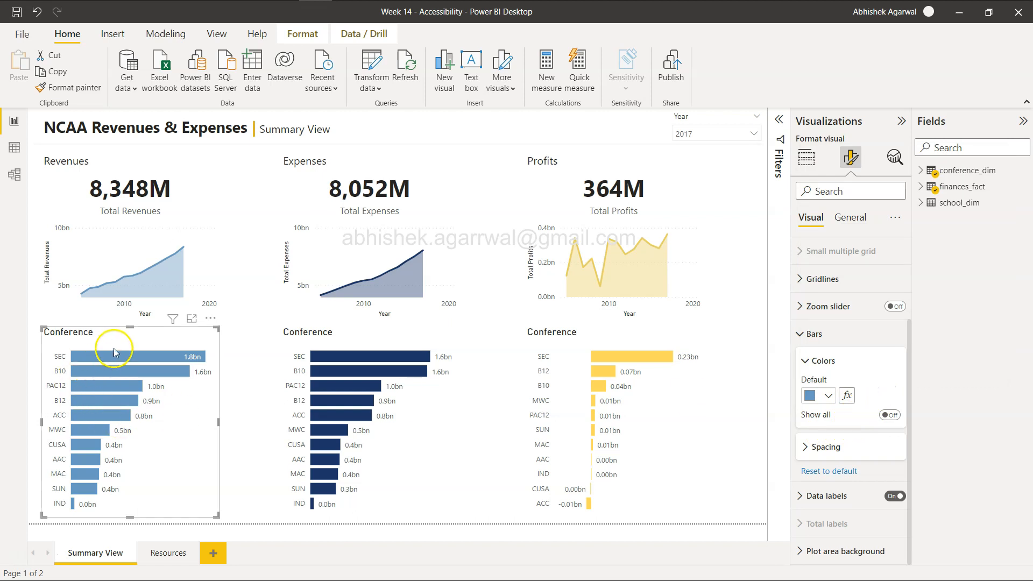
{"action": "left_click", "coordinate": [240, 451]}
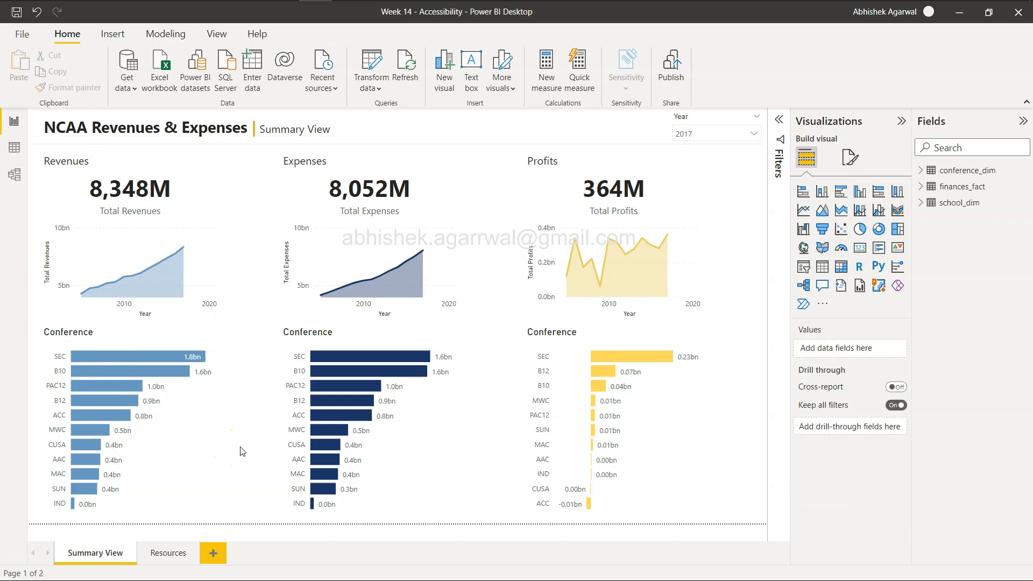
Step: Switch to the Week 14 requirements page and read the contrast requirement for text in cards, area charts and bar charts
{"action": "key", "text": "alt+Tab"}
{"action": "key", "text": "alt+Tab"}
{"action": "key", "text": "alt+Tab"}
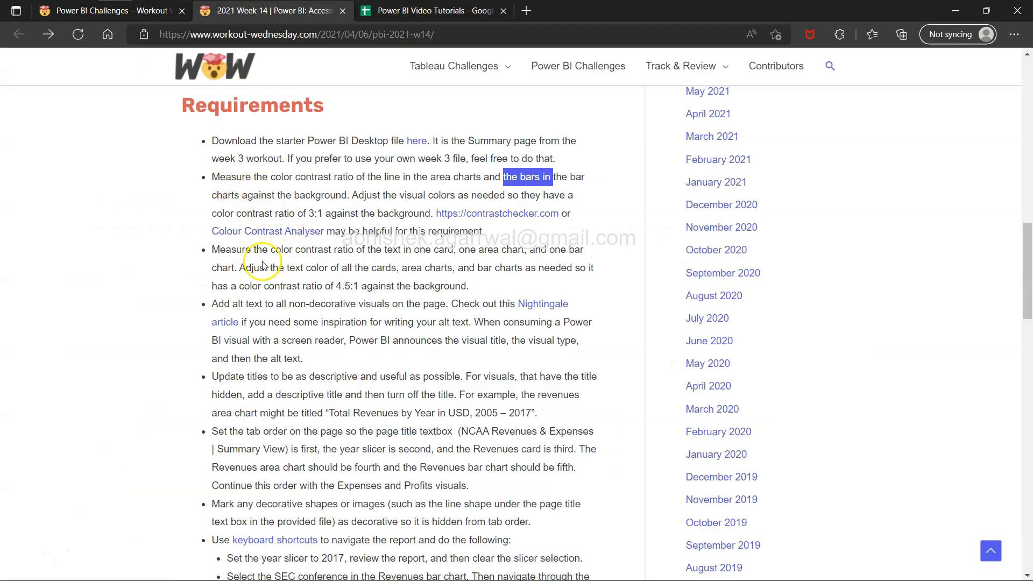
{"action": "left_click_drag", "start_coordinate": [212, 249], "coordinate": [304, 275]}
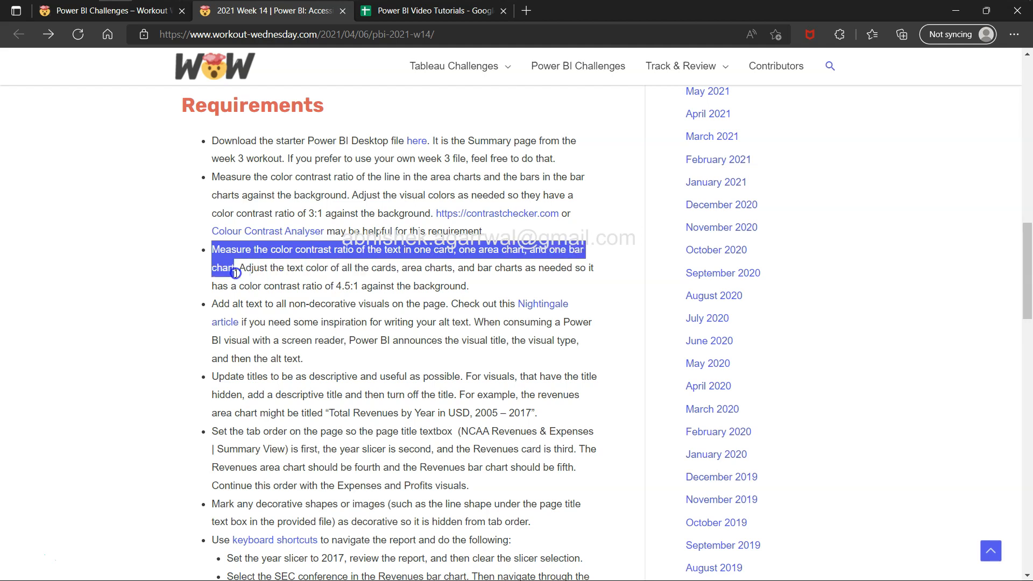
{"action": "left_click", "coordinate": [386, 276]}
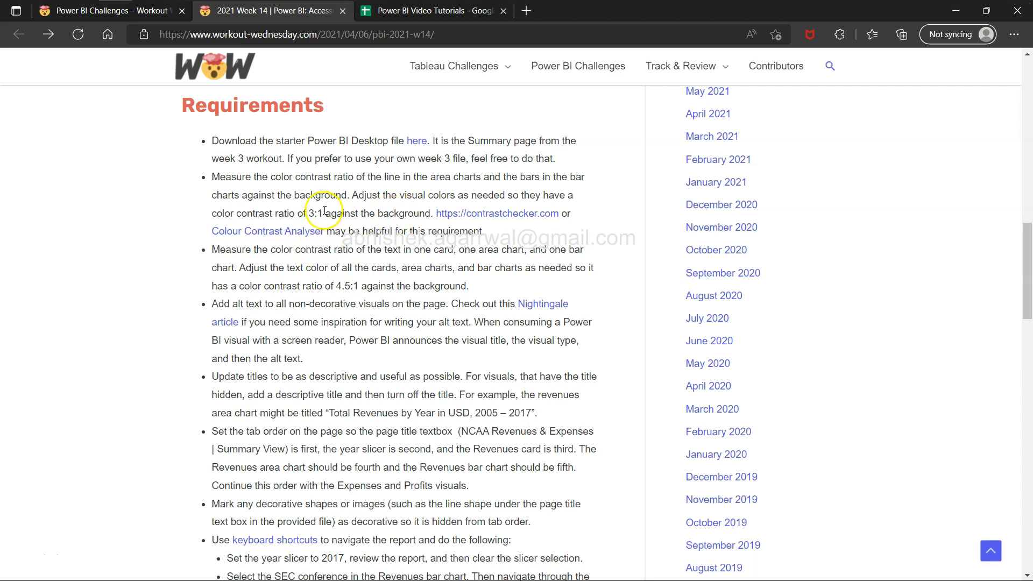
{"action": "left_click_drag", "start_coordinate": [322, 209], "coordinate": [425, 231]}
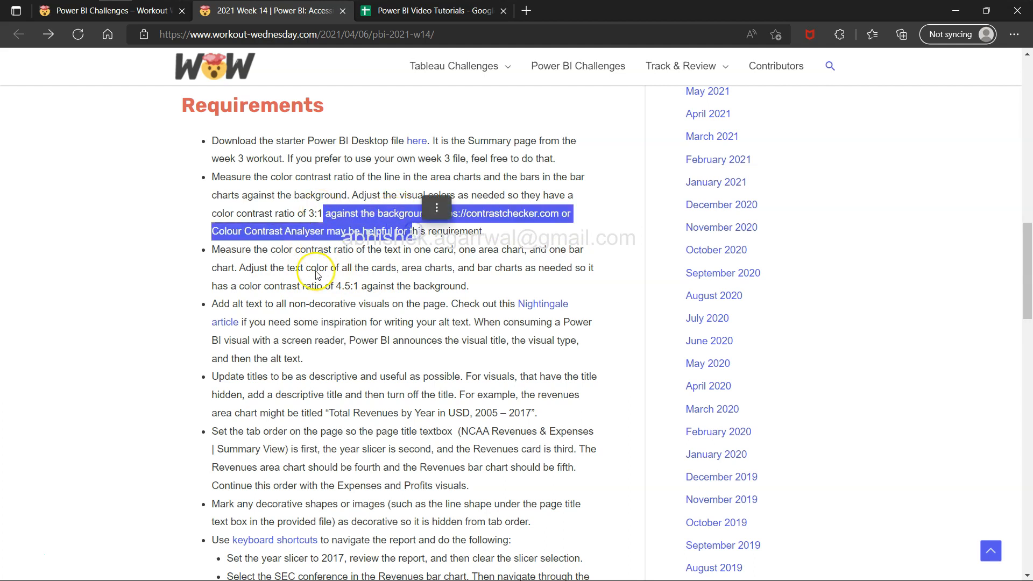
{"action": "left_click", "coordinate": [296, 249]}
{"action": "left_click_drag", "start_coordinate": [296, 248], "coordinate": [516, 247]}
{"action": "left_click_drag", "start_coordinate": [264, 267], "coordinate": [403, 269]}
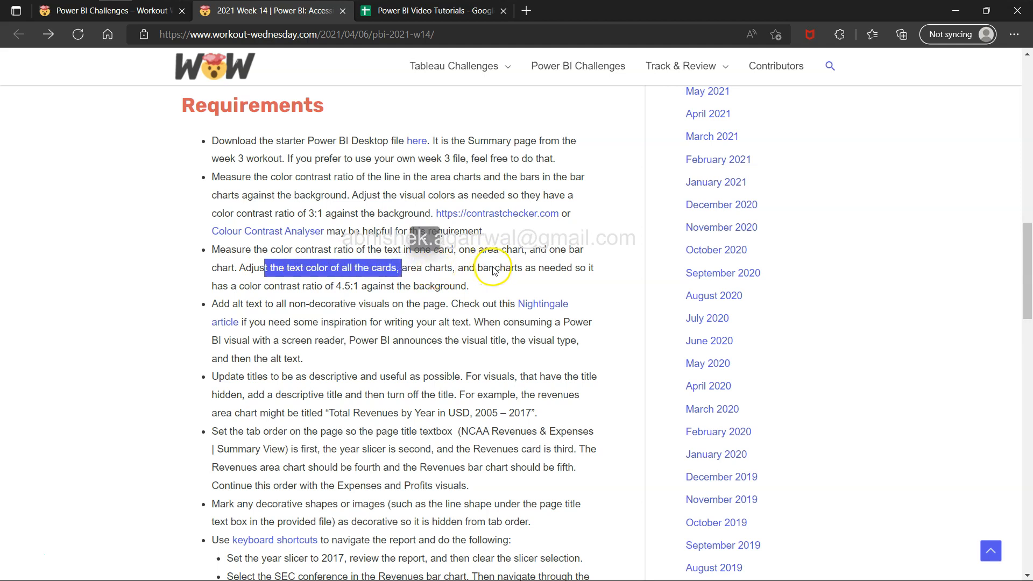
{"action": "left_click_drag", "start_coordinate": [263, 286], "coordinate": [364, 285]}
{"action": "left_click", "coordinate": [376, 285]}
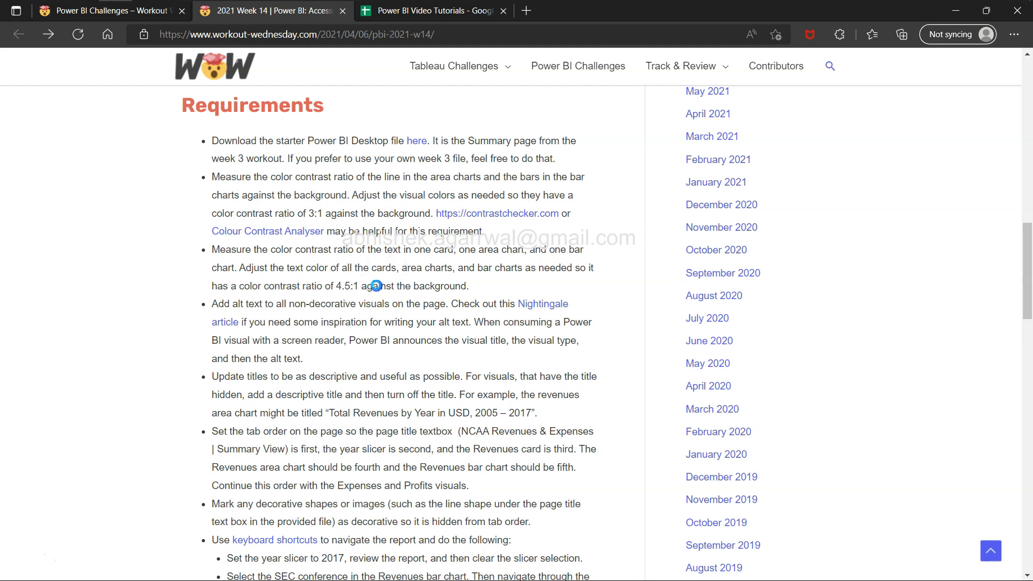
Step: Bring up the report and the Colour Contrast Analyser, return to the requirements page, minimize the analyser and reread the card text requirement
{"action": "key", "text": "alt+Tab"}
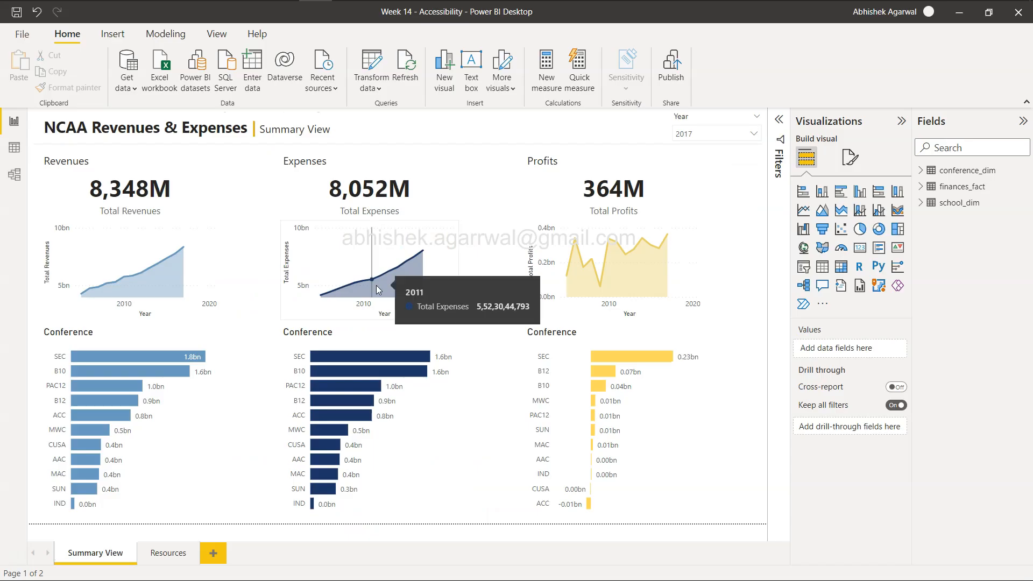
{"action": "key", "text": "alt+Tab"}
{"action": "key", "text": "alt+Tab"}
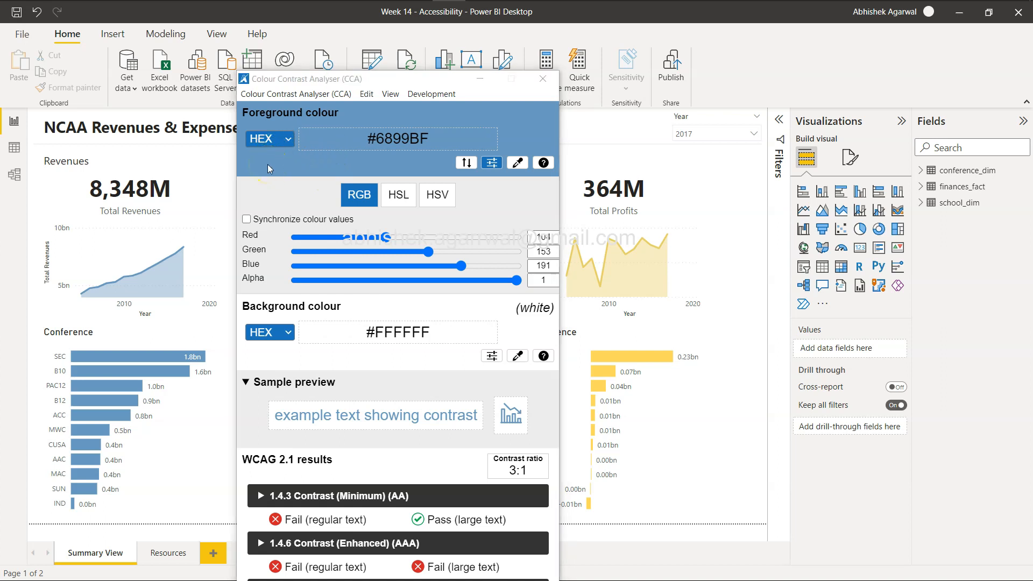
{"action": "key", "text": "alt+Tab"}
{"action": "key", "text": "alt+Tab"}
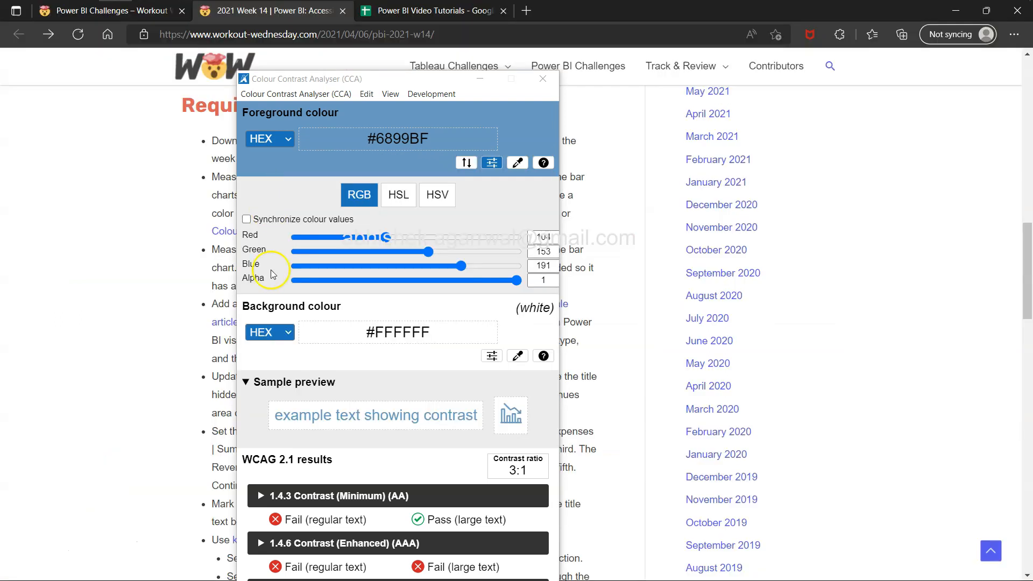
{"action": "left_click", "coordinate": [480, 79]}
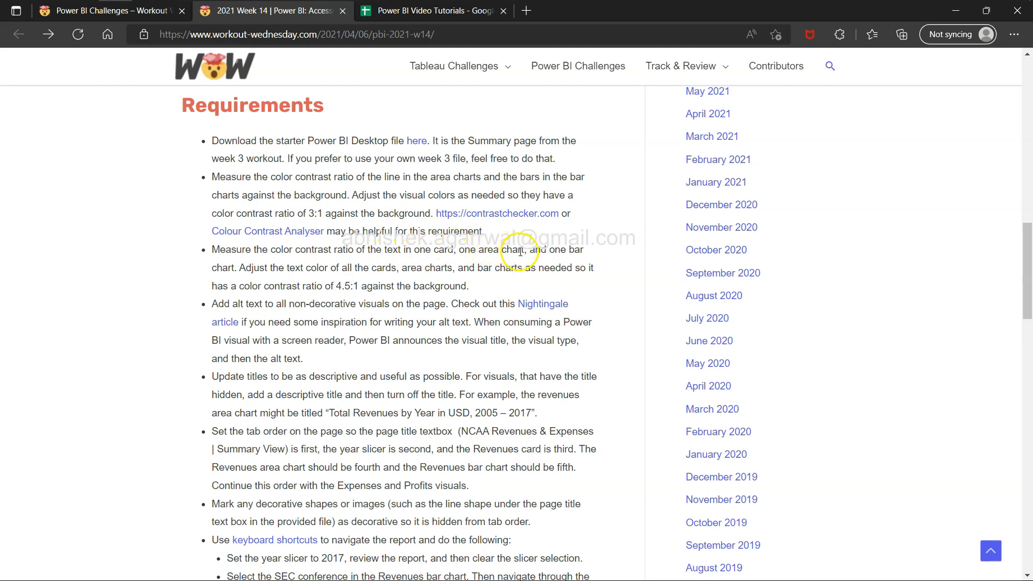
{"action": "left_click_drag", "start_coordinate": [306, 267], "coordinate": [401, 269]}
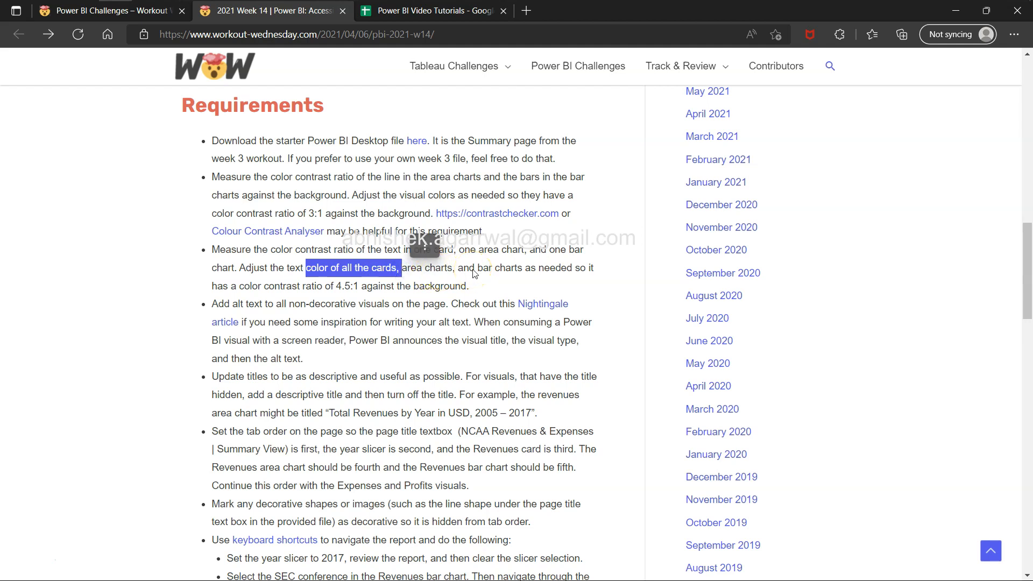
Step: Open the Revenues card's category label formatting in the report and sample its text color as the Colour Contrast Analyser's foreground
{"action": "key", "text": "alt+Tab"}
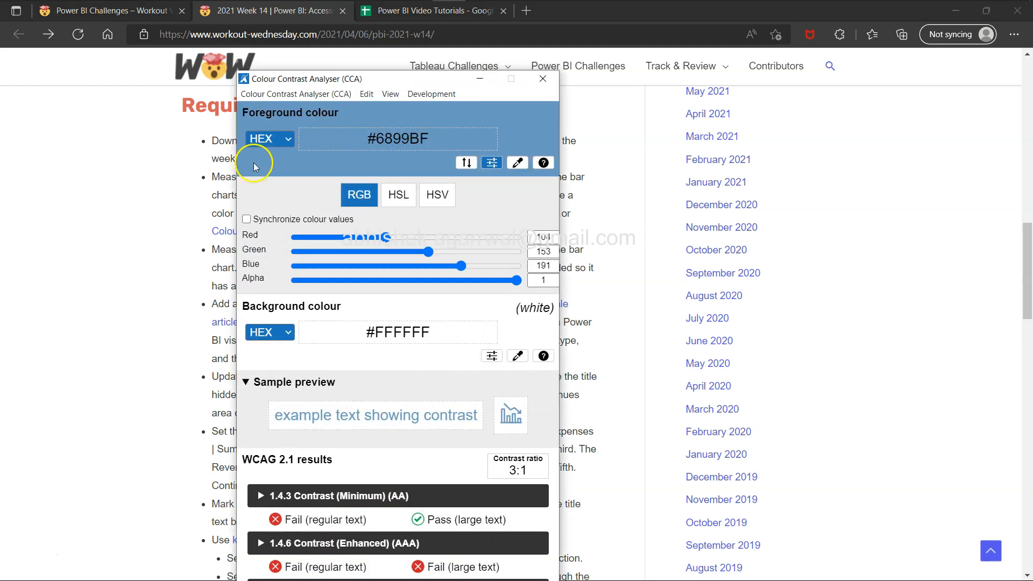
{"action": "key", "text": "alt+Tab"}
{"action": "key", "text": "alt+Tab"}
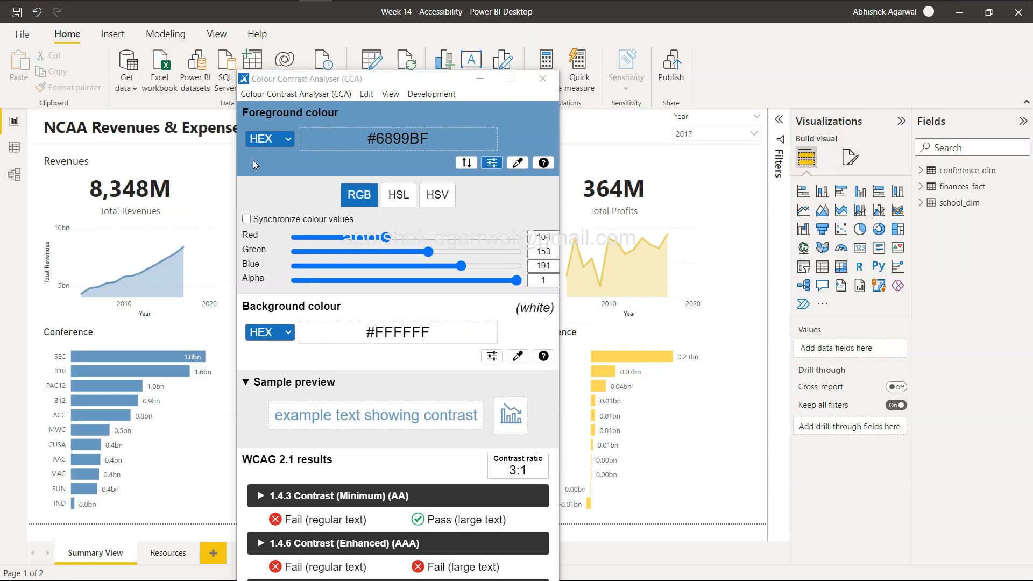
{"action": "left_click", "coordinate": [77, 337]}
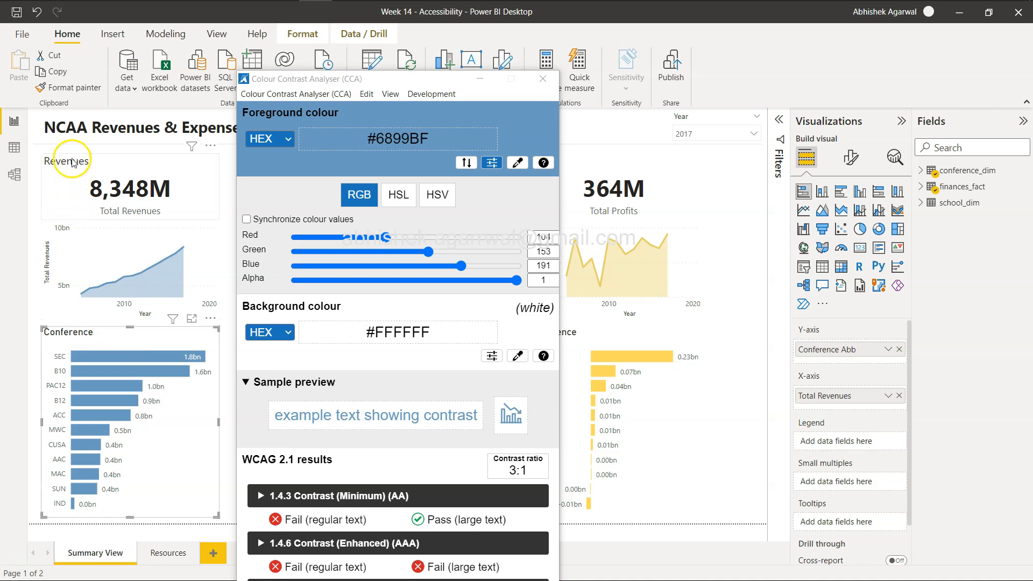
{"action": "left_click", "coordinate": [71, 160]}
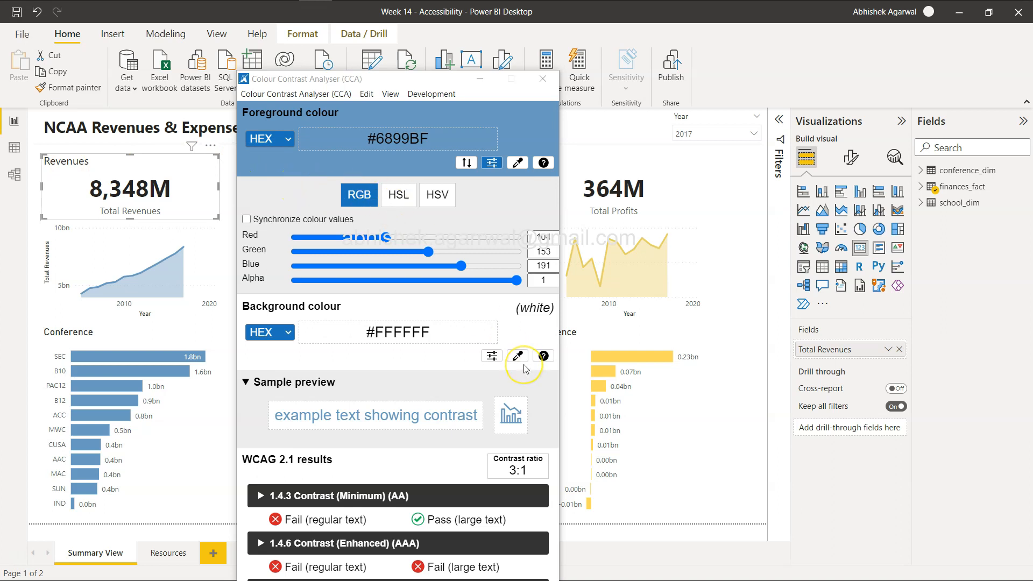
{"action": "left_click", "coordinate": [851, 157]}
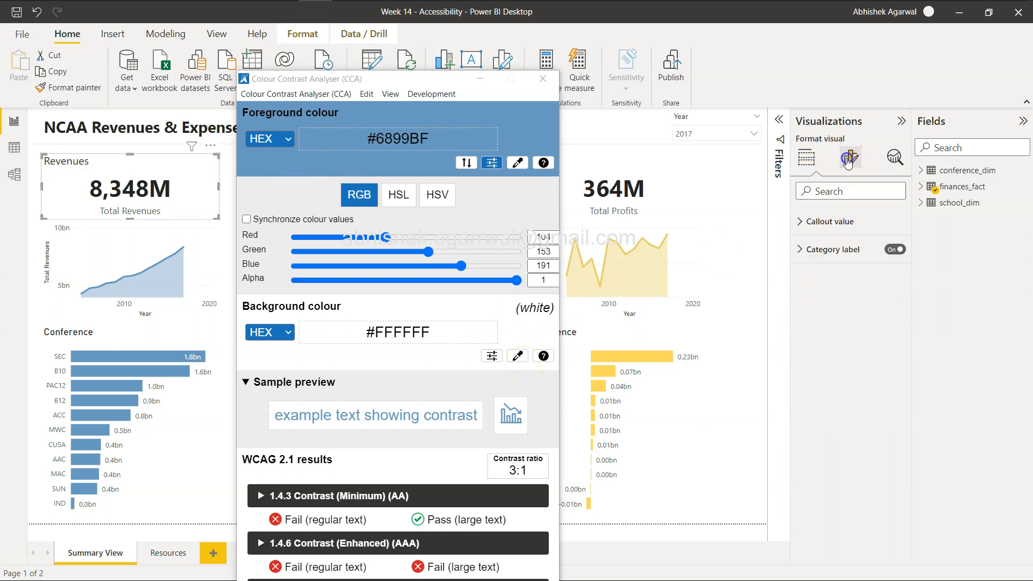
{"action": "left_click", "coordinate": [801, 278]}
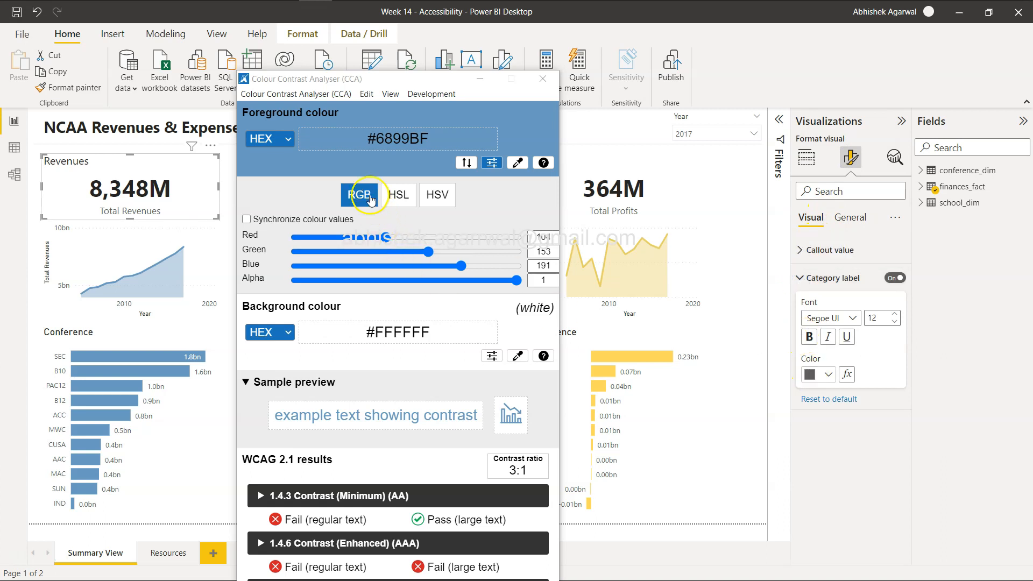
{"action": "left_click", "coordinate": [518, 163]}
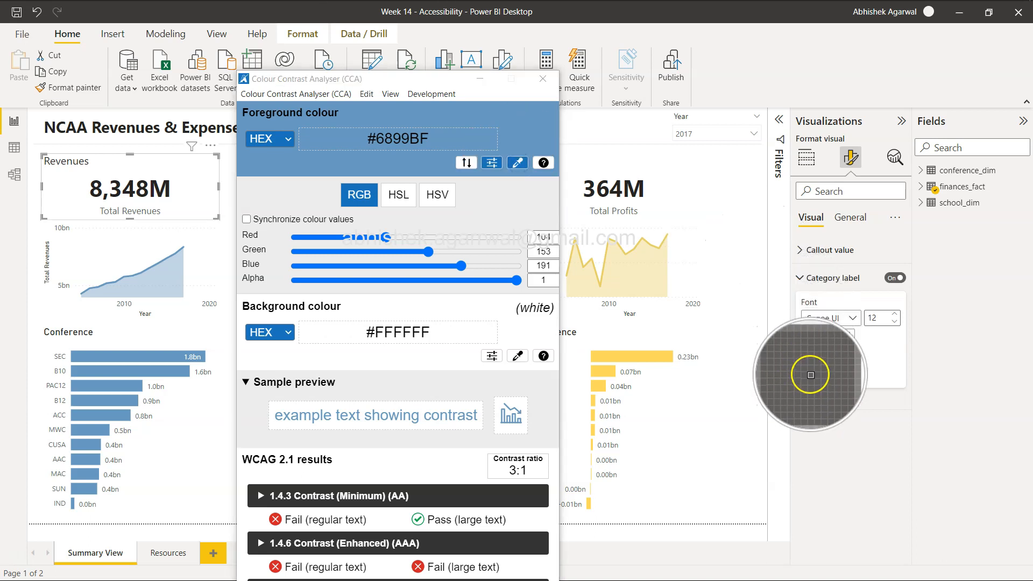
{"action": "left_click", "coordinate": [810, 375]}
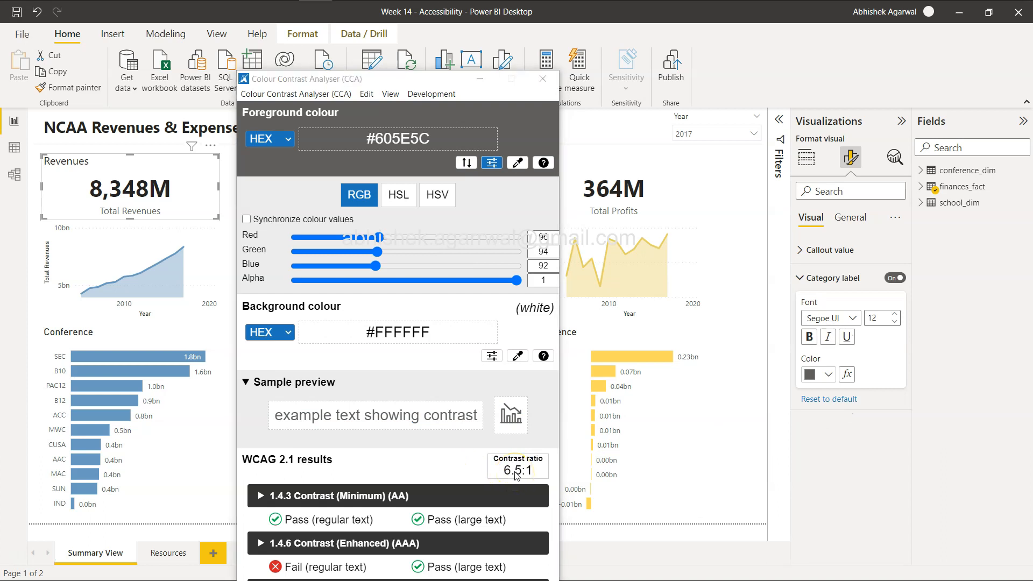
Step: Return to the requirements page and move the Colour Contrast Analyser off the text to compare the measured ratio with the requirement
{"action": "key", "text": "alt+Tab"}
{"action": "key", "text": "Tab"}
{"action": "key", "text": "alt+Tab"}
{"action": "key", "text": "alt+Tab"}
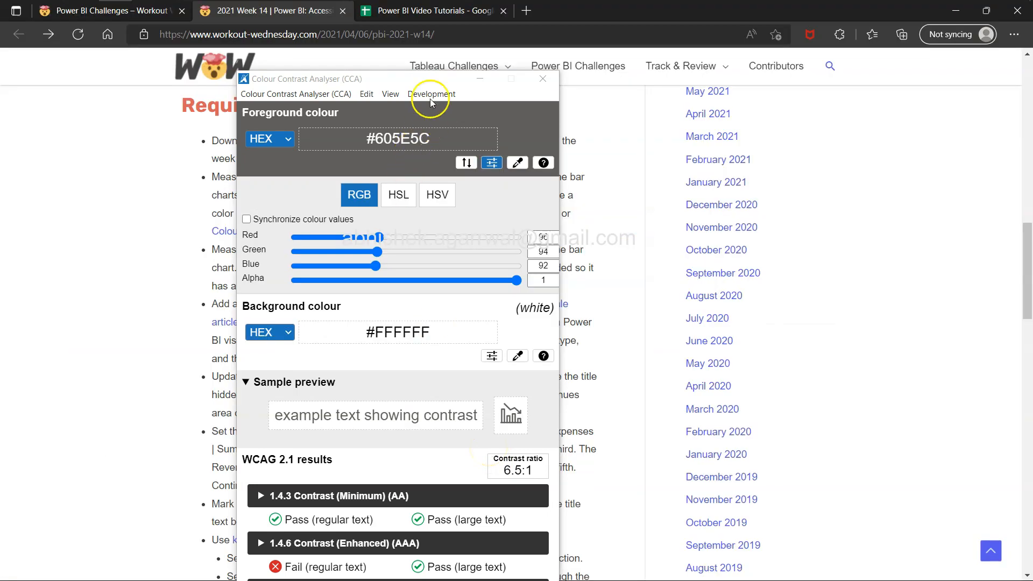
{"action": "left_click_drag", "start_coordinate": [437, 80], "coordinate": [872, 59]}
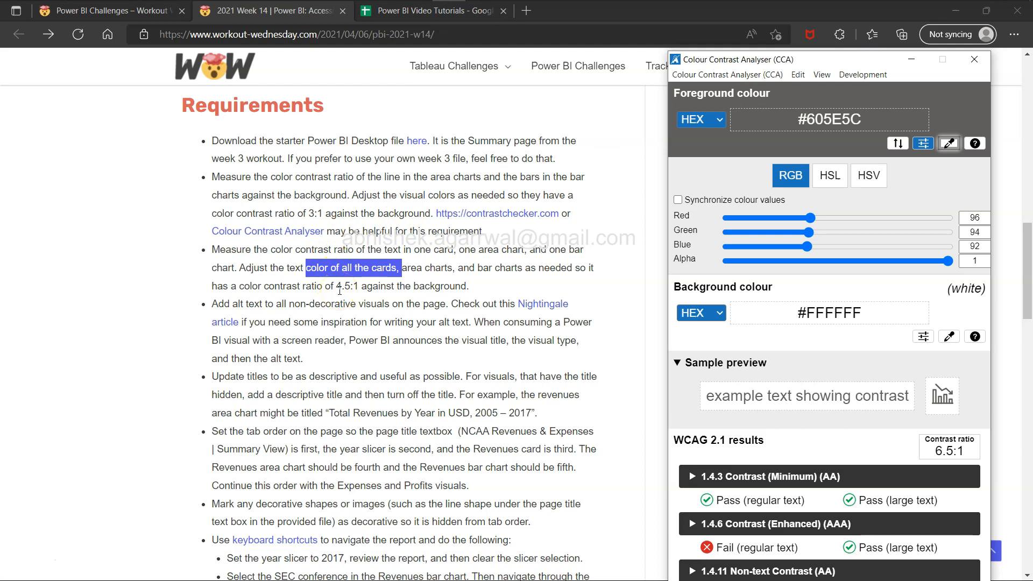
Step: Switch to the report and try a Colour Contrast Analyser foreground of red 60, green 102 and blue 130
{"action": "key", "text": "alt+Tab"}
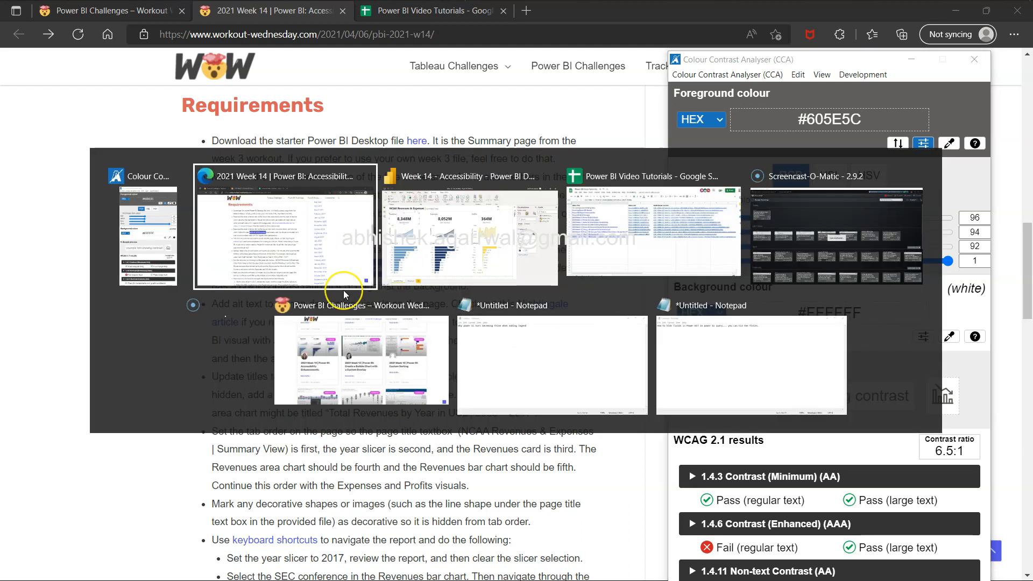
{"action": "key", "text": "alt+Tab"}
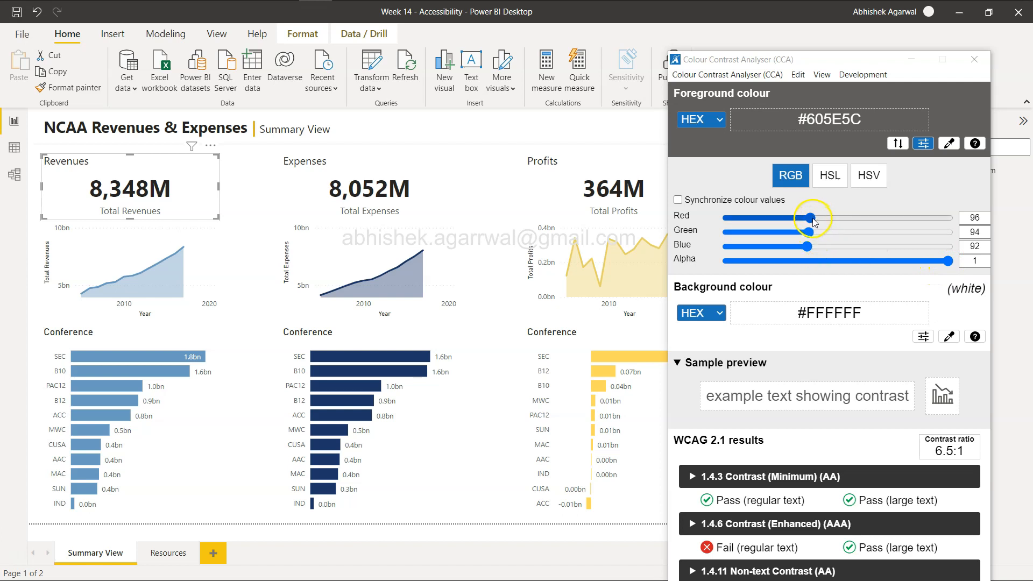
{"action": "left_click_drag", "start_coordinate": [812, 217], "coordinate": [813, 219]}
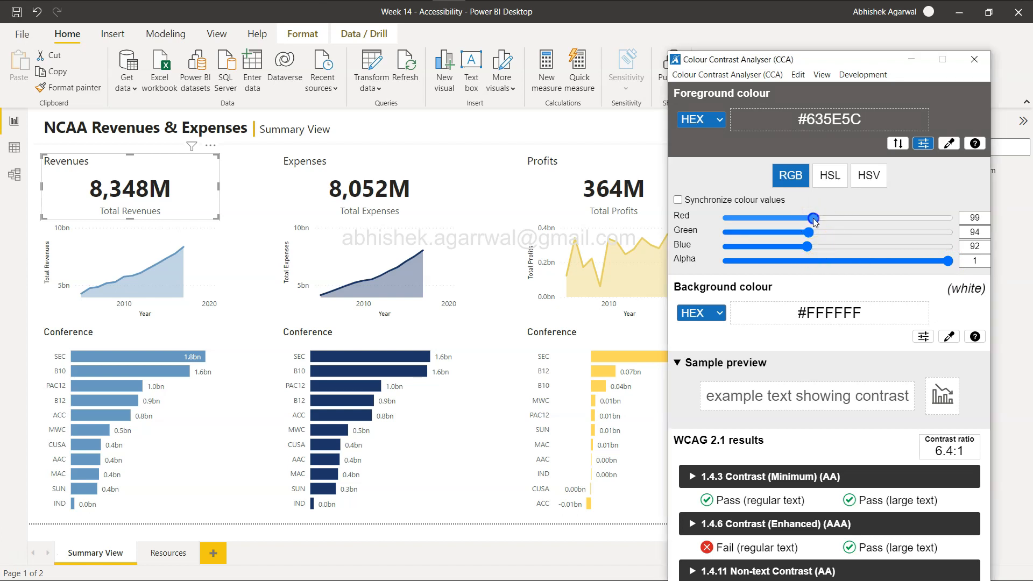
{"action": "left_click_drag", "start_coordinate": [818, 220], "coordinate": [855, 249]}
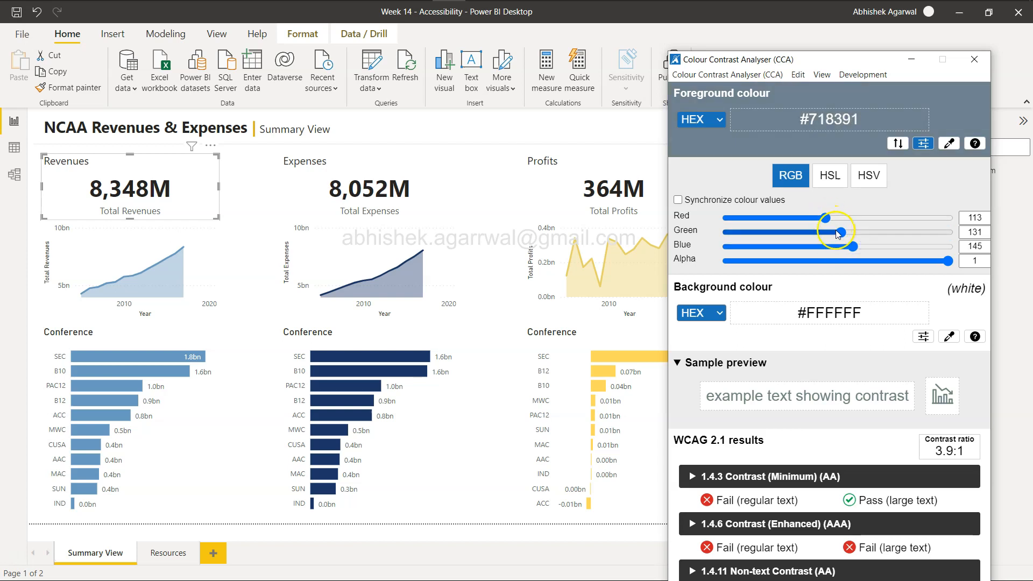
{"action": "left_click_drag", "start_coordinate": [841, 236], "coordinate": [780, 221]}
{"action": "mouse_move", "coordinate": [947, 260]}
{"action": "left_mouse_down"}
{"action": "mouse_move", "coordinate": [891, 266]}
{"action": "mouse_move", "coordinate": [960, 259]}
{"action": "left_mouse_up"}
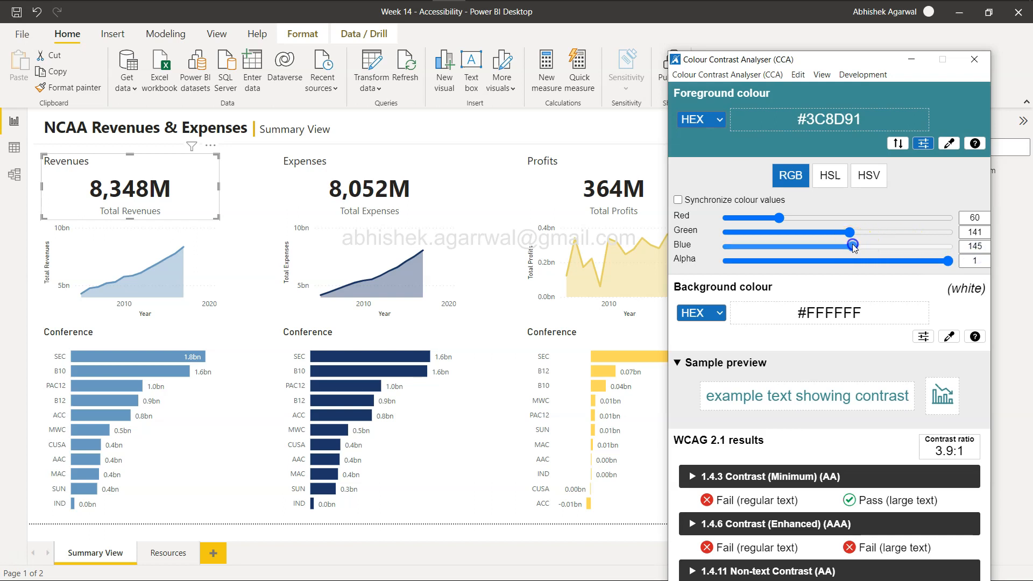
{"action": "left_click_drag", "start_coordinate": [861, 246], "coordinate": [816, 237]}
Step: Open the Revenues card's label color palette and sample the 50% and 60% darker whites as the analyser's foreground, ending on 50% darker
{"action": "left_click_drag", "start_coordinate": [813, 63], "coordinate": [439, 32]}
{"action": "left_click", "coordinate": [828, 375]}
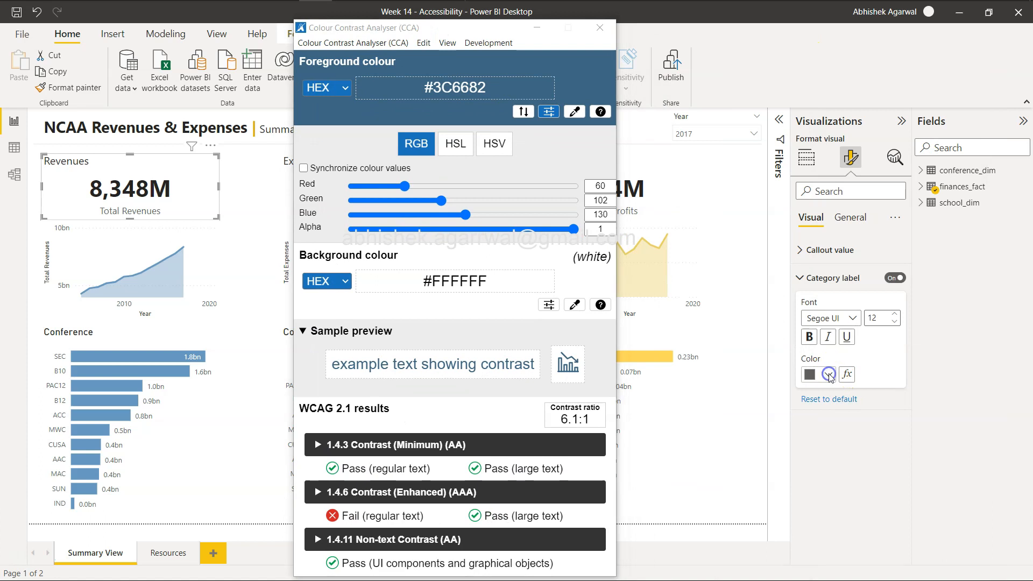
{"action": "left_click", "coordinate": [574, 111]}
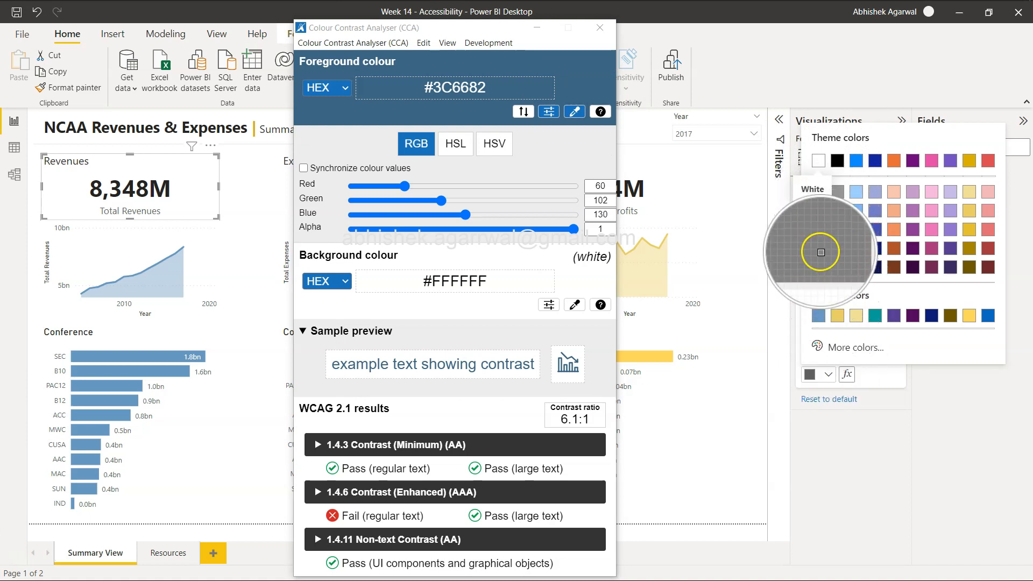
{"action": "left_click", "coordinate": [820, 252]}
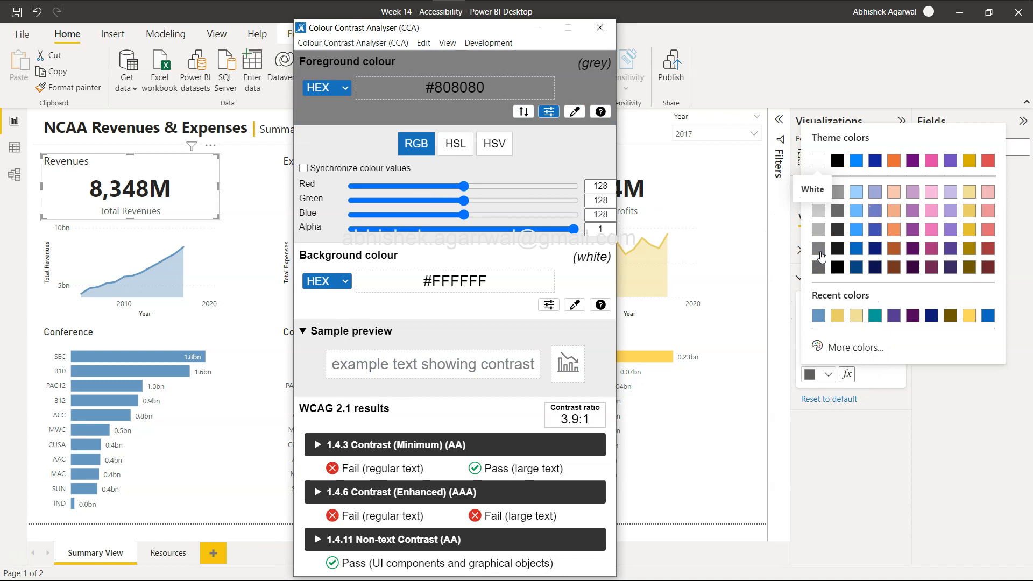
{"action": "left_click", "coordinate": [564, 116]}
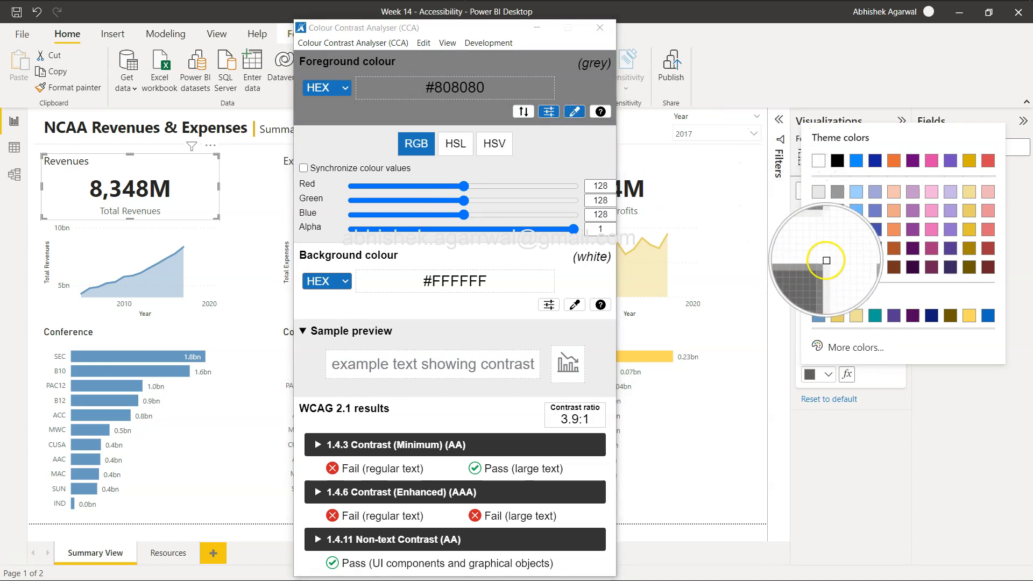
{"action": "left_click", "coordinate": [821, 268]}
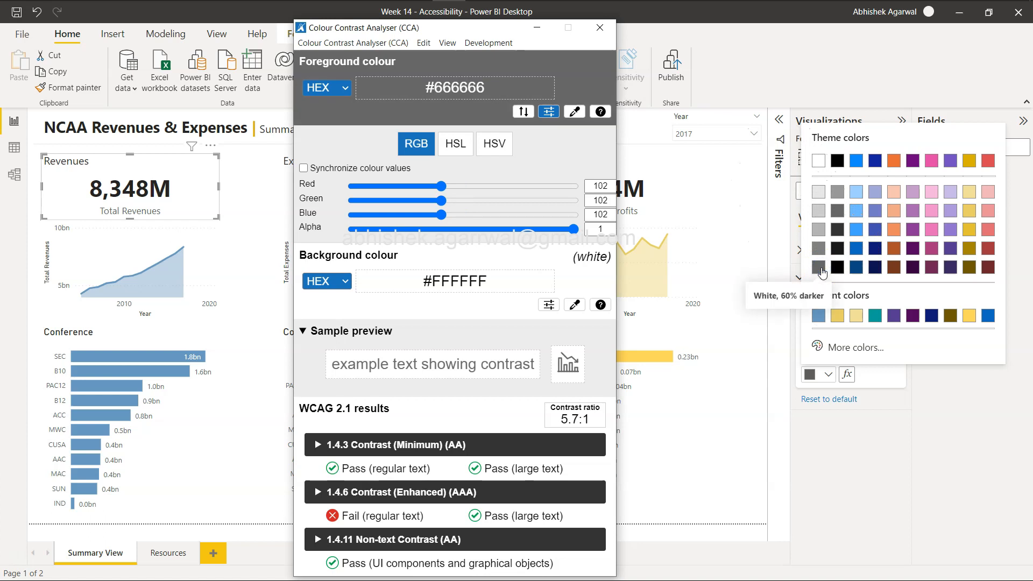
{"action": "left_click", "coordinate": [576, 111]}
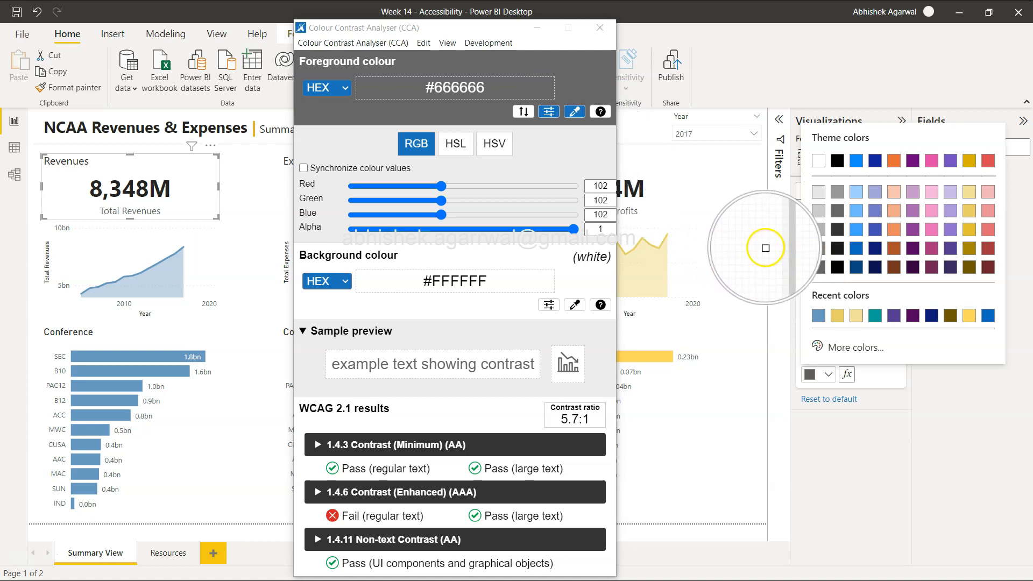
{"action": "left_click", "coordinate": [819, 248]}
{"action": "left_click", "coordinate": [818, 248]}
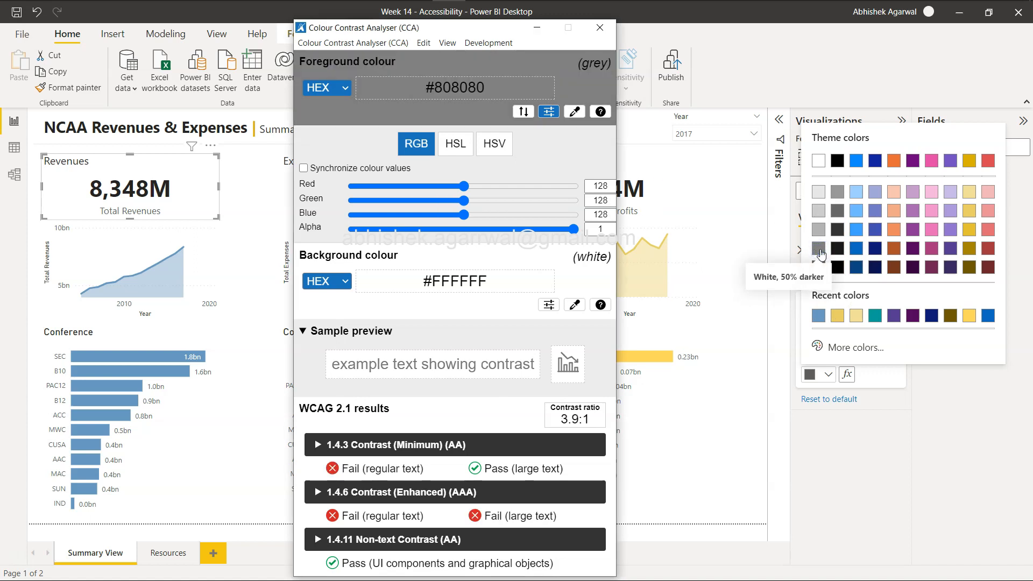
Step: Lower the analyser's foreground green to 118 and blue to 106, and copy the resulting hex code #80766A
{"action": "left_click", "coordinate": [466, 216]}
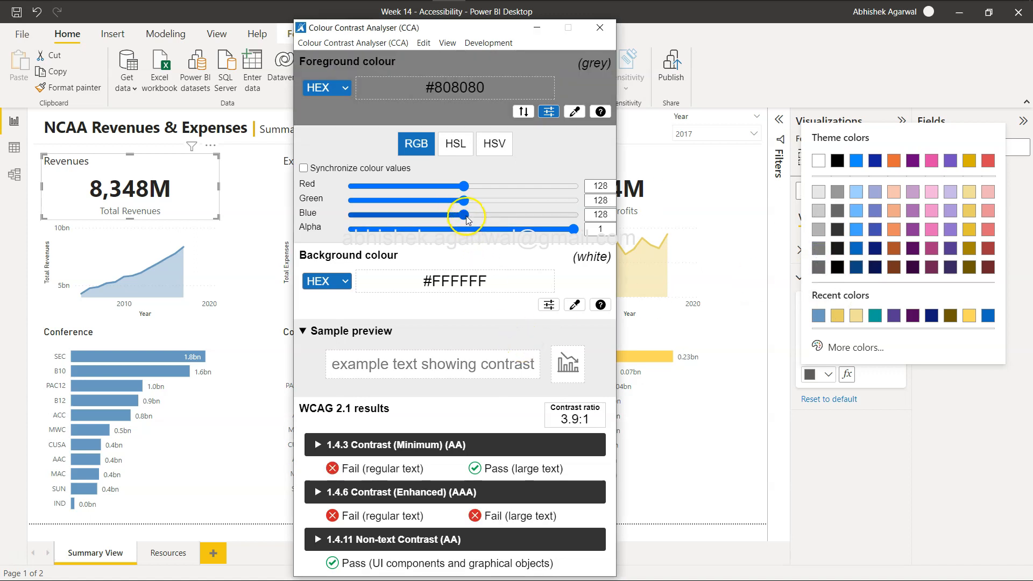
{"action": "mouse_move", "coordinate": [465, 216]}
{"action": "left_mouse_down"}
{"action": "mouse_move", "coordinate": [495, 218]}
{"action": "mouse_move", "coordinate": [445, 224]}
{"action": "mouse_move", "coordinate": [455, 203]}
{"action": "left_mouse_up"}
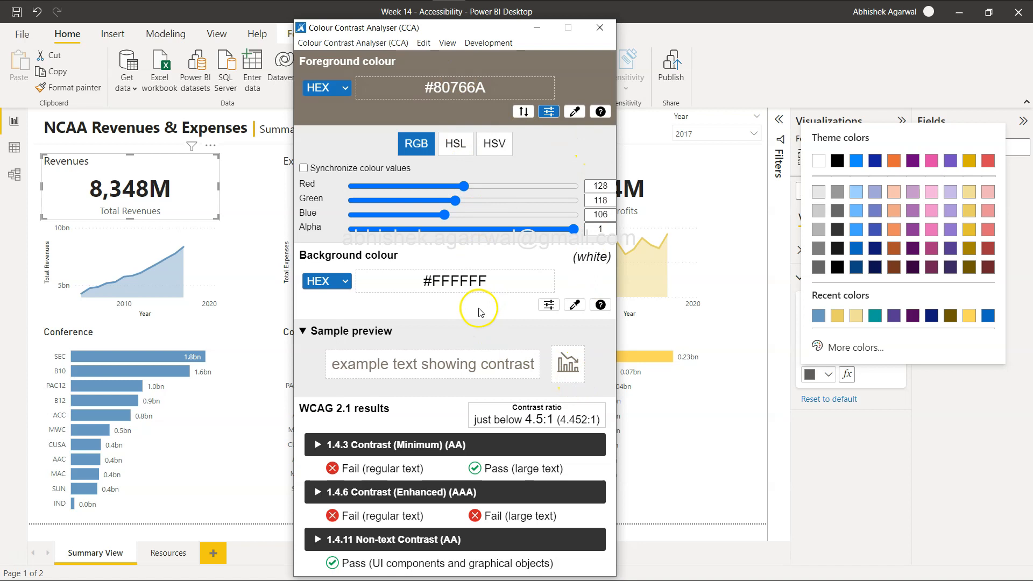
{"action": "left_click", "coordinate": [448, 87]}
{"action": "key", "text": "ctrl+c"}
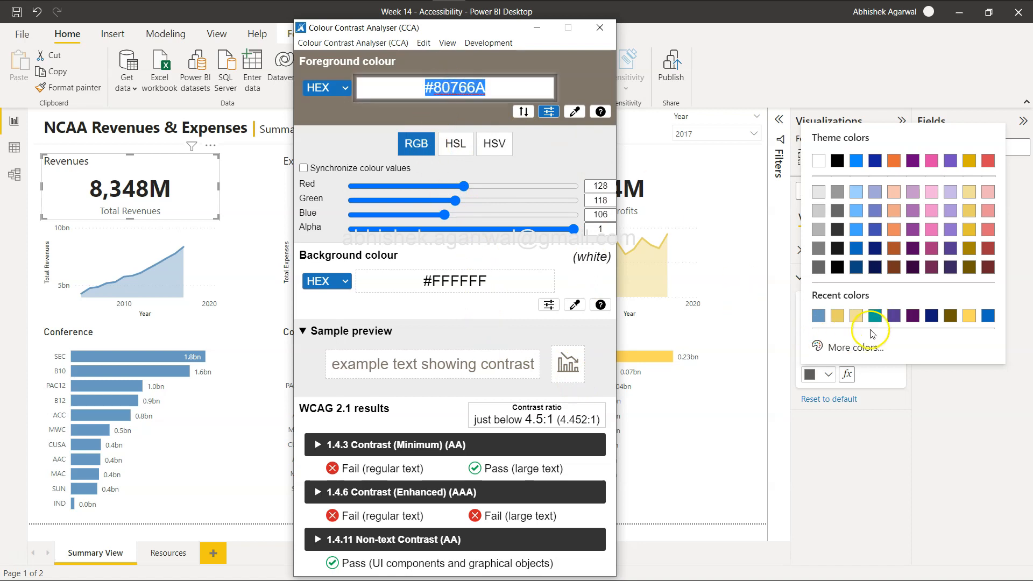
Step: Apply the copied #80766A as a custom color to the Revenues card's category label
{"action": "left_click", "coordinate": [859, 348]}
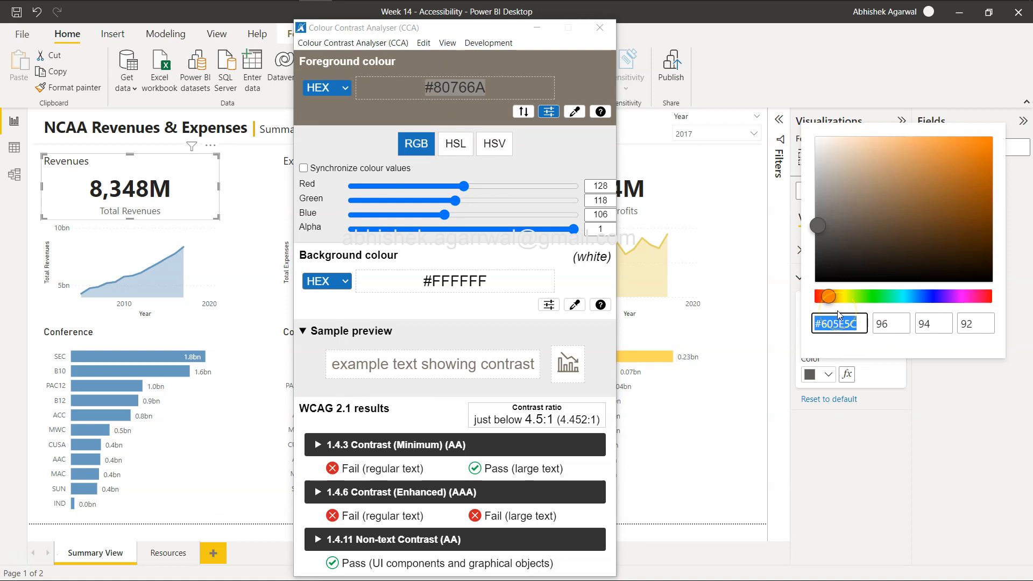
{"action": "key", "text": "ctrl+v"}
{"action": "key", "text": "Tab"}
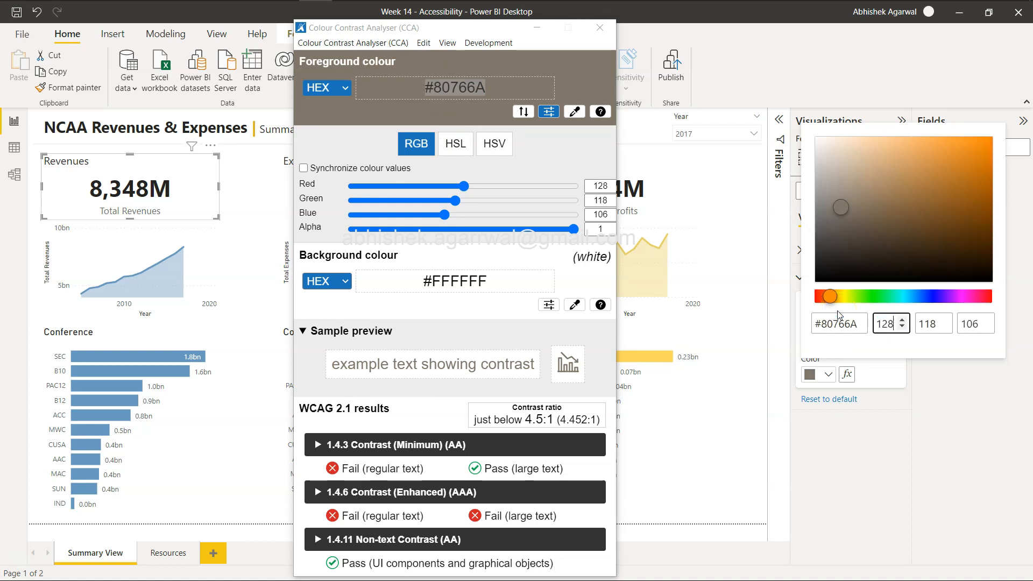
{"action": "left_click", "coordinate": [864, 478]}
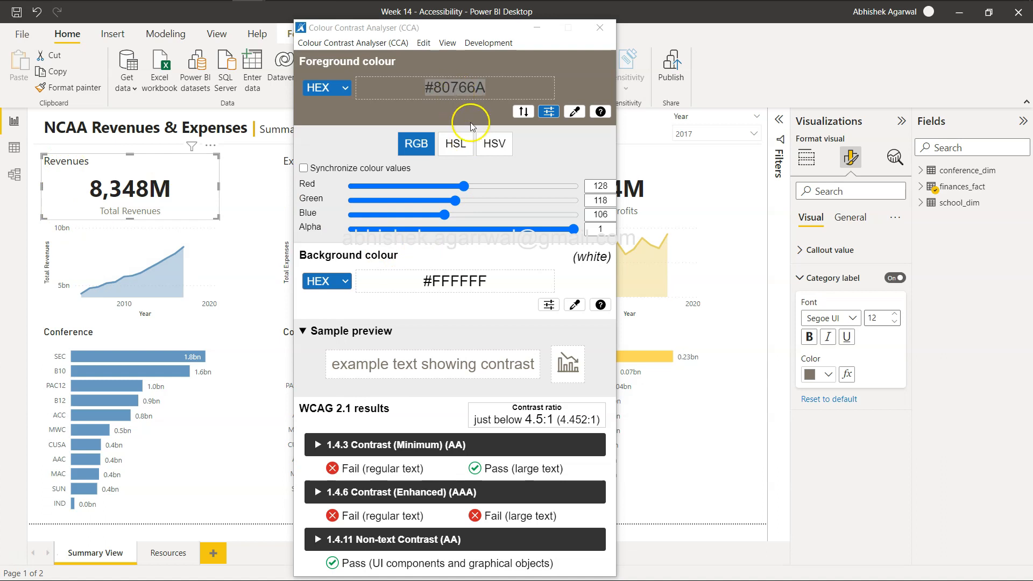
Step: Adjust the analyser's foreground to red 119 and green 119, and copy the resulting hex code #77776A
{"action": "mouse_move", "coordinate": [464, 188]}
{"action": "left_mouse_down"}
{"action": "mouse_move", "coordinate": [444, 189]}
{"action": "mouse_move", "coordinate": [474, 188]}
{"action": "mouse_move", "coordinate": [456, 187]}
{"action": "left_mouse_up"}
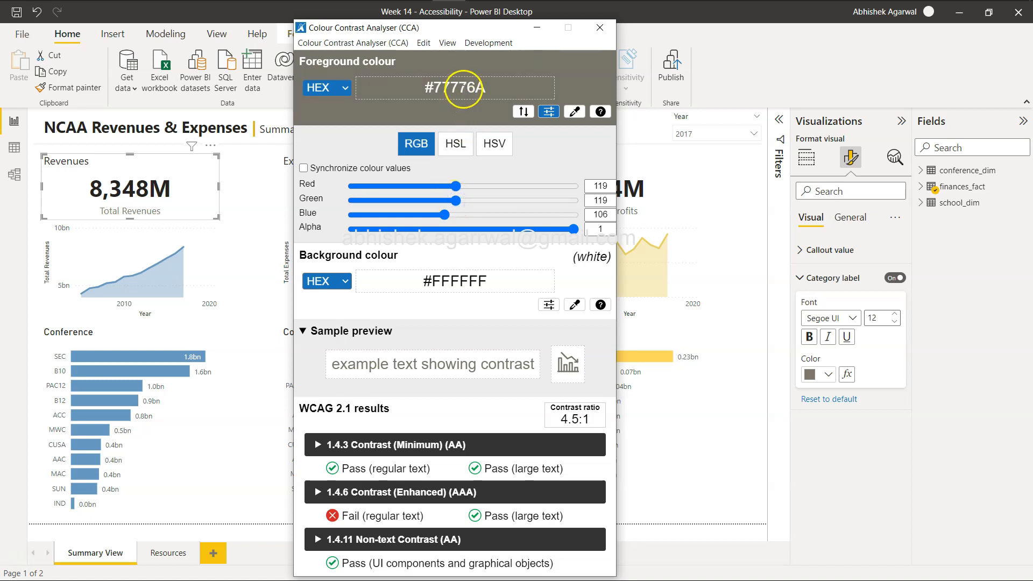
{"action": "left_click", "coordinate": [484, 90]}
{"action": "key", "text": "ctrl+c"}
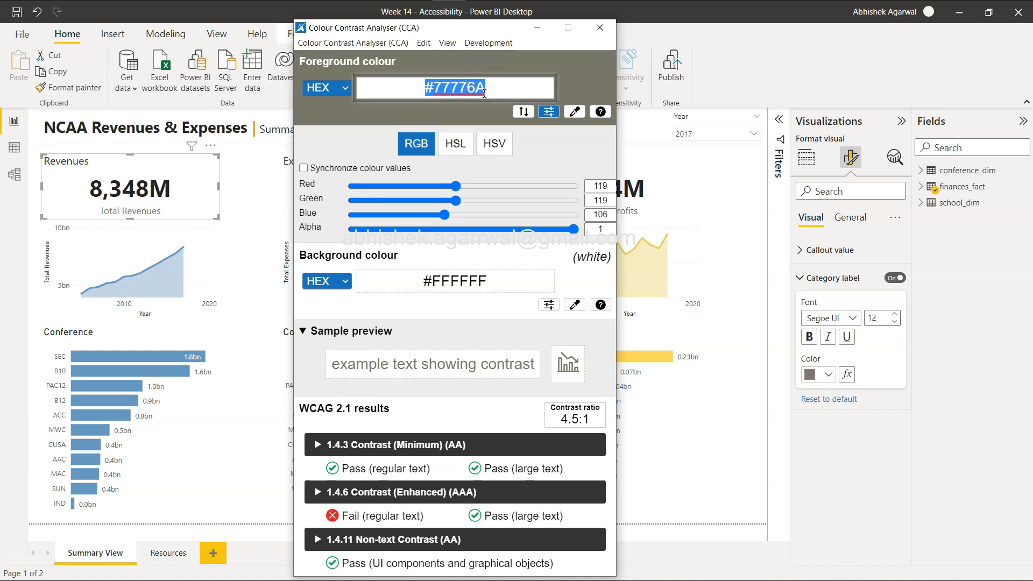
Step: Set the Revenues card's category label to the custom color #77776A
{"action": "left_click", "coordinate": [827, 374]}
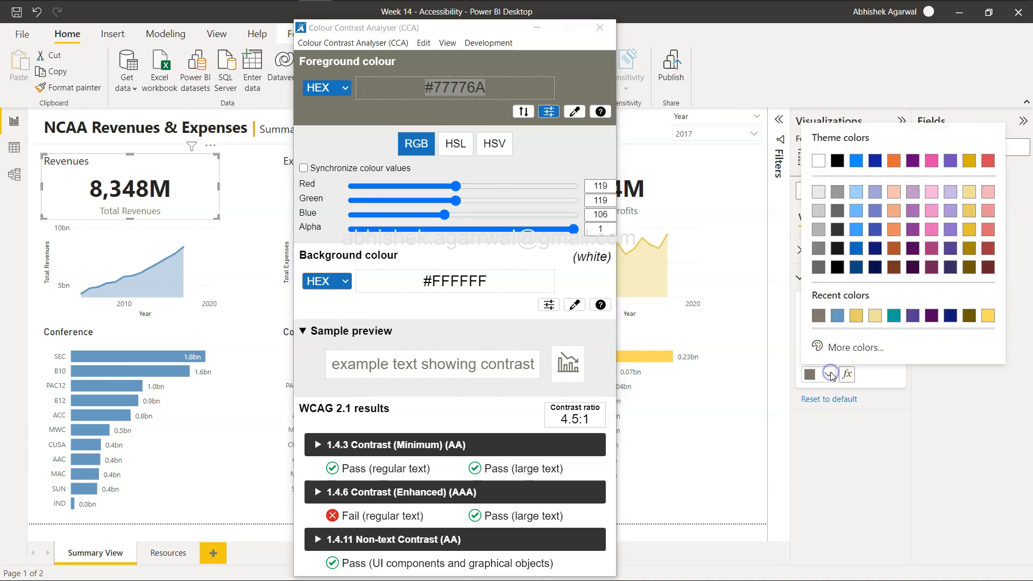
{"action": "left_click", "coordinate": [832, 347]}
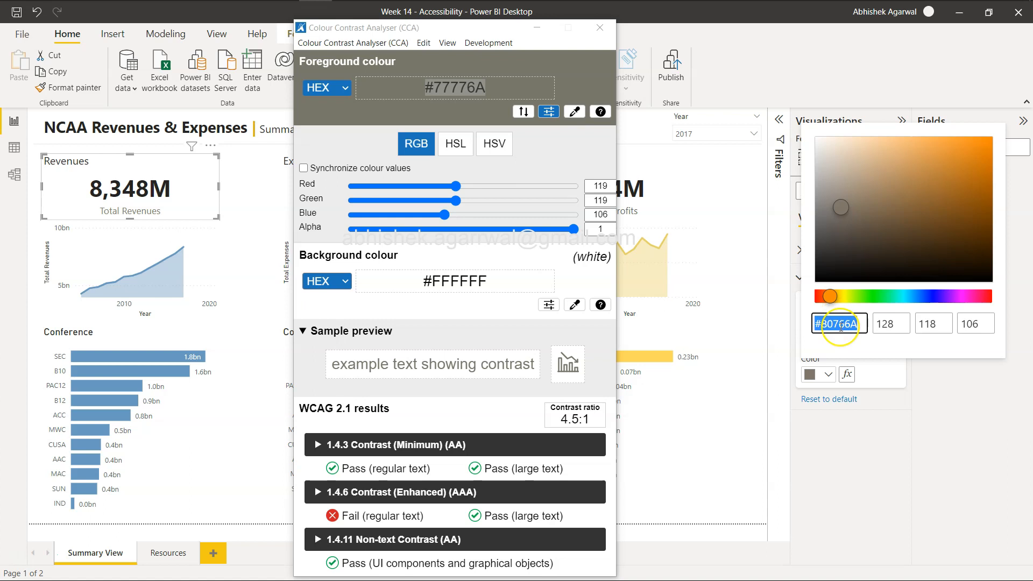
{"action": "key", "text": "ctrl+v"}
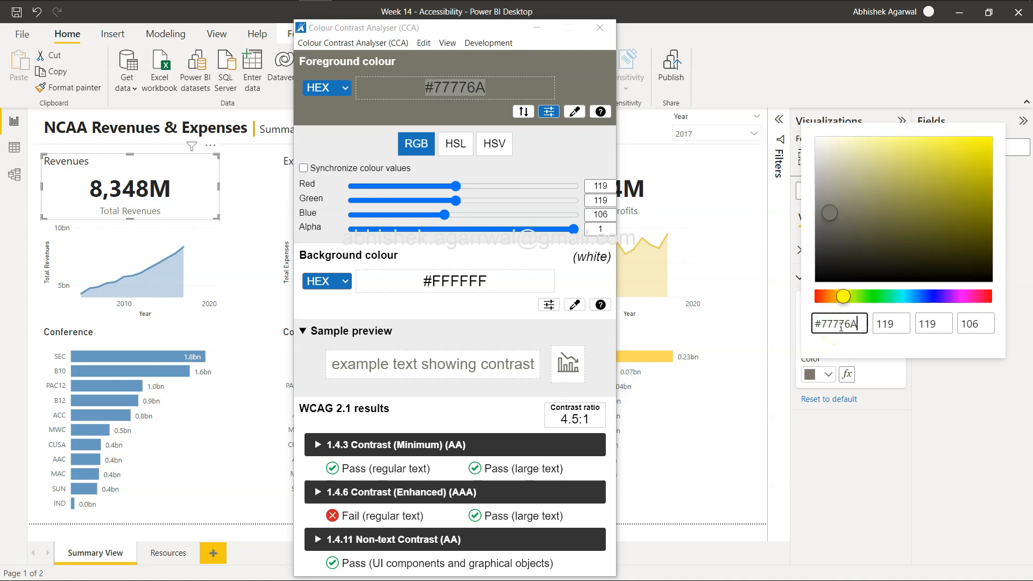
{"action": "key", "text": "Tab"}
{"action": "left_click", "coordinate": [900, 385]}
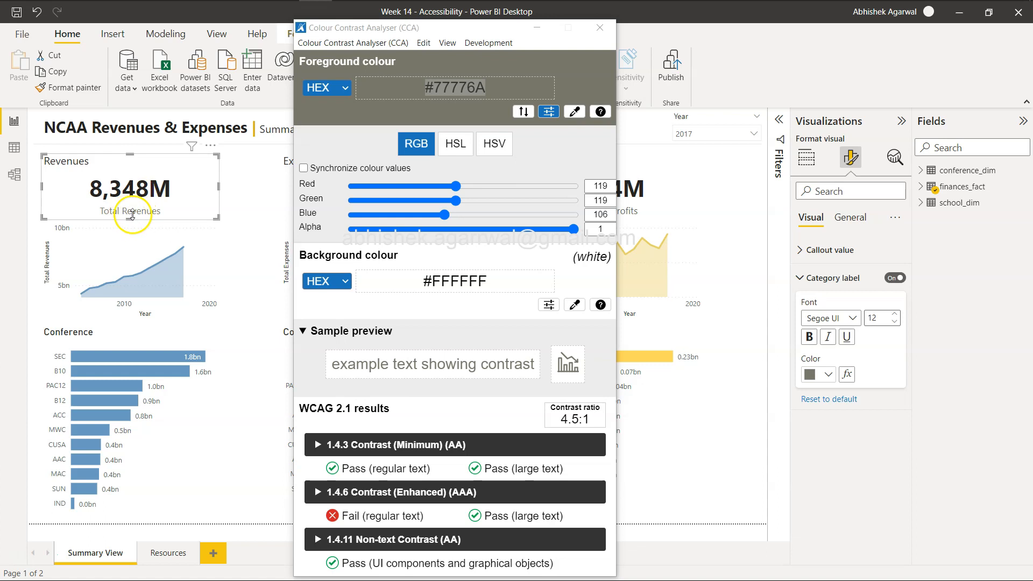
Step: Set the Revenues card's title text to the recently used color #77776A
{"action": "left_click", "coordinate": [850, 217]}
{"action": "left_click", "coordinate": [813, 278]}
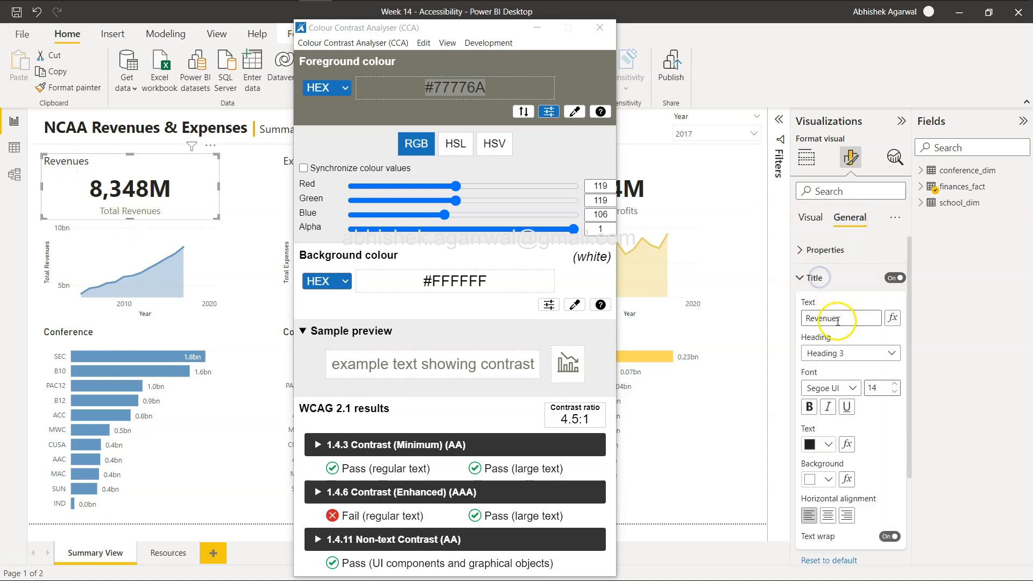
{"action": "left_click", "coordinate": [827, 442]}
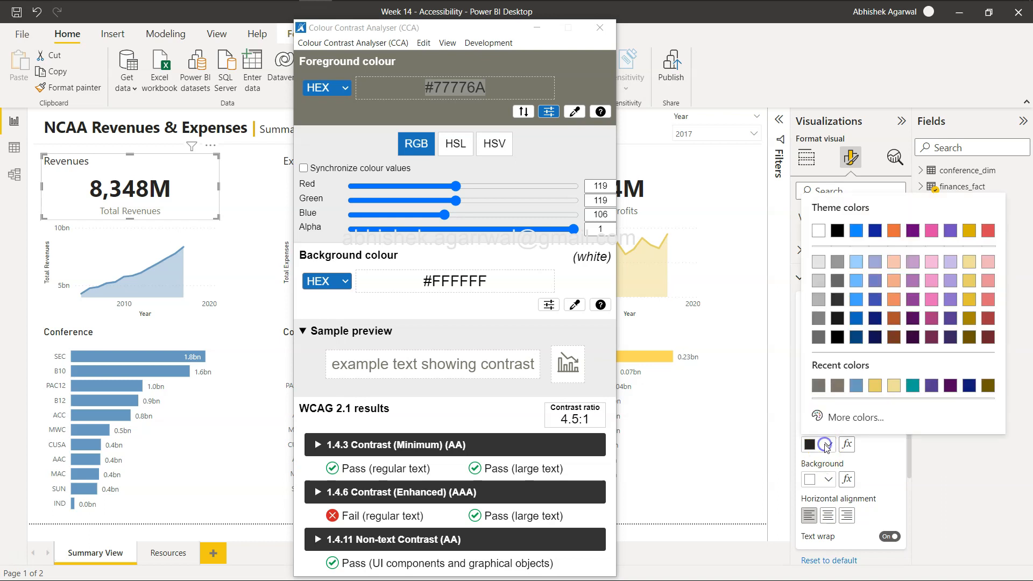
{"action": "left_click", "coordinate": [818, 386]}
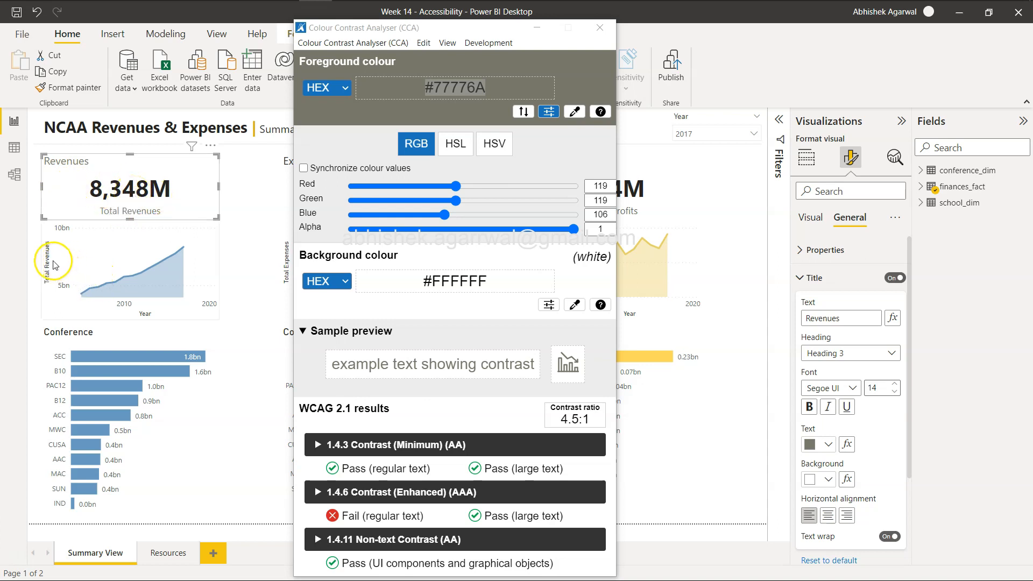
Step: Return to the requirements page, find the requirement on alt text for non-decorative visuals, and minimize the Colour Contrast Analyser
{"action": "left_click", "coordinate": [67, 336]}
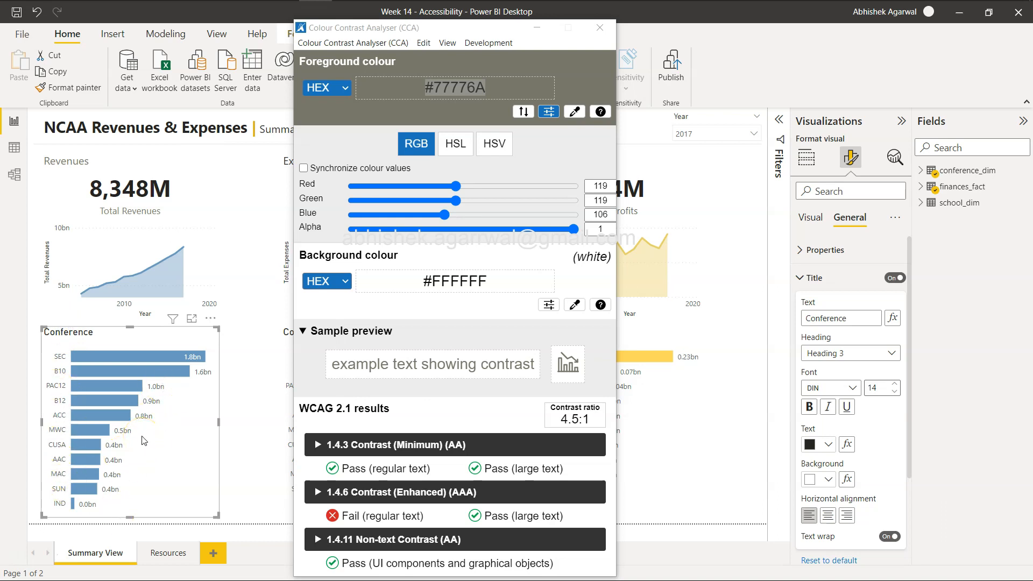
{"action": "key", "text": "alt+Tab"}
{"action": "key", "text": "alt+Tab"}
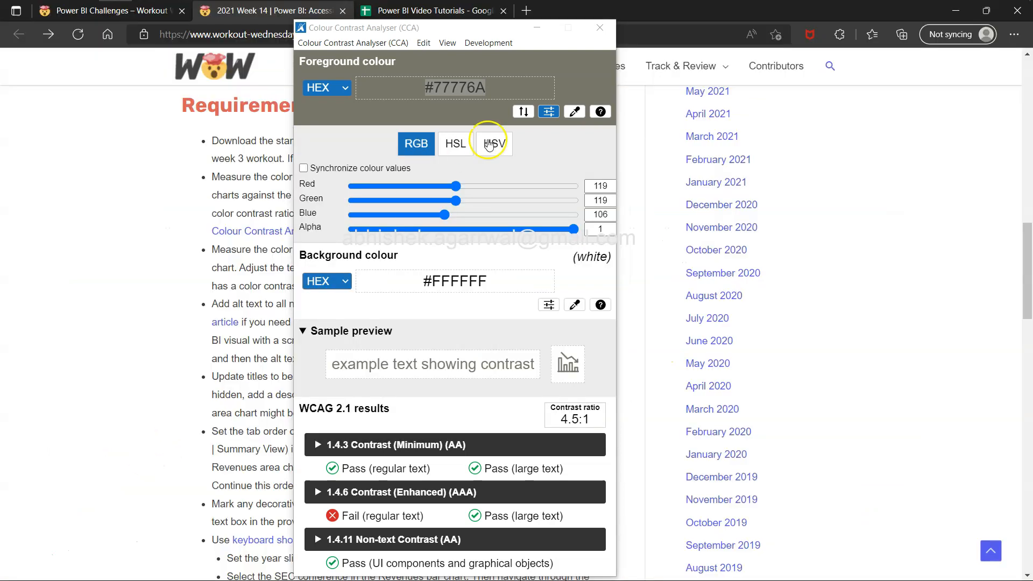
{"action": "left_click_drag", "start_coordinate": [503, 32], "coordinate": [875, 41]}
{"action": "scroll", "coordinate": [365, 234], "scroll_direction": "down", "scroll_amount": 2}
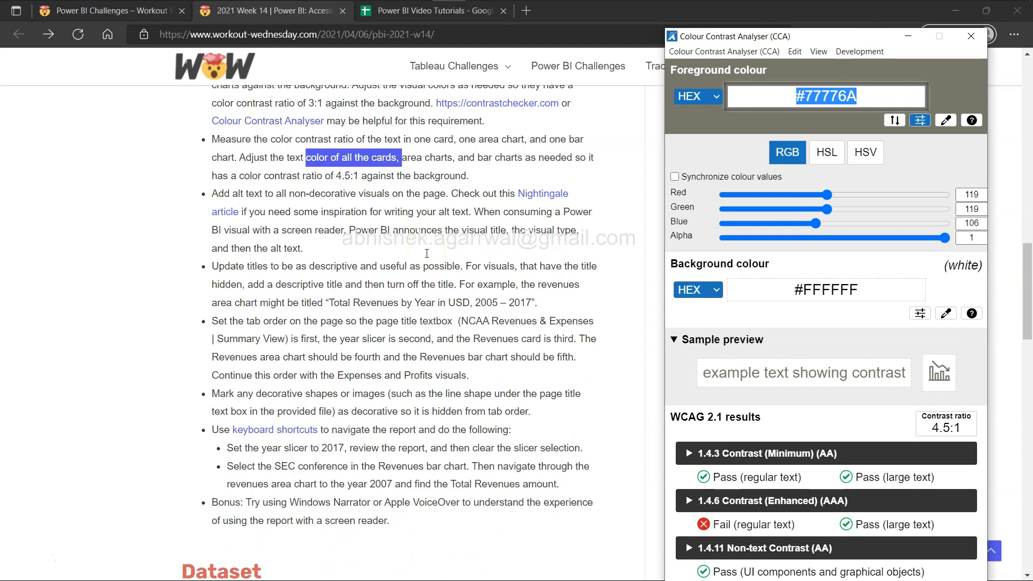
{"action": "left_click_drag", "start_coordinate": [213, 196], "coordinate": [291, 211]}
{"action": "left_click", "coordinate": [907, 36]}
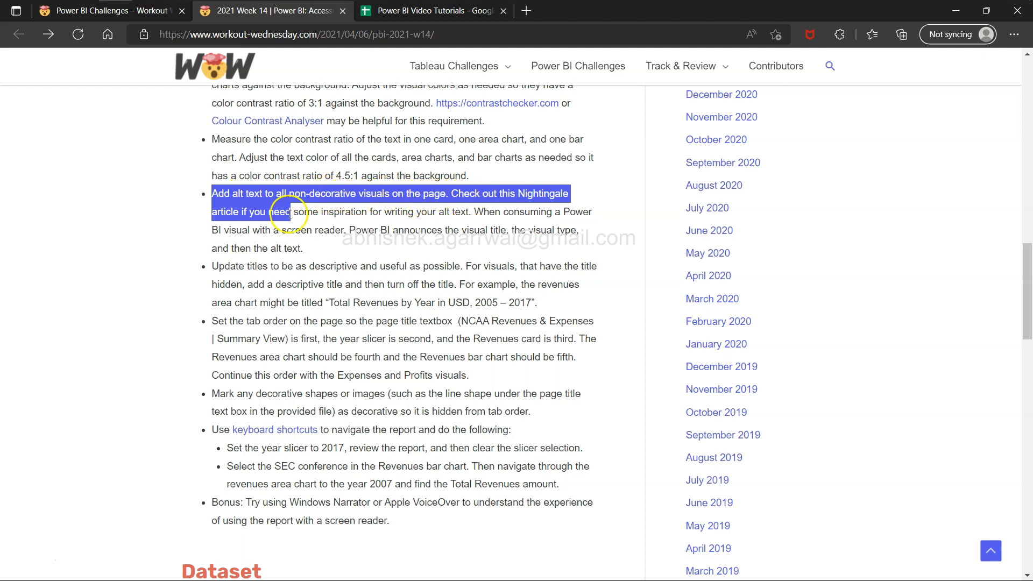
Step: Read the note on how Power BI announces the visual title, visual type and alt text to screen readers
{"action": "left_click", "coordinate": [397, 232]}
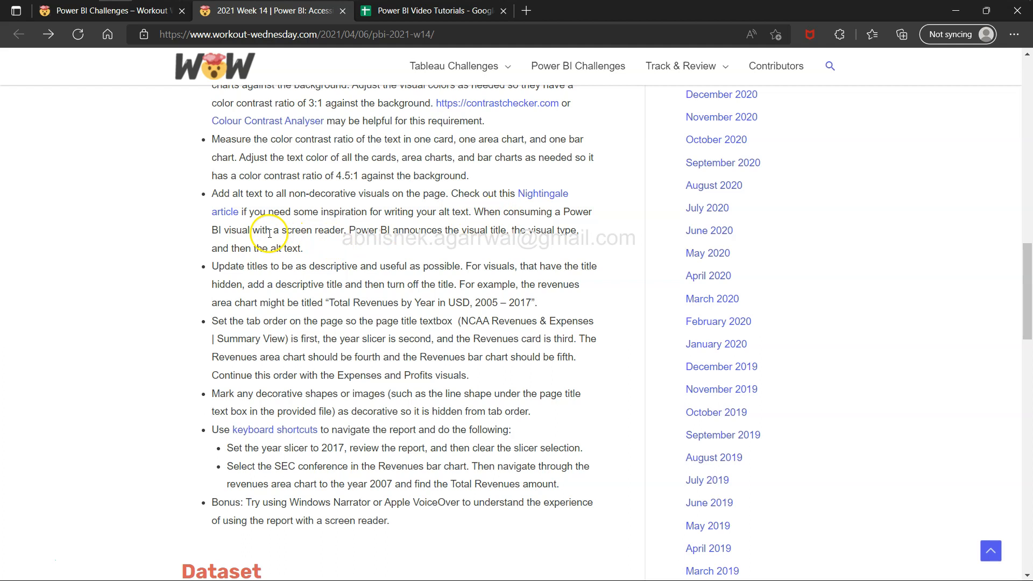
{"action": "left_click", "coordinate": [224, 231]}
{"action": "left_click_drag", "start_coordinate": [224, 232], "coordinate": [501, 234]}
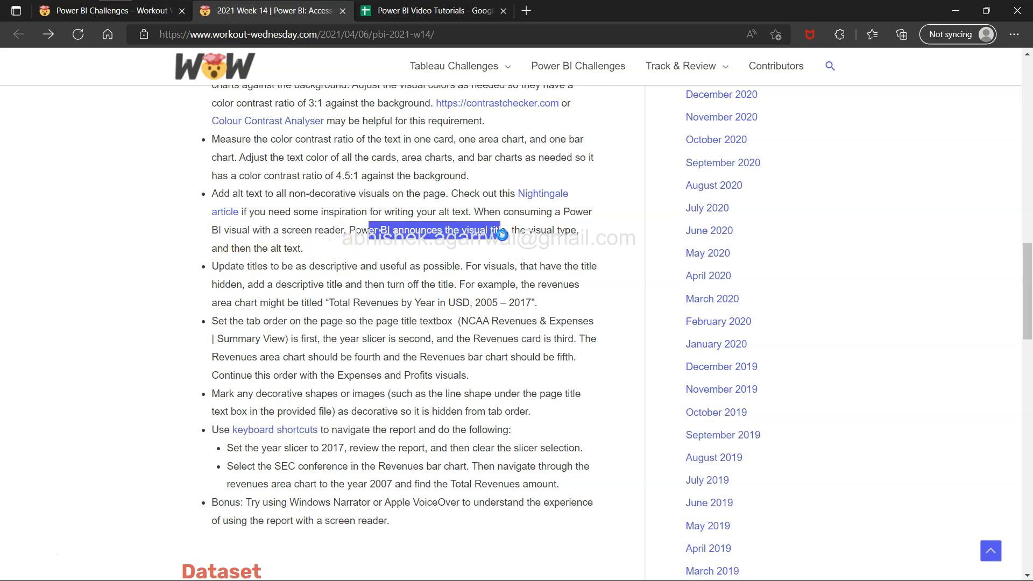
{"action": "left_click_drag", "start_coordinate": [228, 247], "coordinate": [298, 249]}
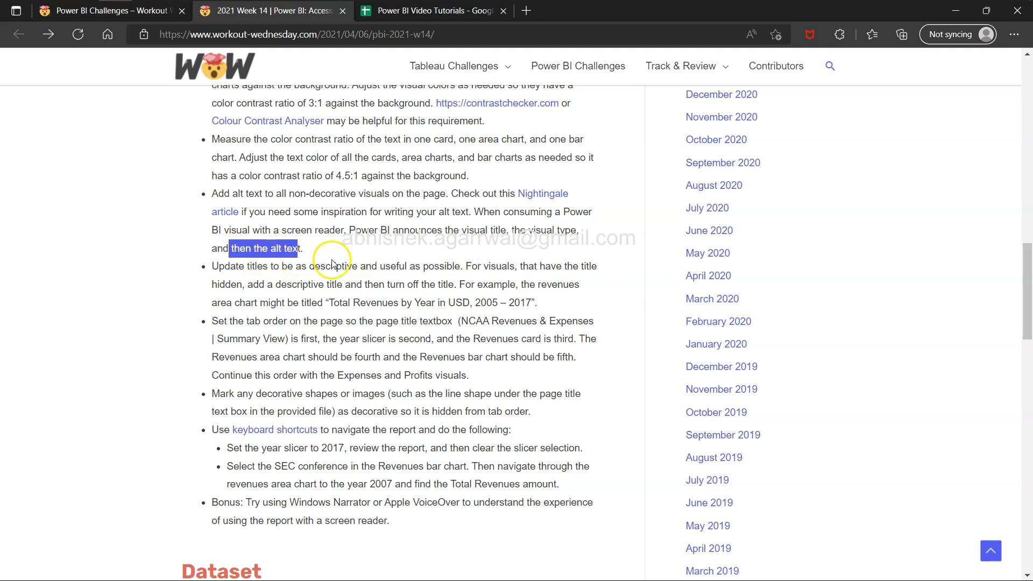
{"action": "left_click", "coordinate": [304, 252]}
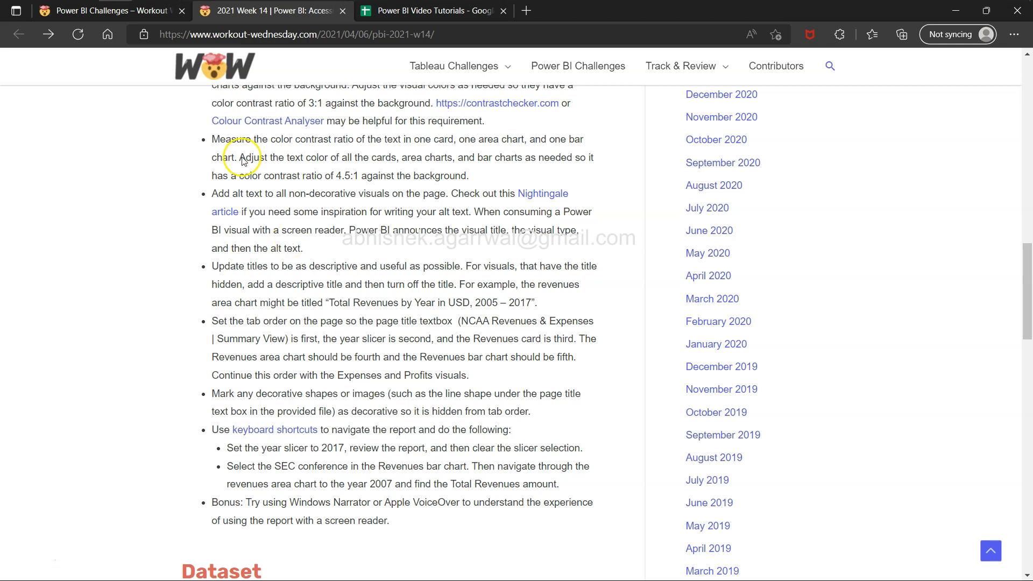
Step: Switch to Power BI Desktop and set the Revenues card's alt text to "Total Revenues KPI in Million based on the Year Selection"
{"action": "key", "text": "alt+Tab"}
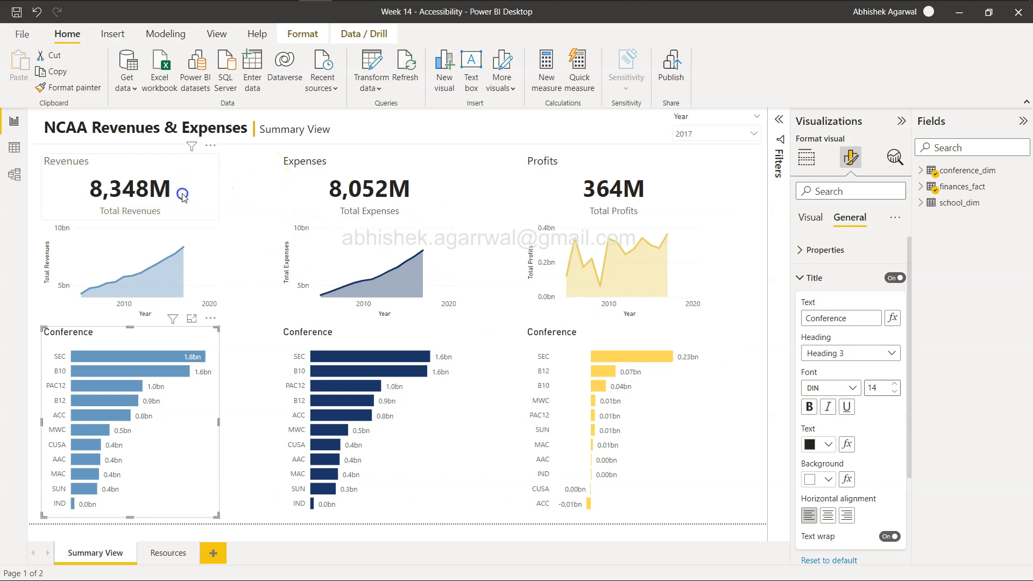
{"action": "left_click", "coordinate": [182, 195]}
{"action": "left_click", "coordinate": [806, 221]}
{"action": "left_click", "coordinate": [806, 249]}
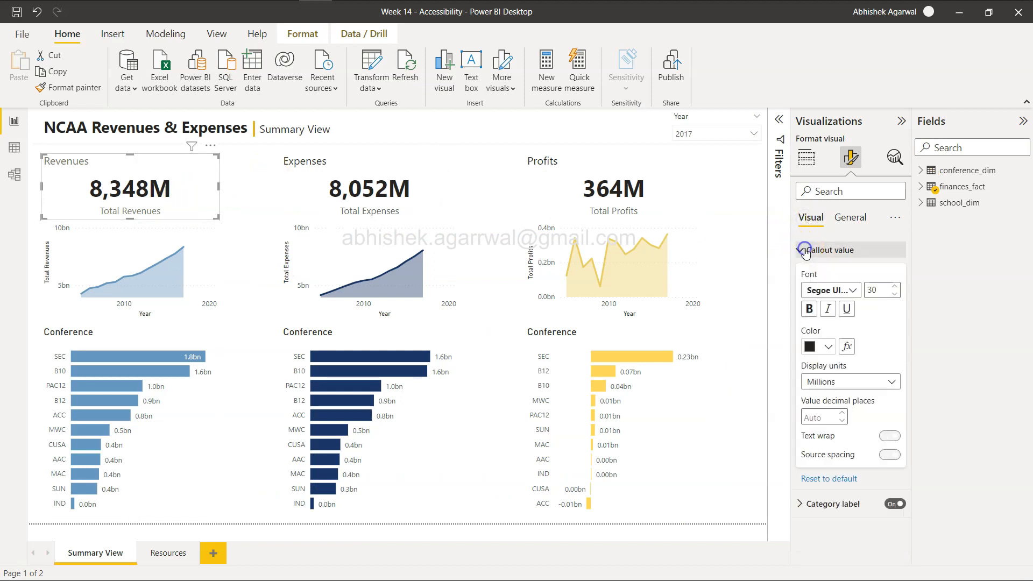
{"action": "left_click", "coordinate": [846, 387]}
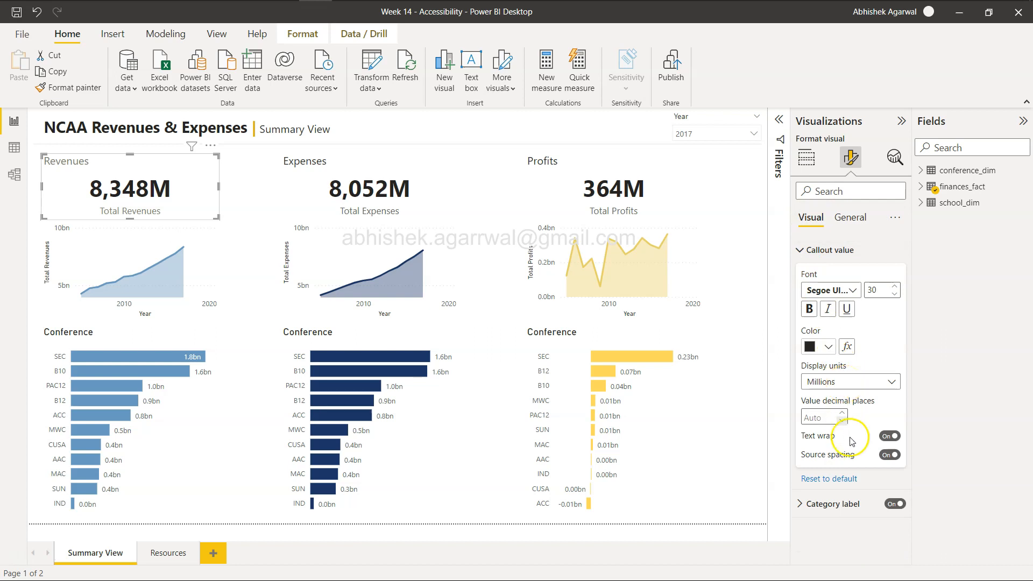
{"action": "left_click", "coordinate": [850, 217]}
{"action": "scroll", "coordinate": [849, 393], "scroll_direction": "down", "scroll_amount": 1}
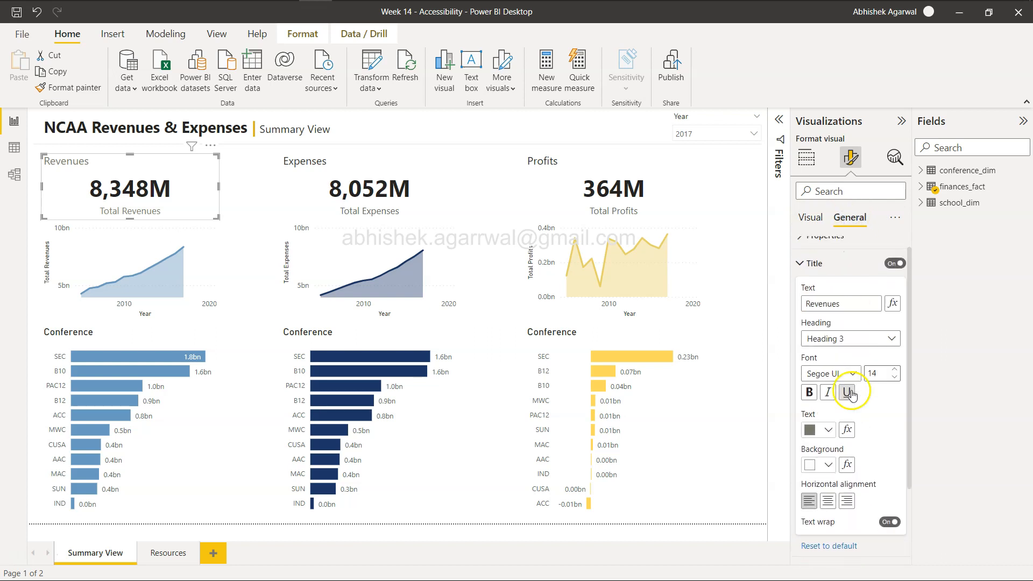
{"action": "scroll", "coordinate": [848, 390], "scroll_direction": "up", "scroll_amount": 1}
{"action": "left_click", "coordinate": [803, 280]}
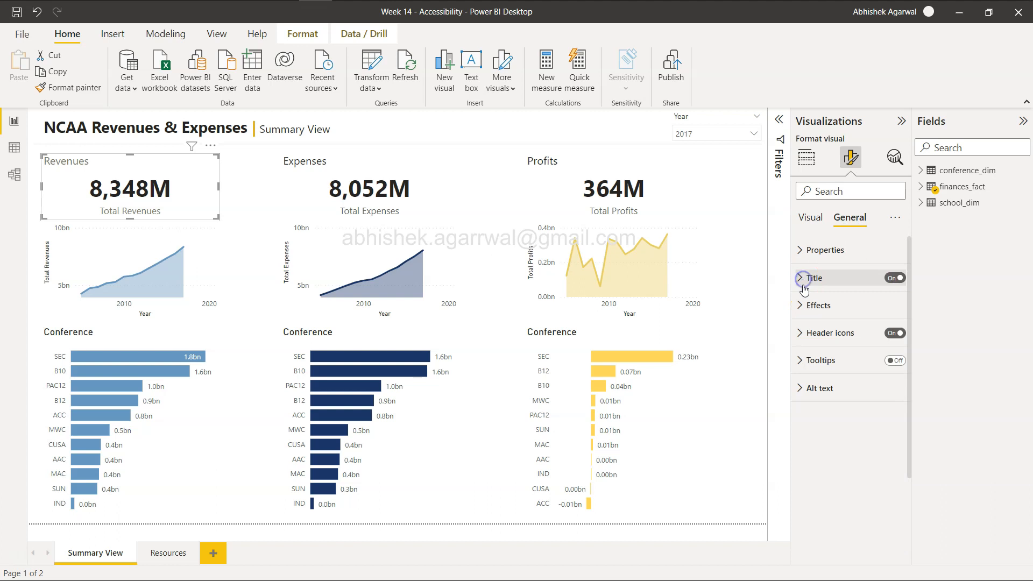
{"action": "left_click", "coordinate": [804, 386]}
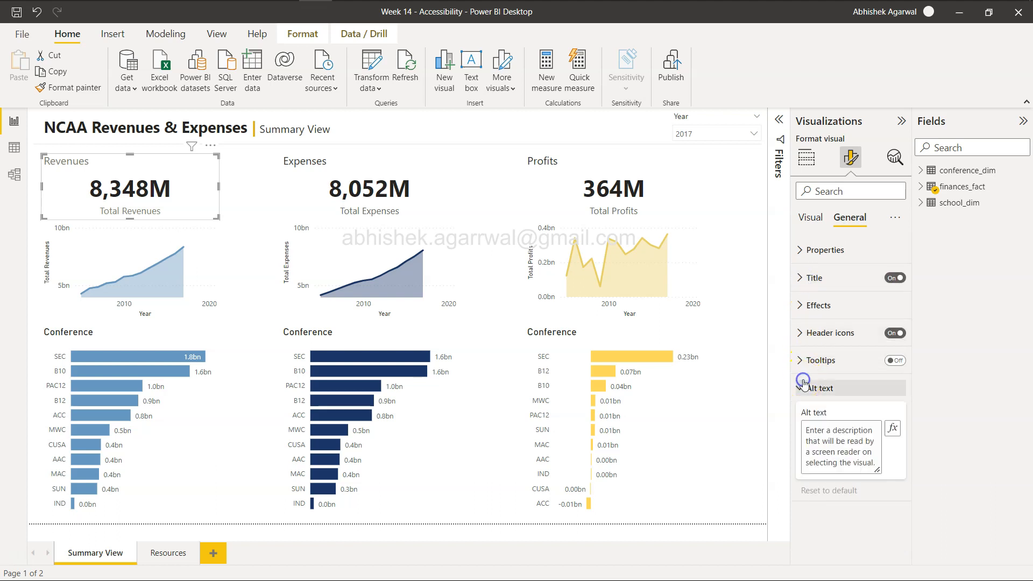
{"action": "left_click", "coordinate": [843, 464]}
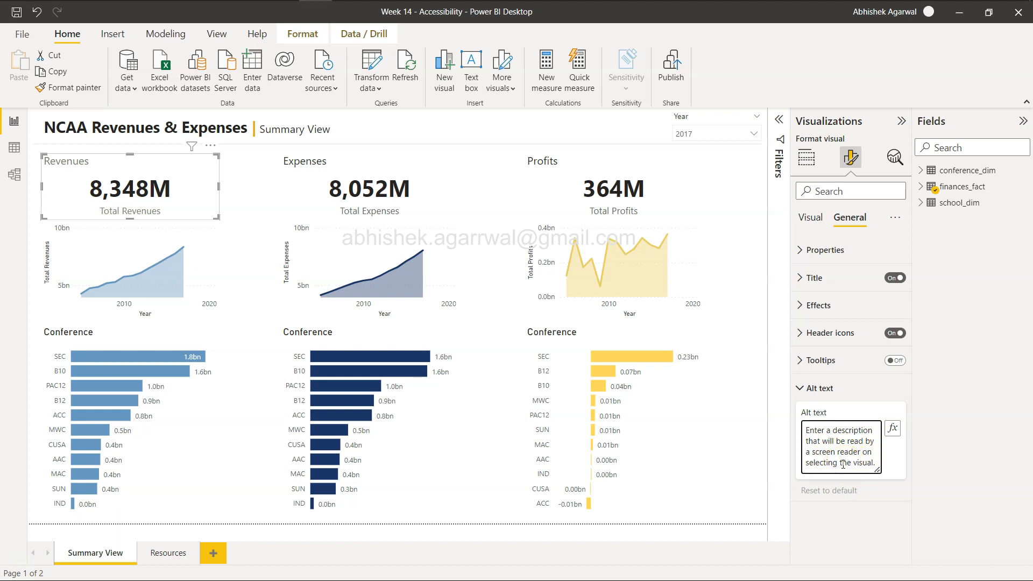
{"action": "type", "text": "Total Revenues KPI based on the"}
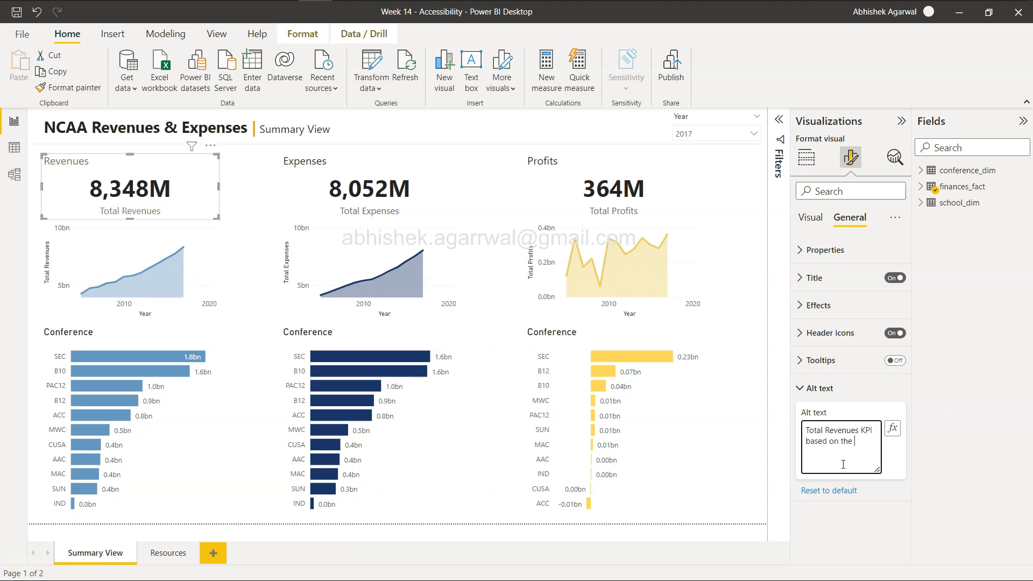
{"action": "left_click", "coordinate": [867, 432]}
{"action": "type", "text": "ion"}
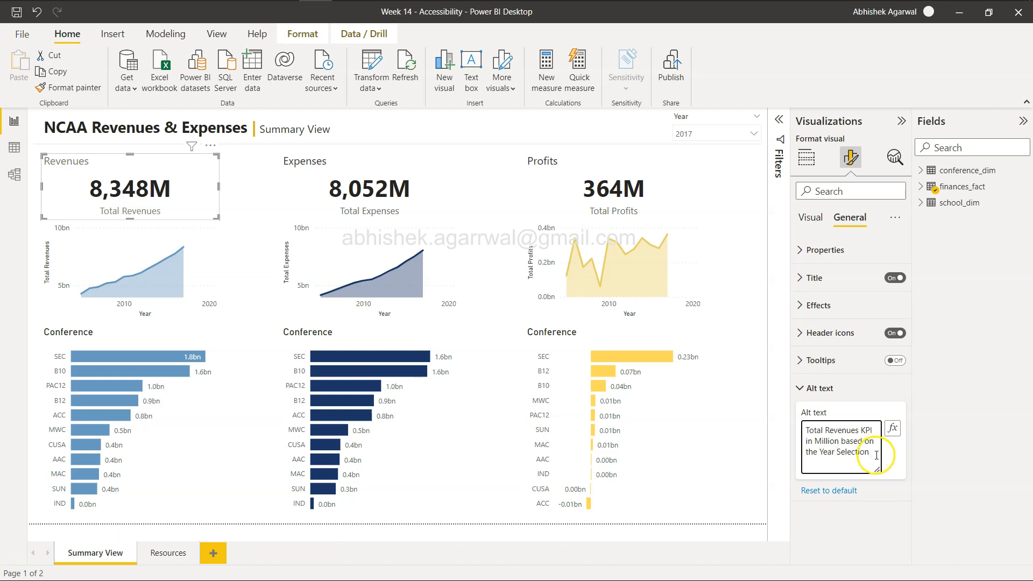
Step: Check the alt text settings of the other cards, area charts and bar charts, finishing with the Revenues card
{"action": "left_click", "coordinate": [328, 175]}
{"action": "left_click", "coordinate": [560, 166]}
{"action": "left_click", "coordinate": [546, 238]}
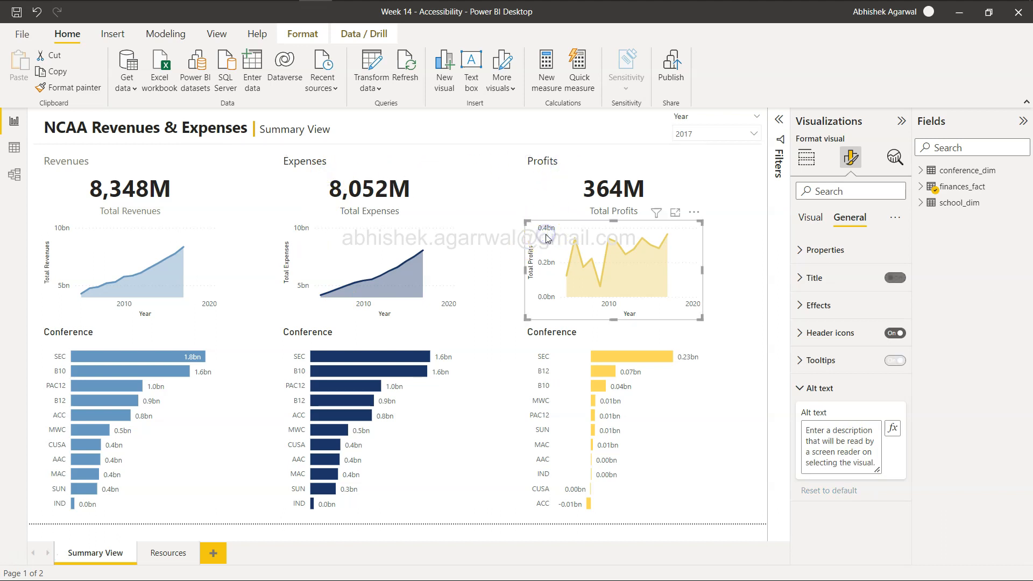
{"action": "left_click", "coordinate": [387, 238]}
{"action": "left_click", "coordinate": [202, 258]}
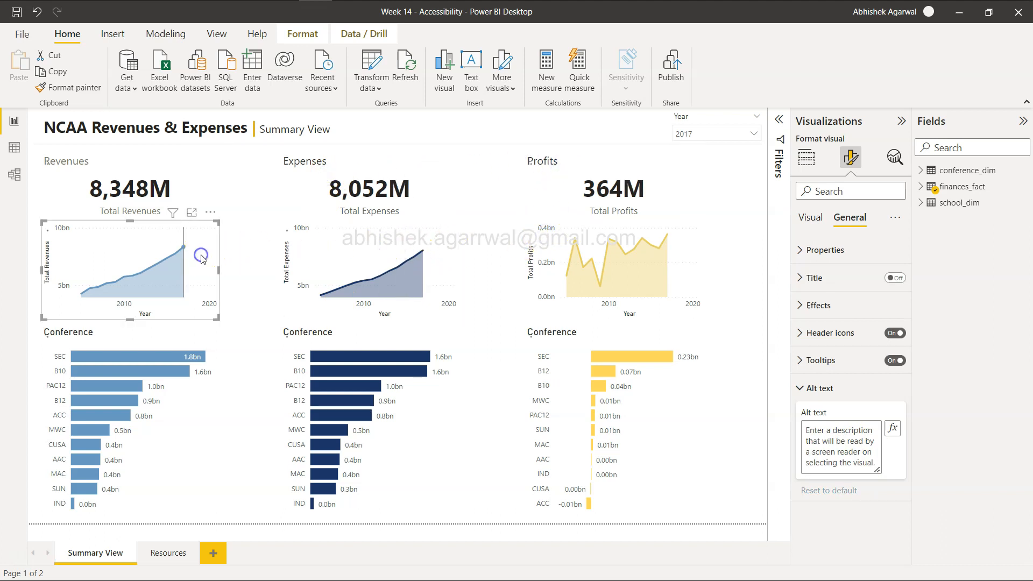
{"action": "left_click", "coordinate": [219, 406]}
{"action": "left_click", "coordinate": [439, 429]}
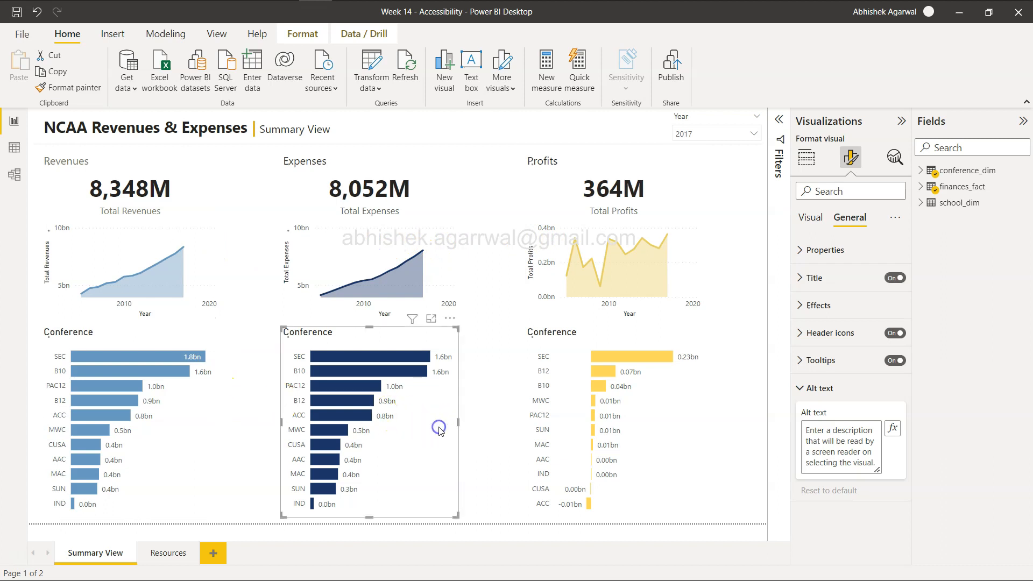
{"action": "left_click", "coordinate": [652, 430]}
{"action": "left_click", "coordinate": [109, 282]}
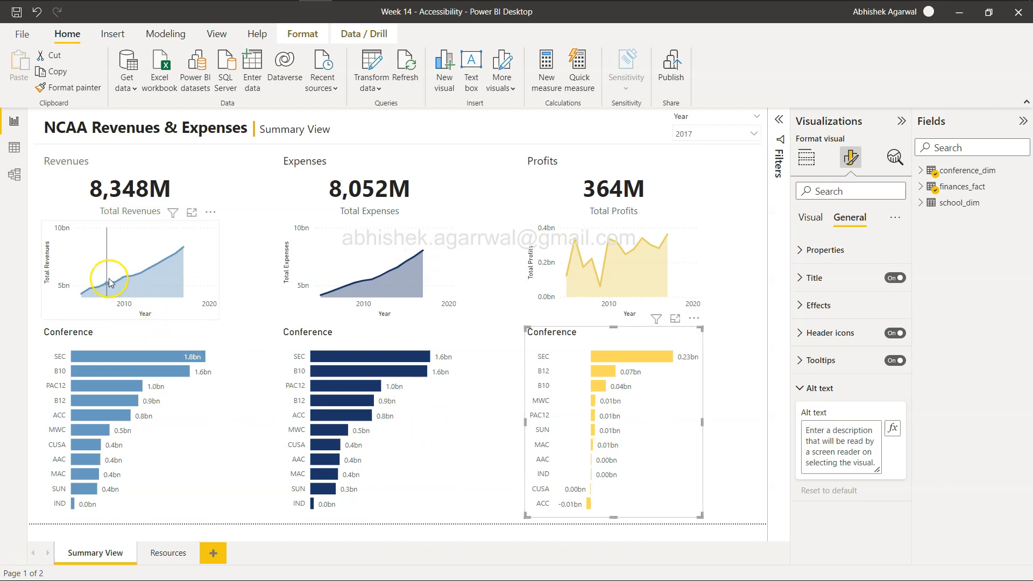
{"action": "mouse_move", "coordinate": [107, 277]}
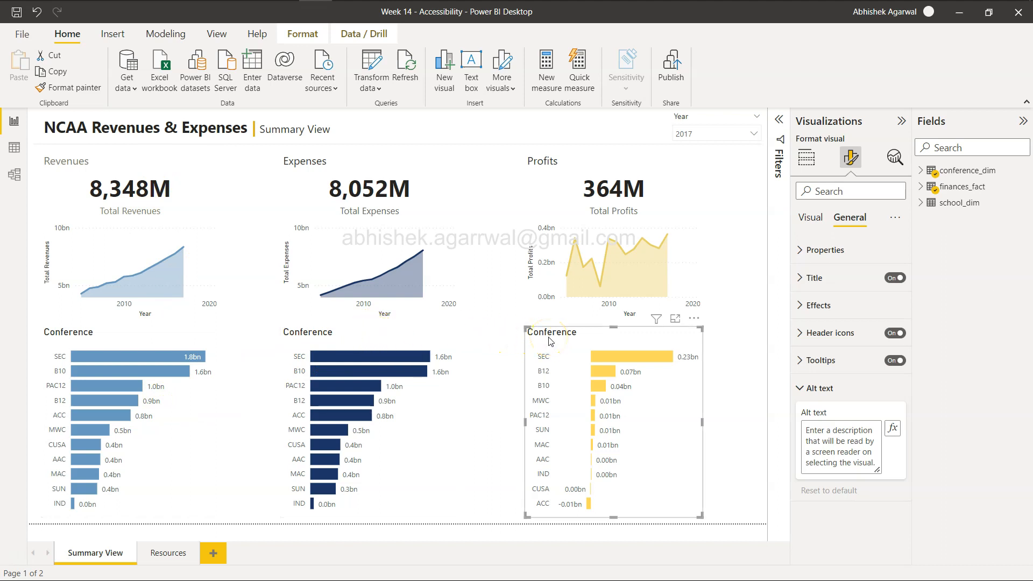
{"action": "key", "text": "alt+Tab"}
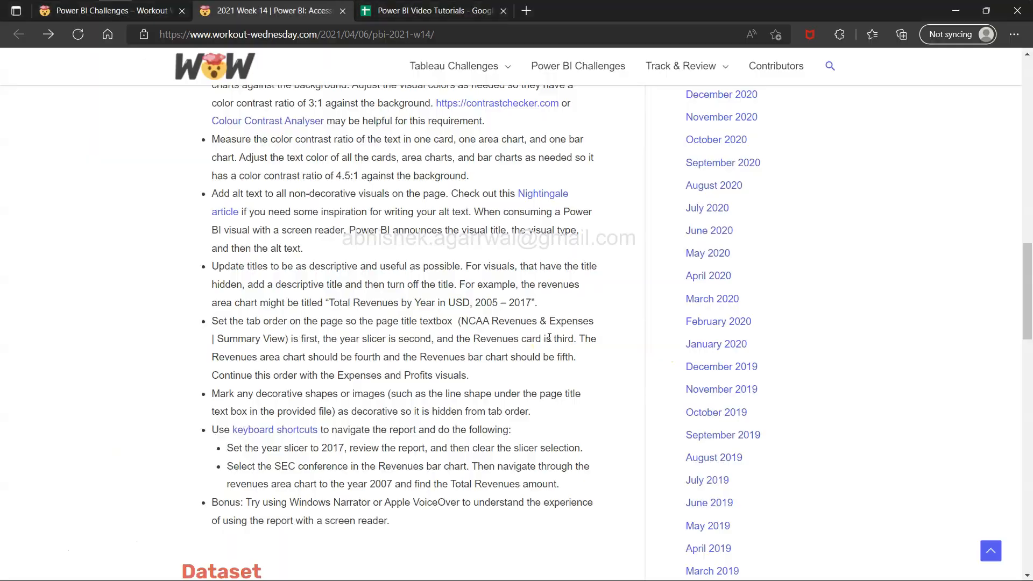
{"action": "key", "text": "alt+Tab"}
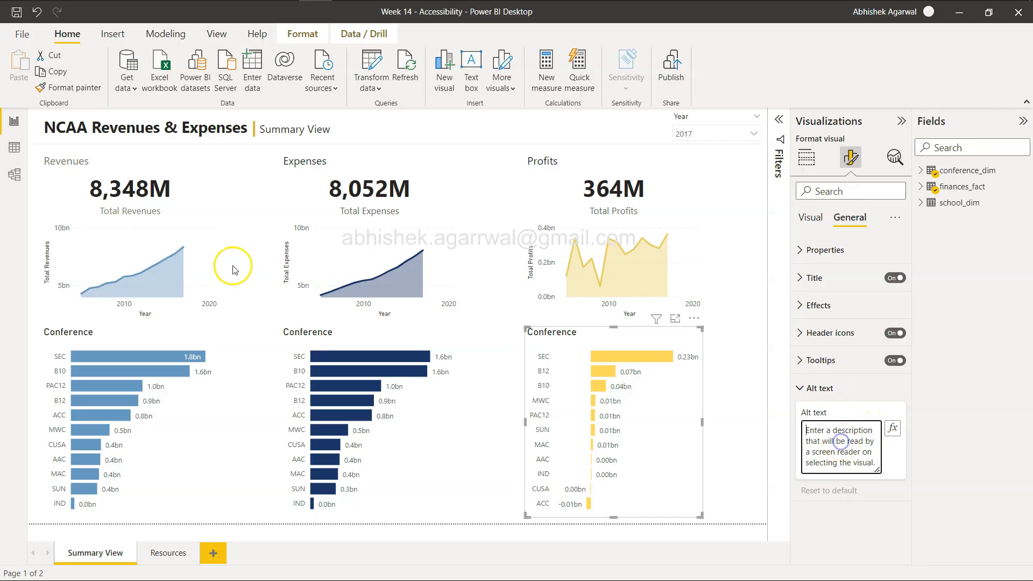
{"action": "left_click", "coordinate": [154, 182]}
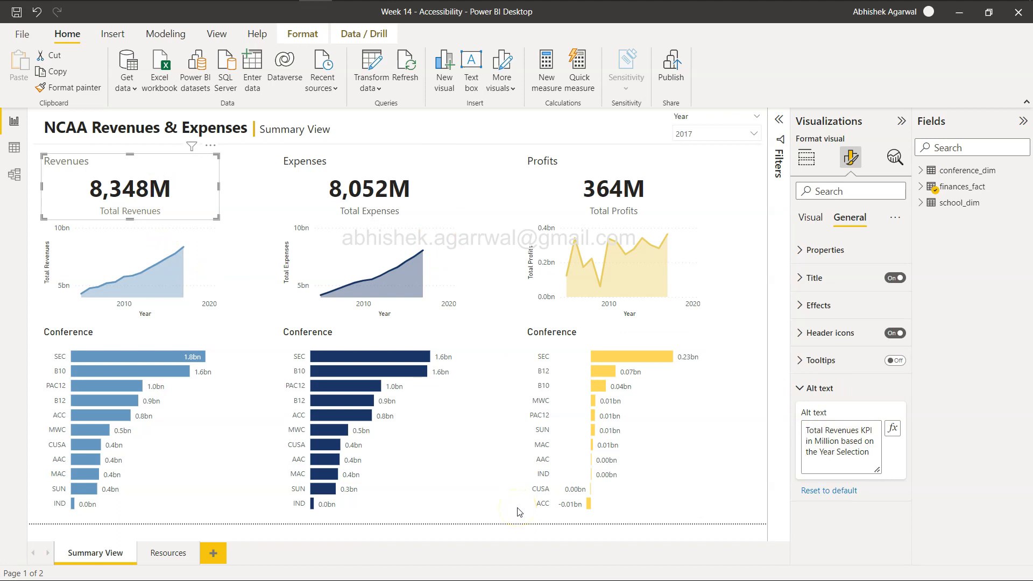
Step: Read the requirement on descriptive and hidden titles, then check the first year plotted in the Revenues area chart in Power BI Desktop
{"action": "key", "text": "alt+Tab"}
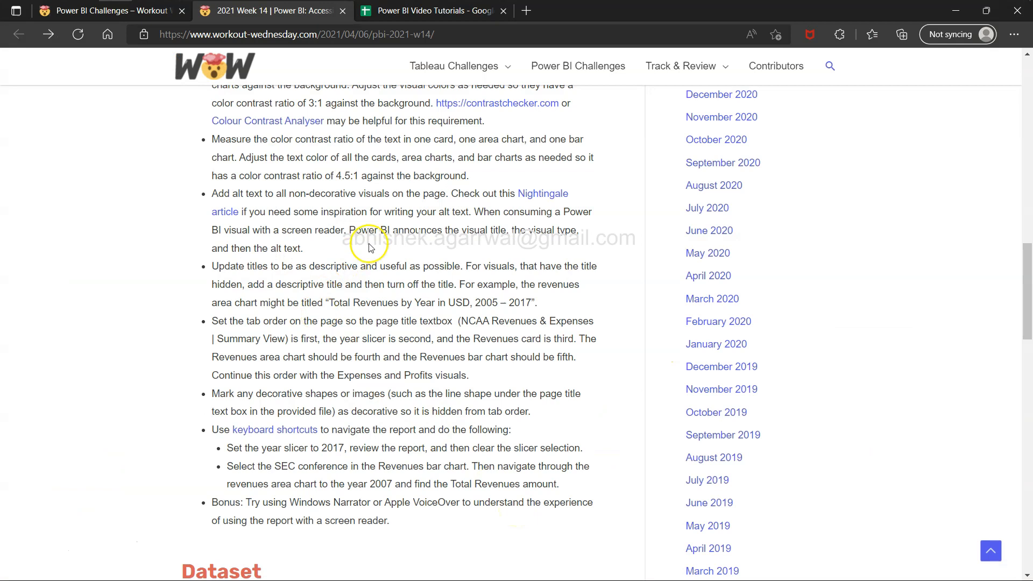
{"action": "left_click_drag", "start_coordinate": [385, 193], "coordinate": [567, 262]}
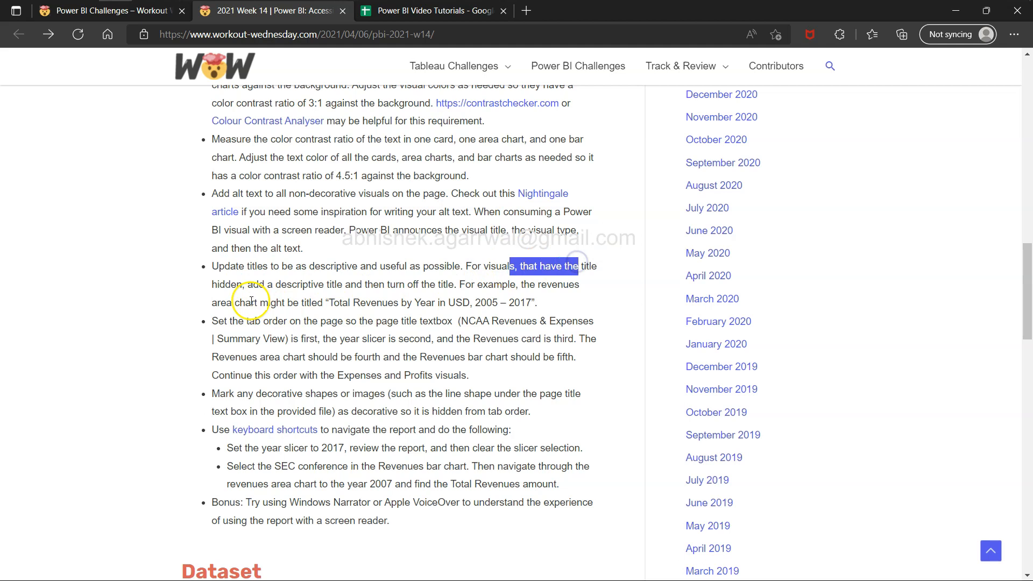
{"action": "left_click_drag", "start_coordinate": [246, 283], "coordinate": [450, 285]}
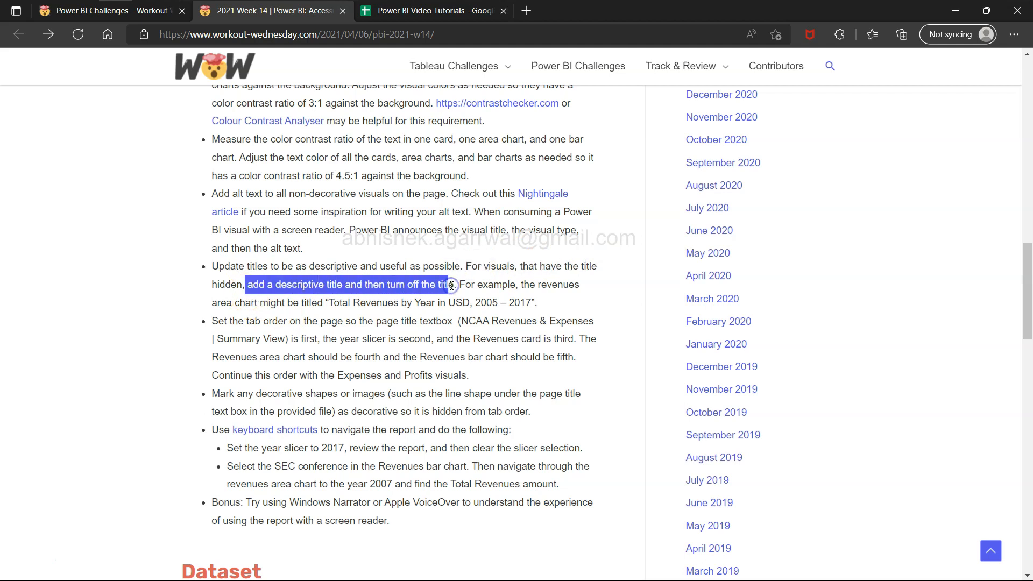
{"action": "key", "text": "alt+Tab"}
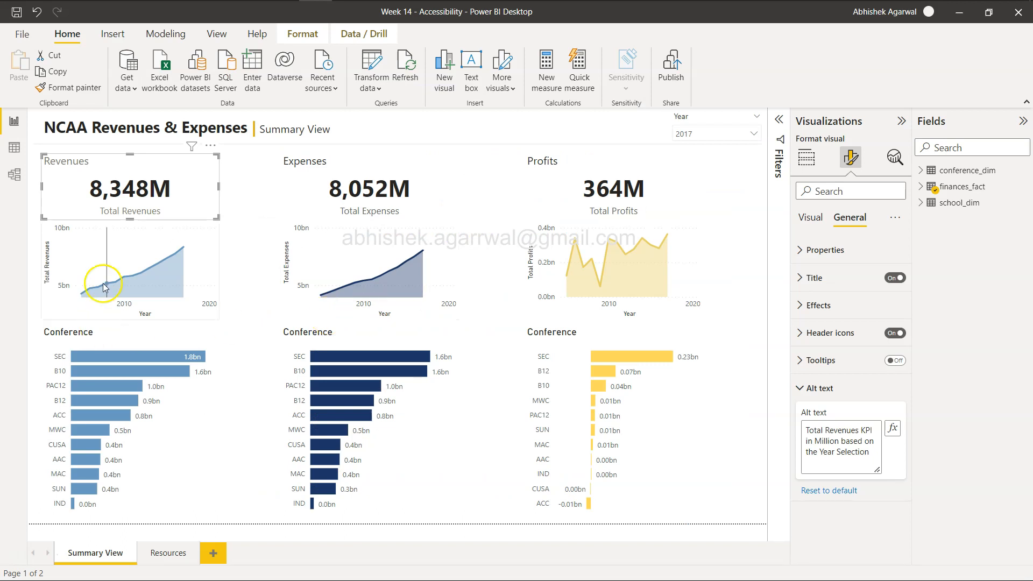
{"action": "mouse_move", "coordinate": [78, 234]}
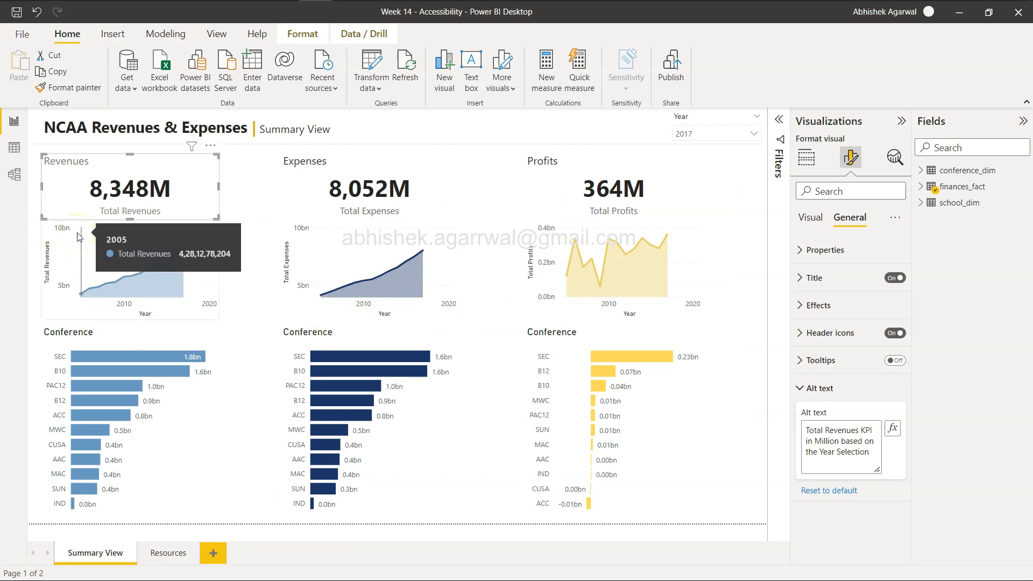
Step: Copy the example title "Total Revenues by Year in USD, 2005 – 2017" from the requirements page
{"action": "key", "text": "alt+Tab"}
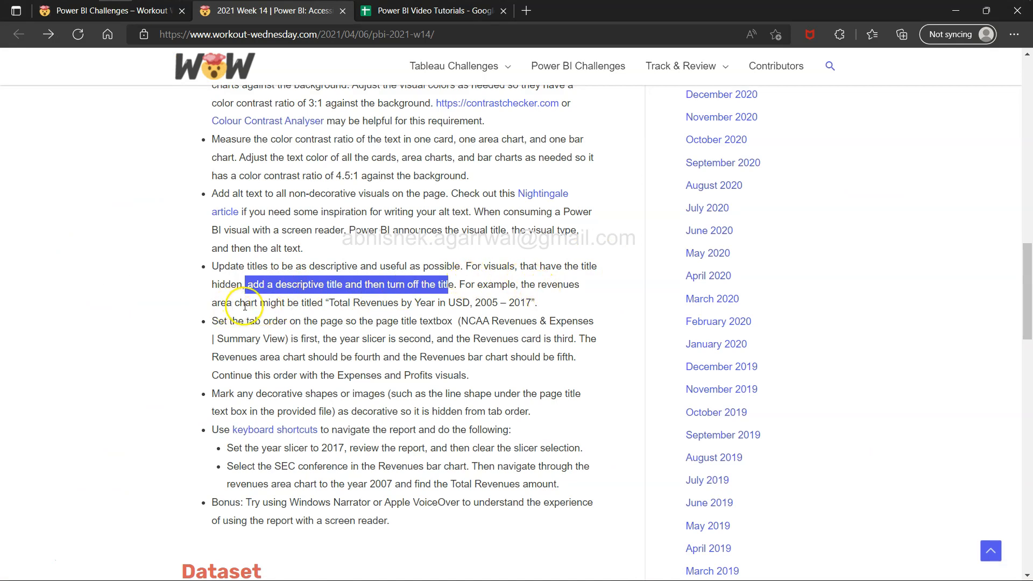
{"action": "left_click_drag", "start_coordinate": [328, 303], "coordinate": [532, 302]}
{"action": "key", "text": "ctrl+c"}
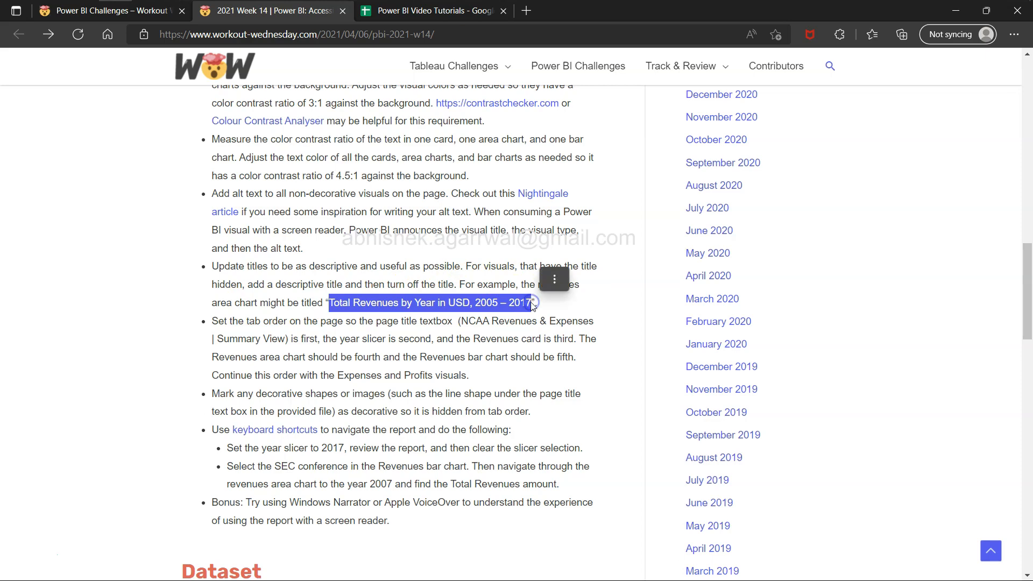
{"action": "left_click", "coordinate": [464, 340]}
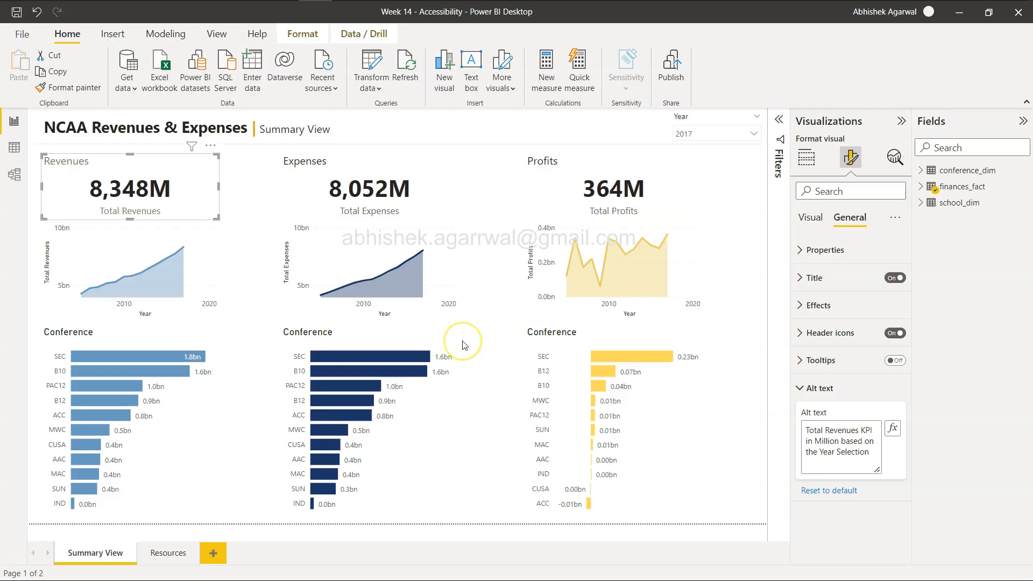
Step: In Power BI Desktop, title the Revenues area chart "Total Revenues by Year in USD, 2005 – 2017" and turn its title display off
{"action": "left_click", "coordinate": [212, 276]}
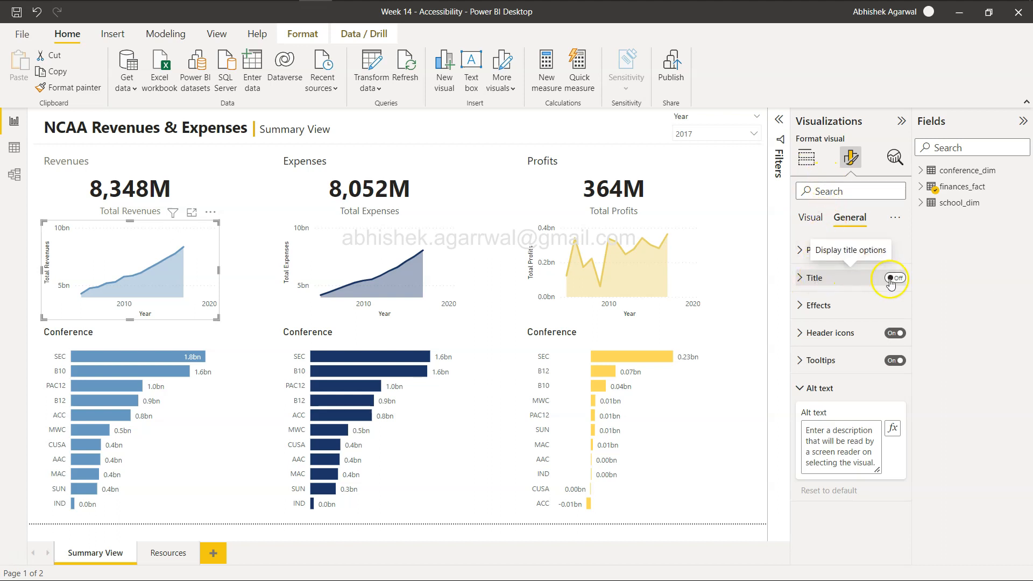
{"action": "left_click", "coordinate": [892, 278]}
{"action": "left_click", "coordinate": [840, 279]}
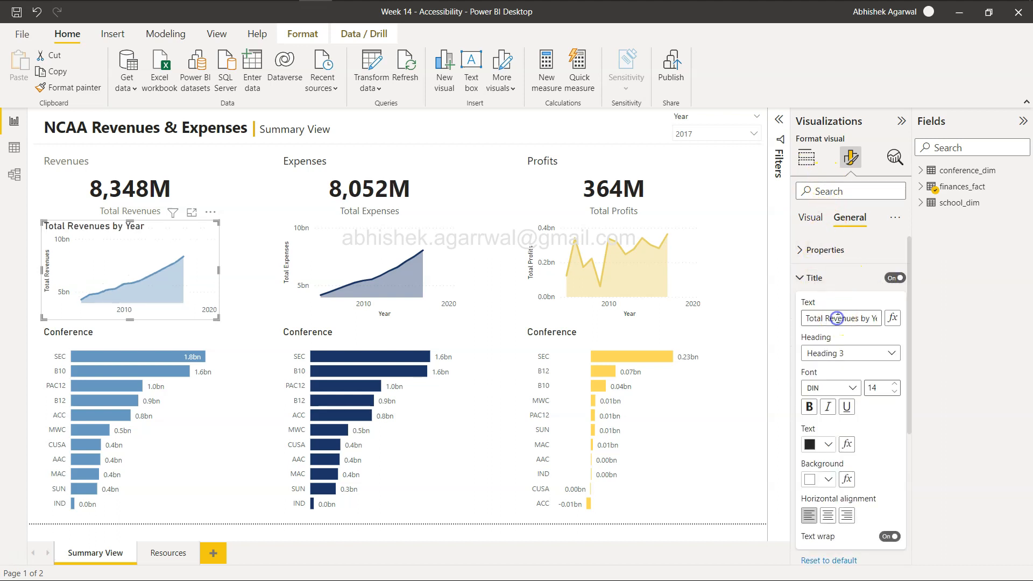
{"action": "triple_click", "coordinate": [836, 318]}
{"action": "key", "text": "ctrl+v"}
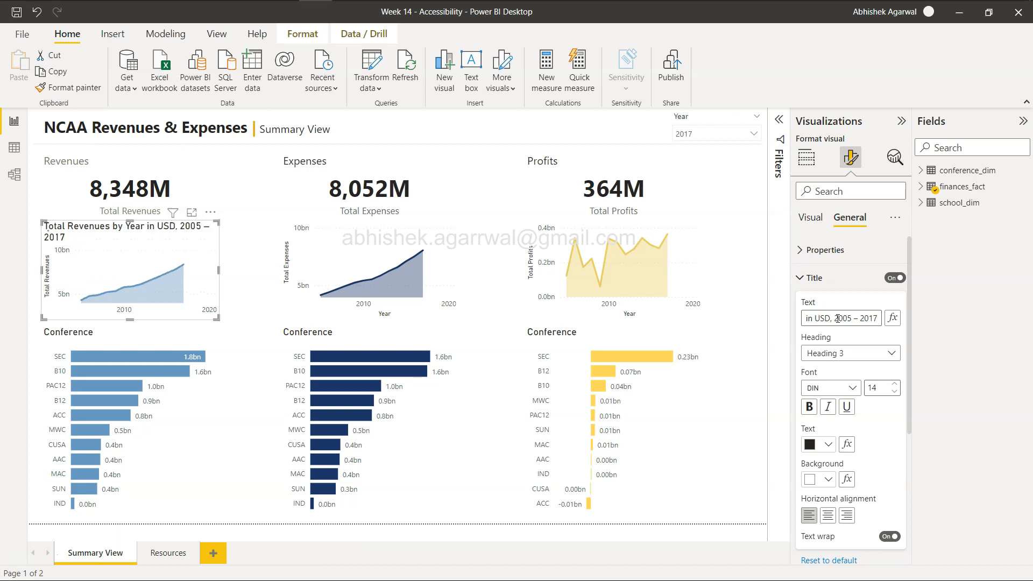
{"action": "left_click", "coordinate": [878, 306]}
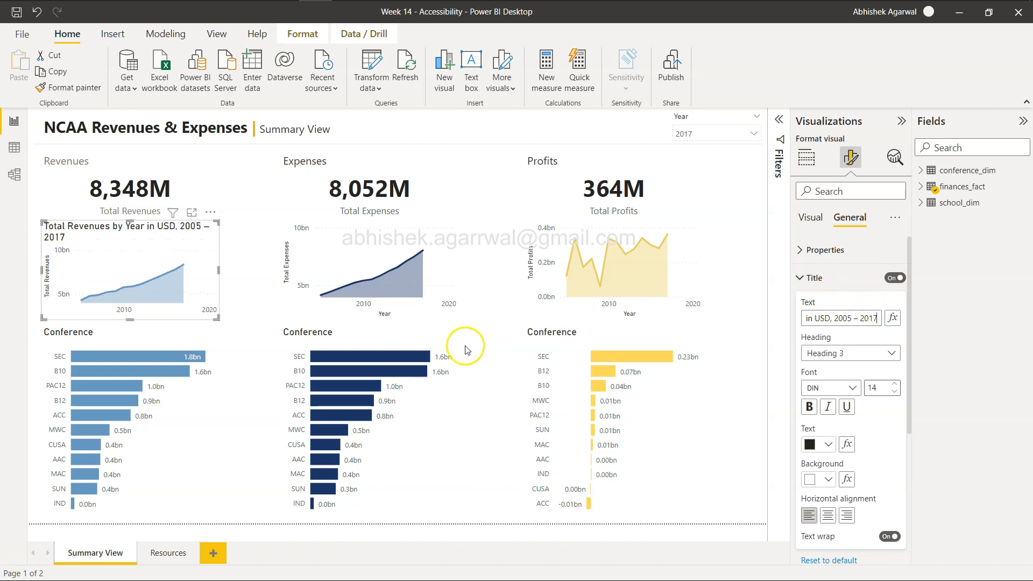
{"action": "left_click", "coordinate": [889, 279]}
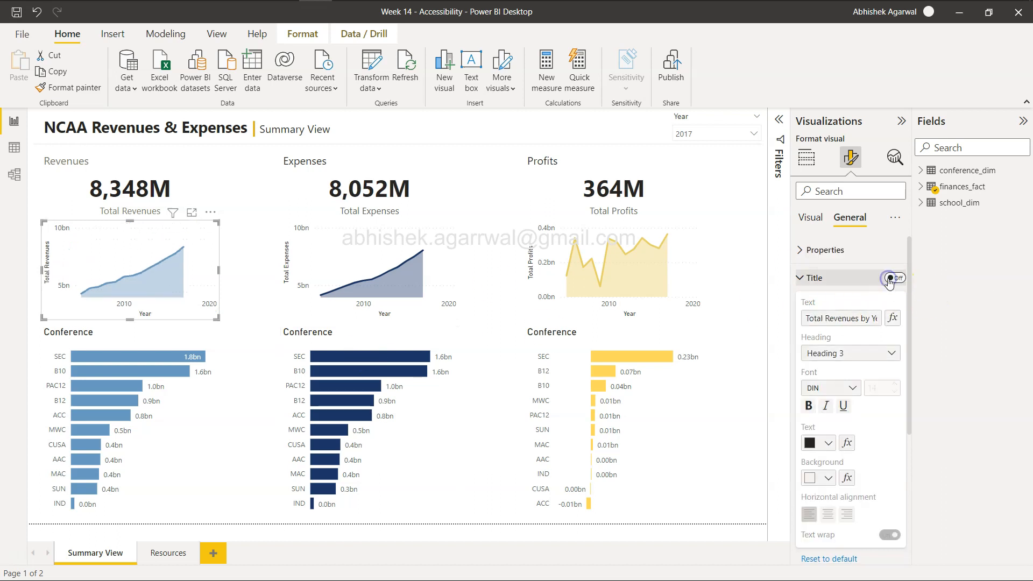
{"action": "mouse_move", "coordinate": [123, 244]}
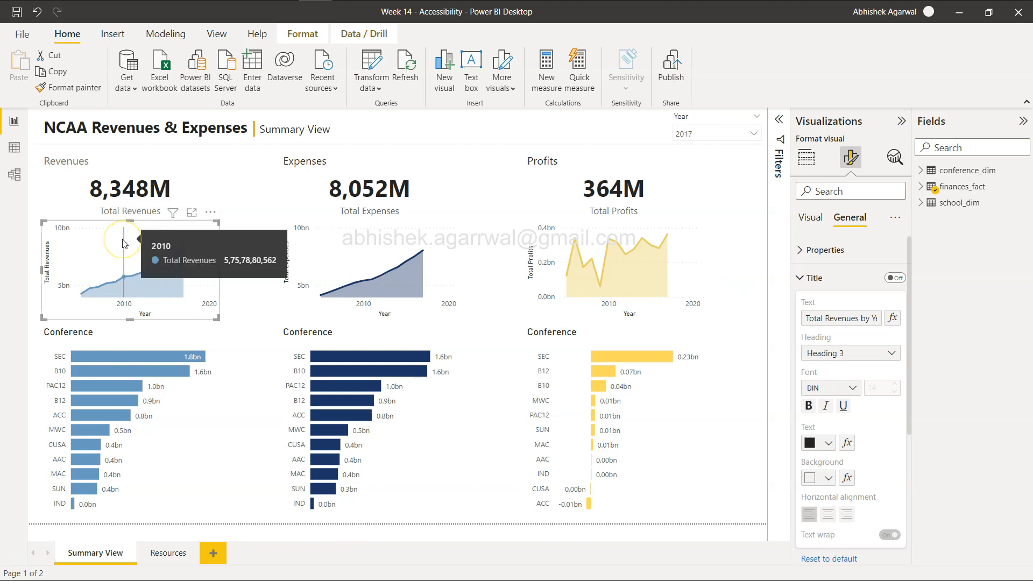
{"action": "left_click", "coordinate": [835, 325]}
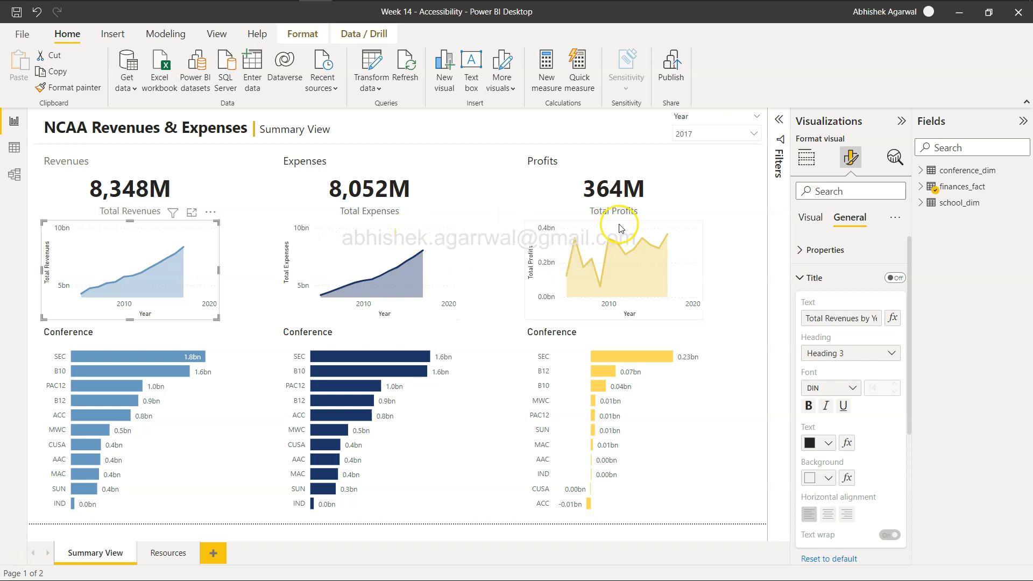
Step: Review the titles of the Revenues, Expenses and Profits cards and the Revenues bar chart, and return to the requirements page
{"action": "left_click", "coordinate": [92, 169]}
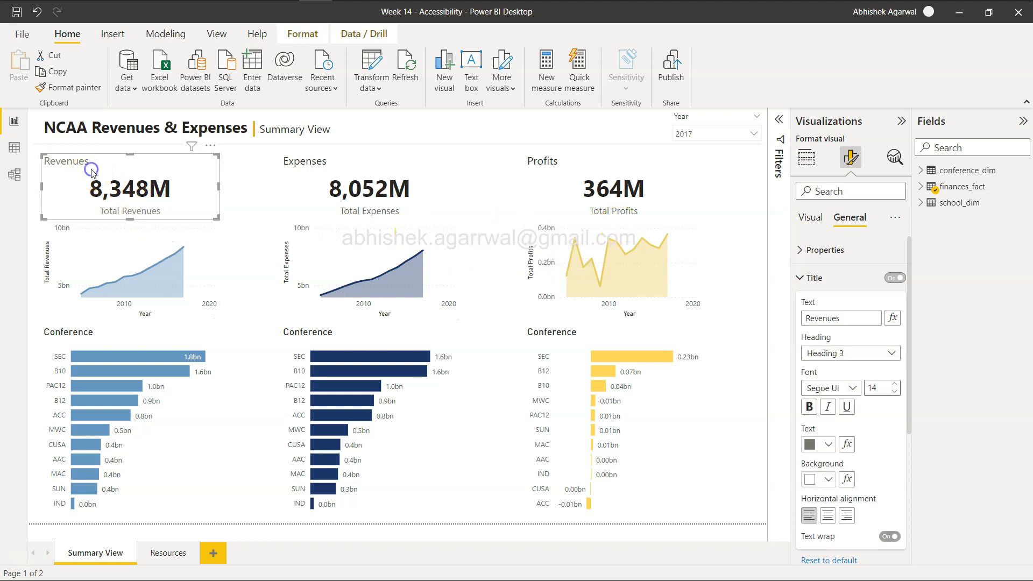
{"action": "left_click", "coordinate": [325, 169]}
{"action": "left_click", "coordinate": [564, 172]}
{"action": "left_click", "coordinate": [155, 343]}
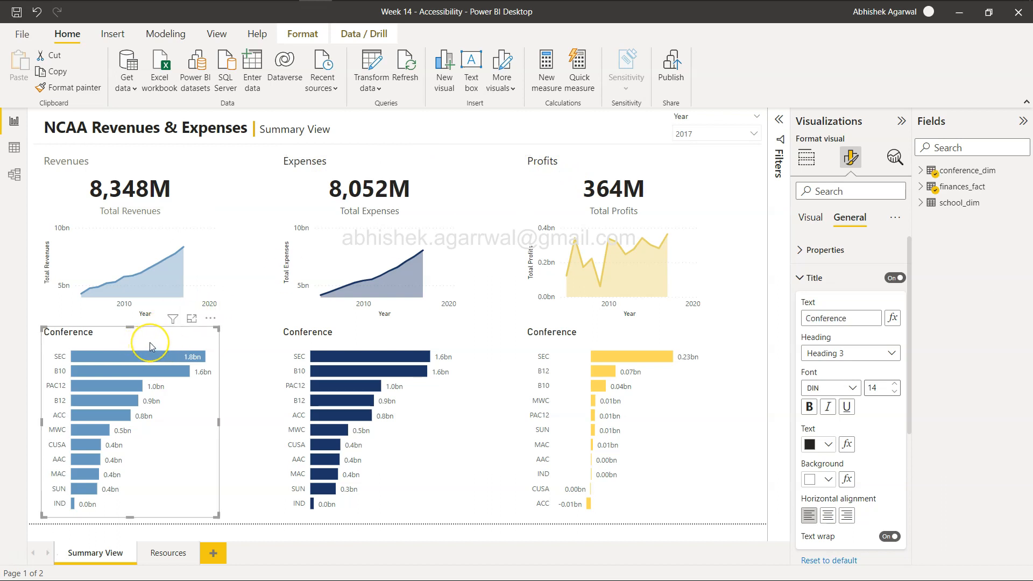
{"action": "key", "text": "alt+Tab"}
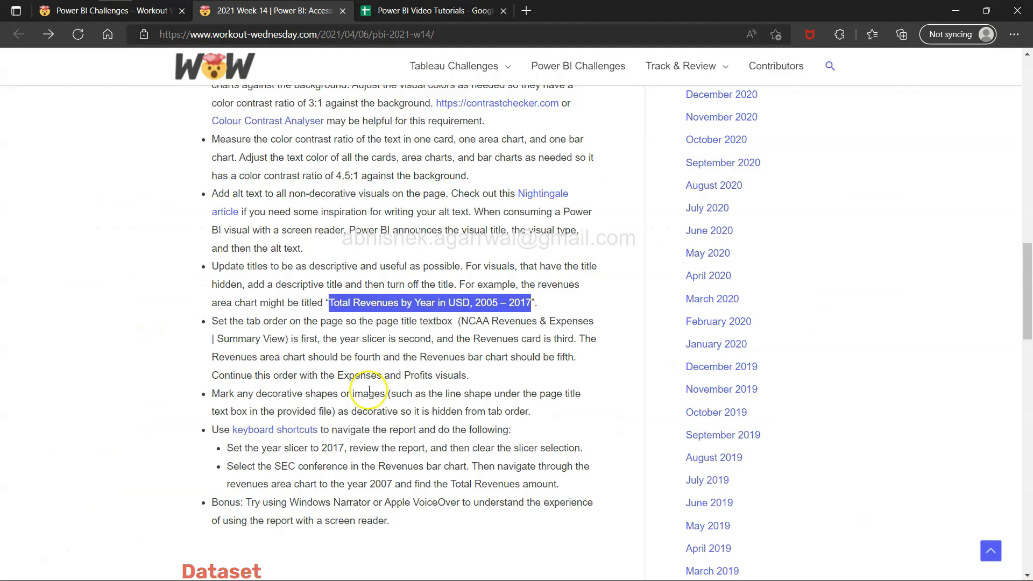
Step: Read the remaining requirements and check the Conference titles of the Revenues, Expenses and Profits bar charts in Power BI Desktop
{"action": "scroll", "coordinate": [369, 389], "scroll_direction": "up", "scroll_amount": 4}
{"action": "scroll", "coordinate": [369, 389], "scroll_direction": "down", "scroll_amount": 5}
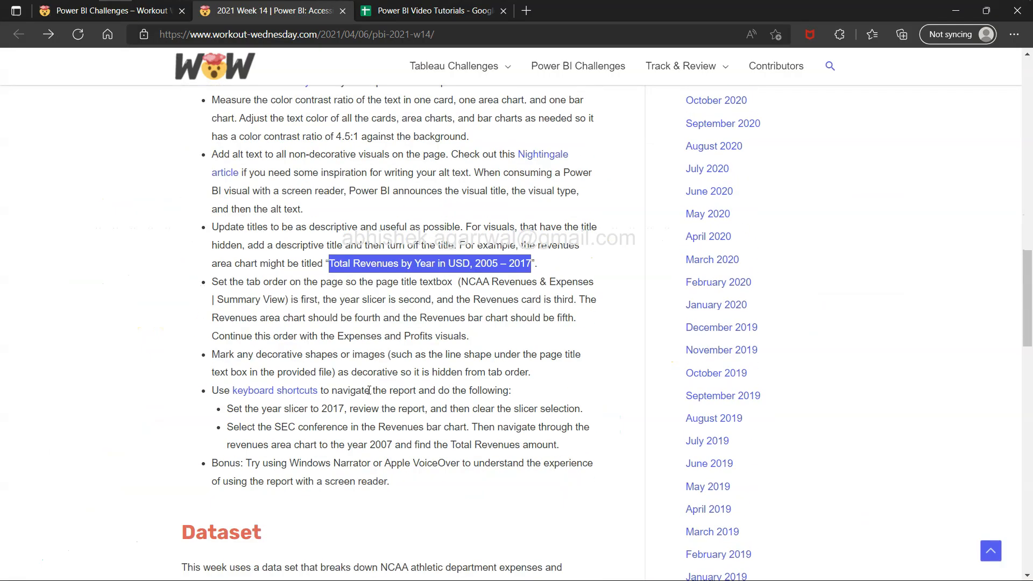
{"action": "key", "text": "alt+Tab"}
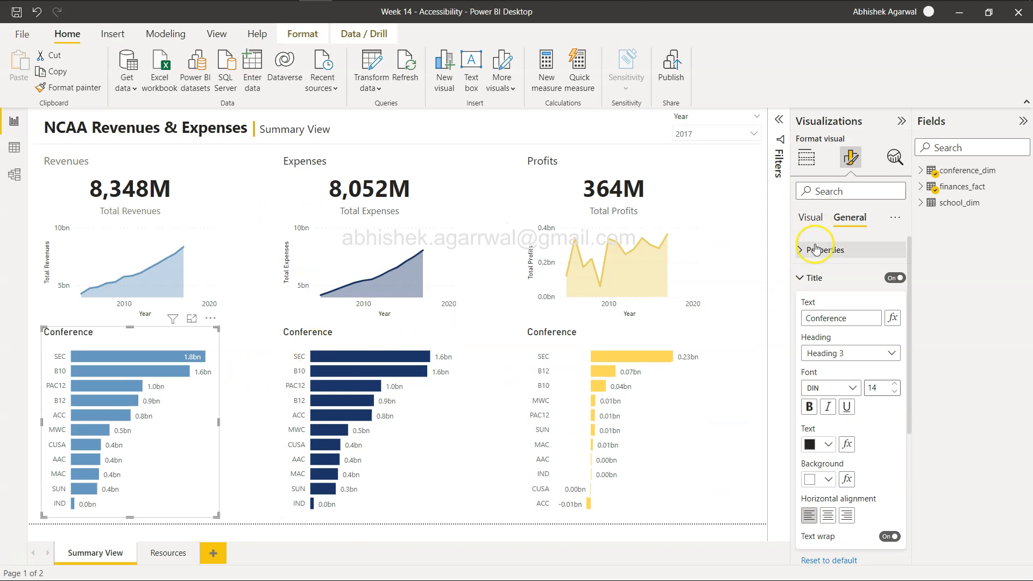
{"action": "left_click", "coordinate": [852, 319]}
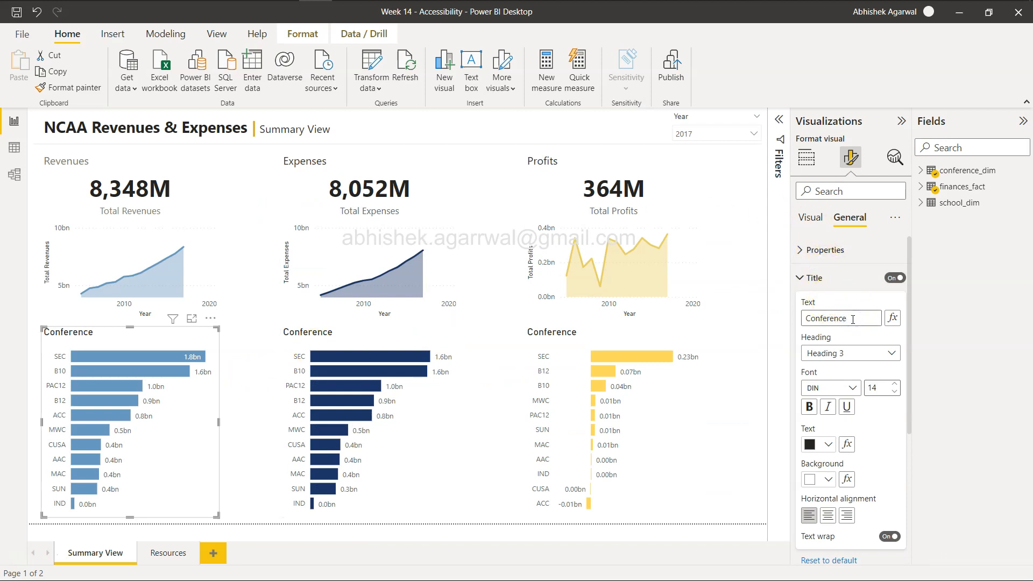
{"action": "key", "text": "alt+Tab"}
{"action": "key", "text": "alt+Tab"}
{"action": "key", "text": "alt+Tab"}
{"action": "key", "text": "alt+Tab"}
{"action": "left_click", "coordinate": [824, 326]}
{"action": "left_click", "coordinate": [328, 334]}
{"action": "left_click", "coordinate": [560, 337]}
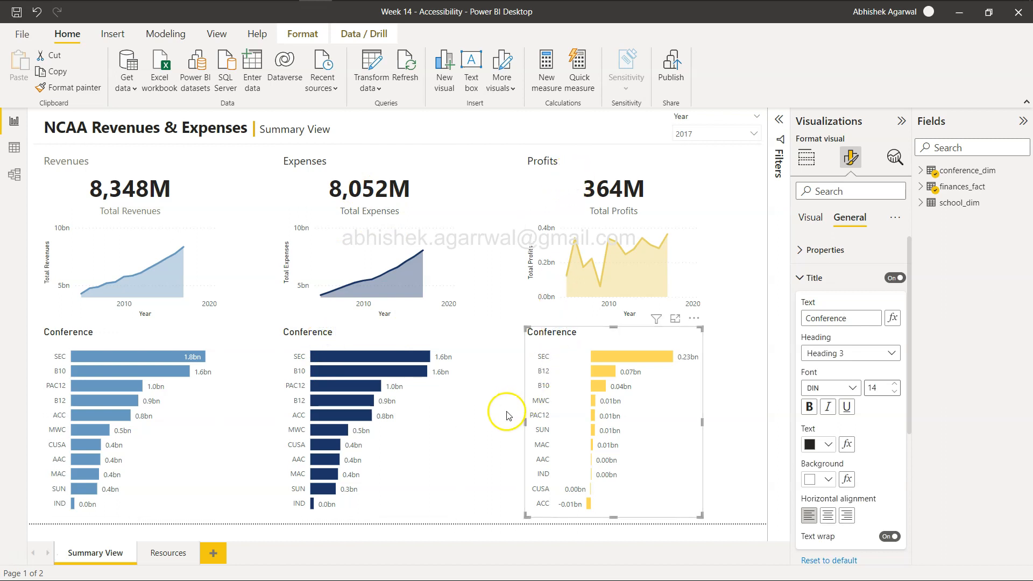
{"action": "left_click", "coordinate": [471, 416]}
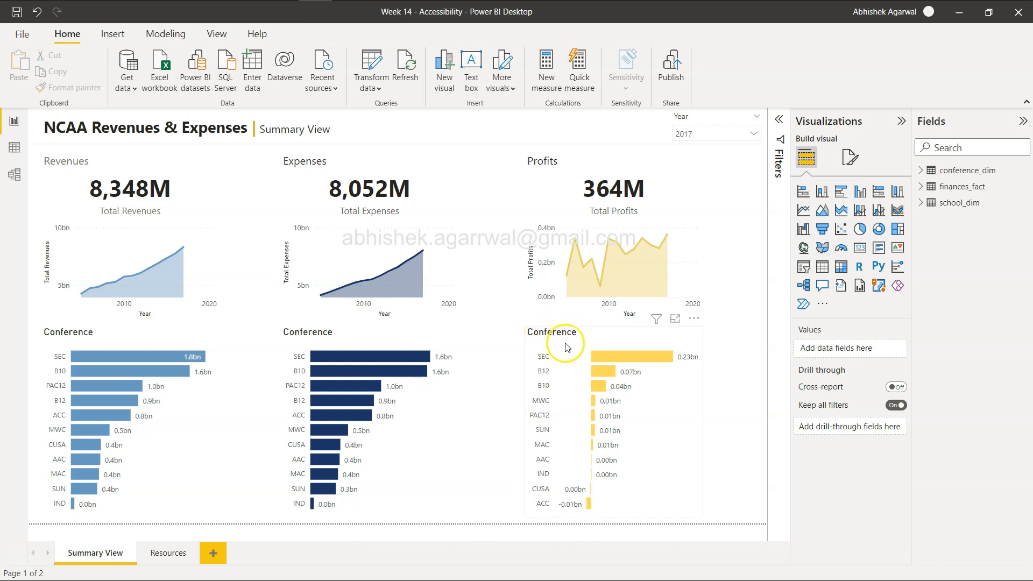
{"action": "key", "text": "alt+Tab"}
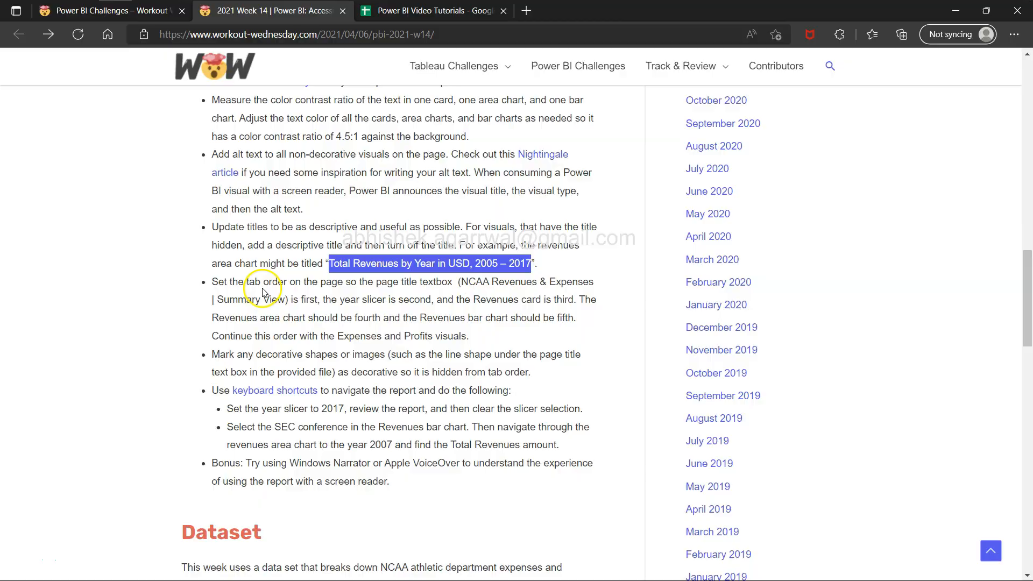
{"action": "key", "text": "alt+Tab"}
Step: Change the Profits bar chart's title to "Profit by Conference"
{"action": "left_click", "coordinate": [667, 405]}
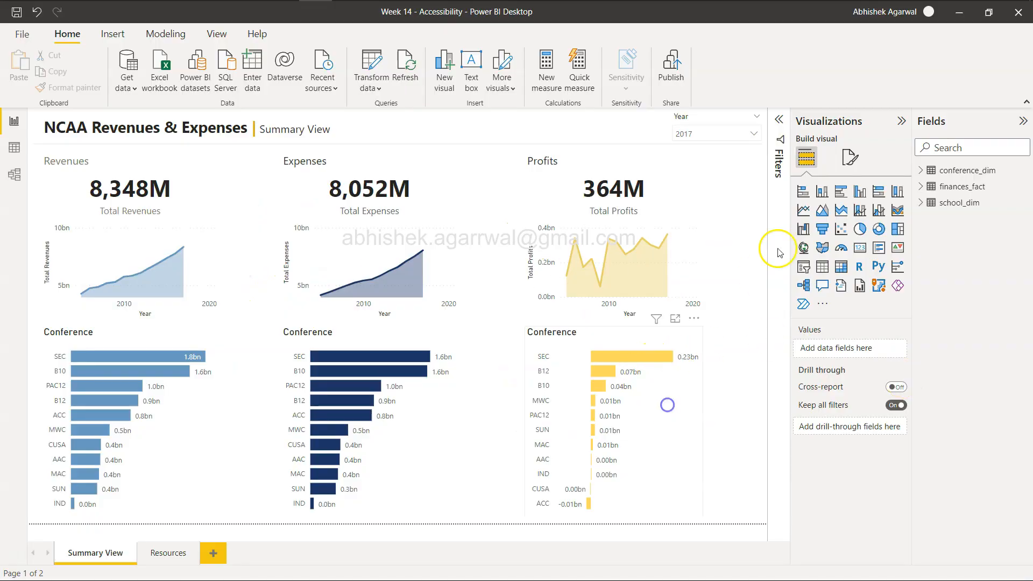
{"action": "left_click", "coordinate": [849, 157]}
{"action": "left_click", "coordinate": [849, 217]}
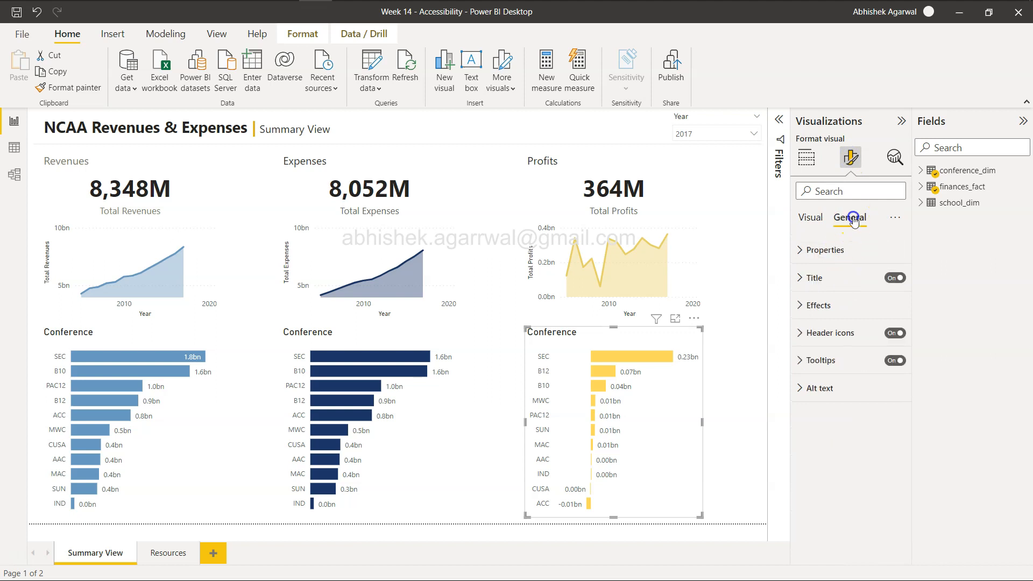
{"action": "left_click", "coordinate": [816, 277]}
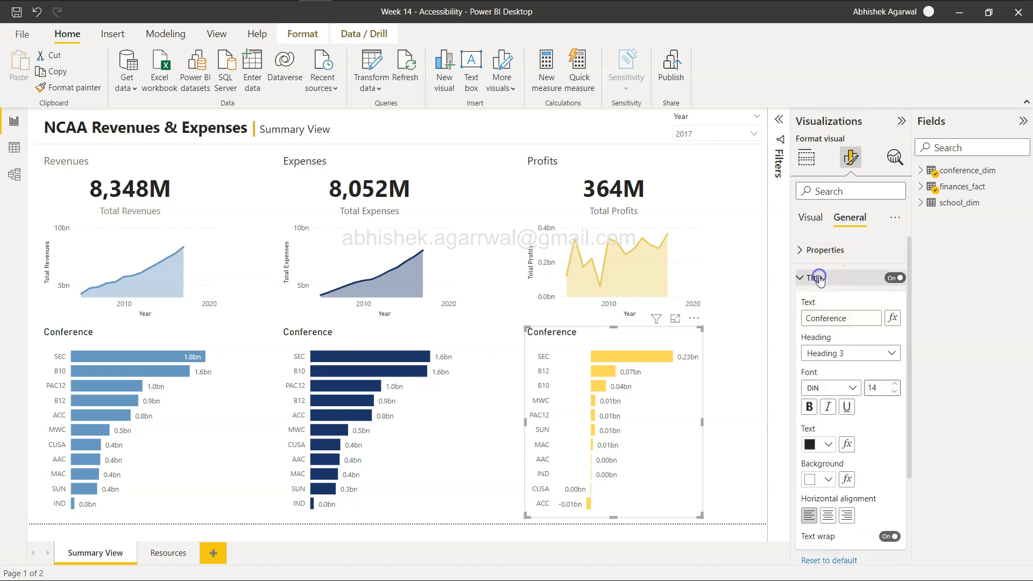
{"action": "double_click", "coordinate": [832, 320]}
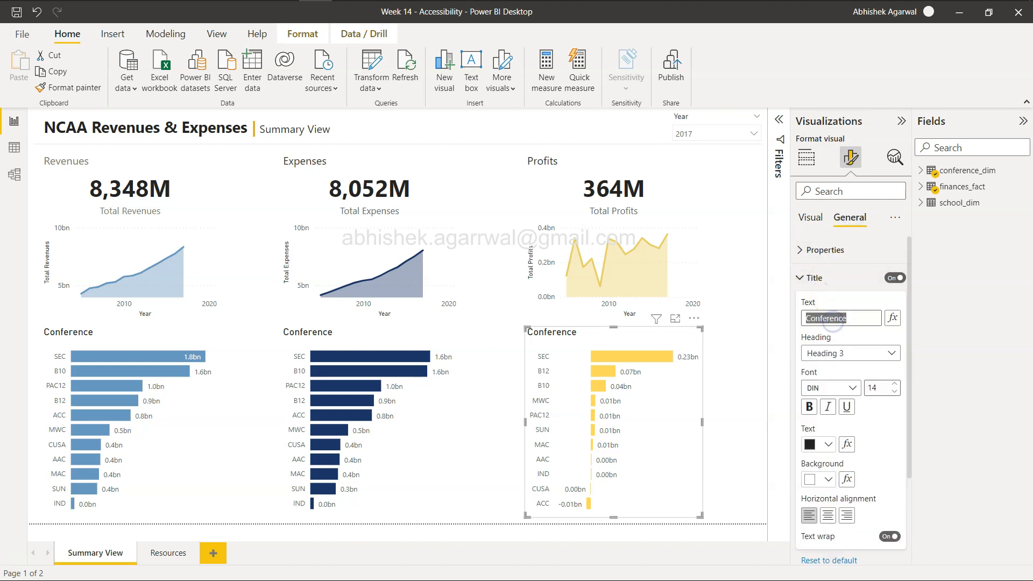
{"action": "left_click", "coordinate": [805, 317]}
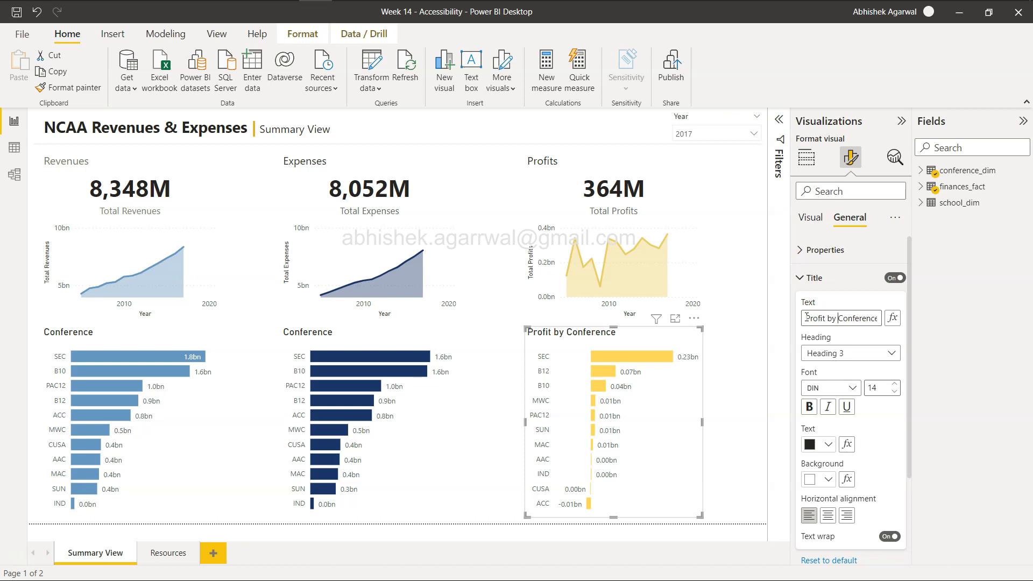
Step: On the requirements page, read the required tab order for the page title text box, year slicer, and Revenues, Expenses and Profits visuals
{"action": "key", "text": "alt+Tab"}
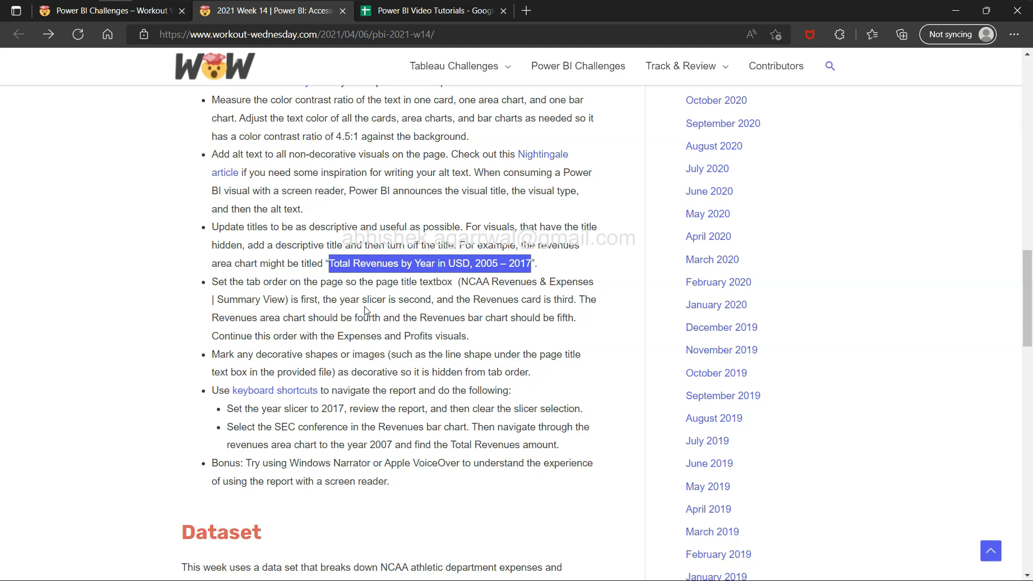
{"action": "left_click", "coordinate": [237, 287]}
{"action": "left_click_drag", "start_coordinate": [237, 287], "coordinate": [438, 295]}
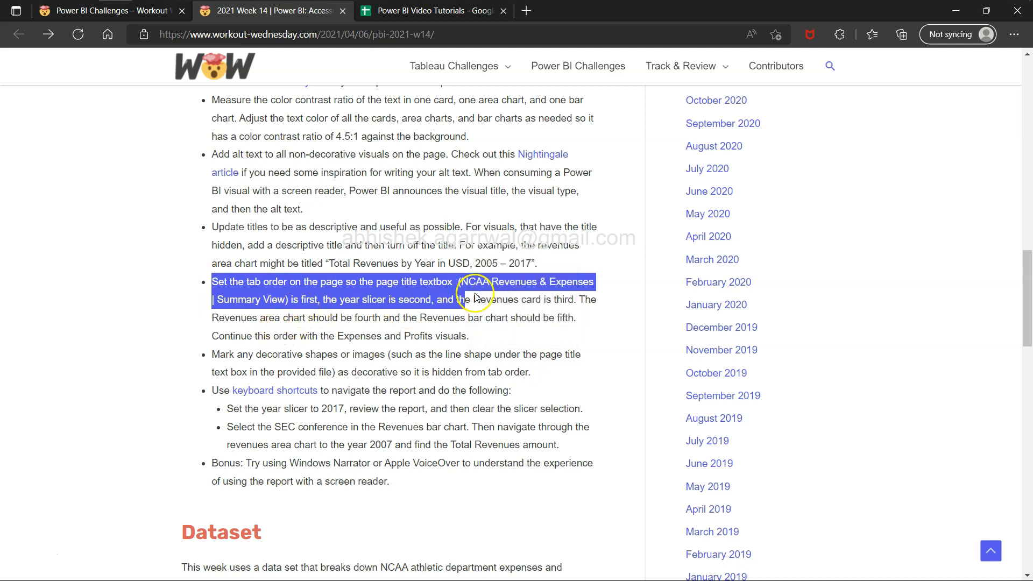
{"action": "left_click", "coordinate": [362, 309]}
{"action": "left_click_drag", "start_coordinate": [326, 300], "coordinate": [416, 303]}
{"action": "left_click_drag", "start_coordinate": [502, 299], "coordinate": [553, 303]}
{"action": "left_click_drag", "start_coordinate": [274, 318], "coordinate": [529, 327]}
{"action": "left_click_drag", "start_coordinate": [247, 337], "coordinate": [469, 342]}
Step: In Power BI Desktop, show the Selection pane and move the page title text box to the top of the layer order
{"action": "key", "text": "alt+Tab"}
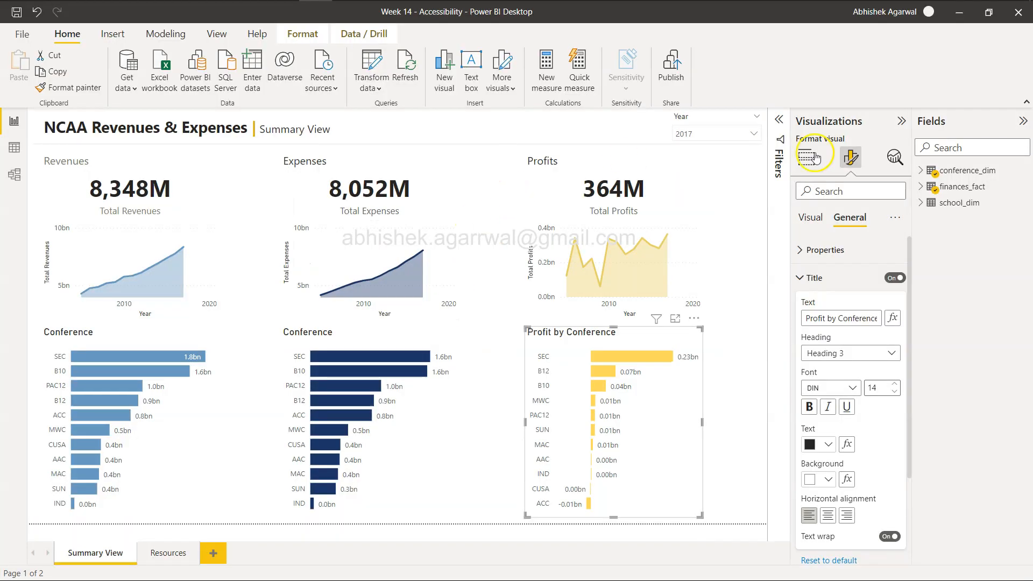
{"action": "left_click", "coordinate": [902, 124]}
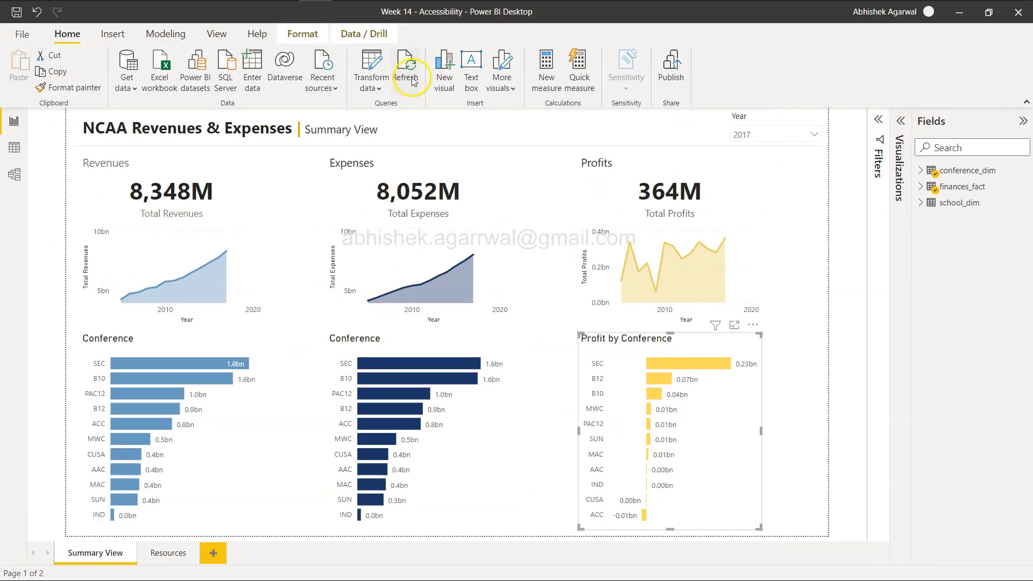
{"action": "left_click", "coordinate": [216, 33]}
{"action": "left_click", "coordinate": [586, 73]}
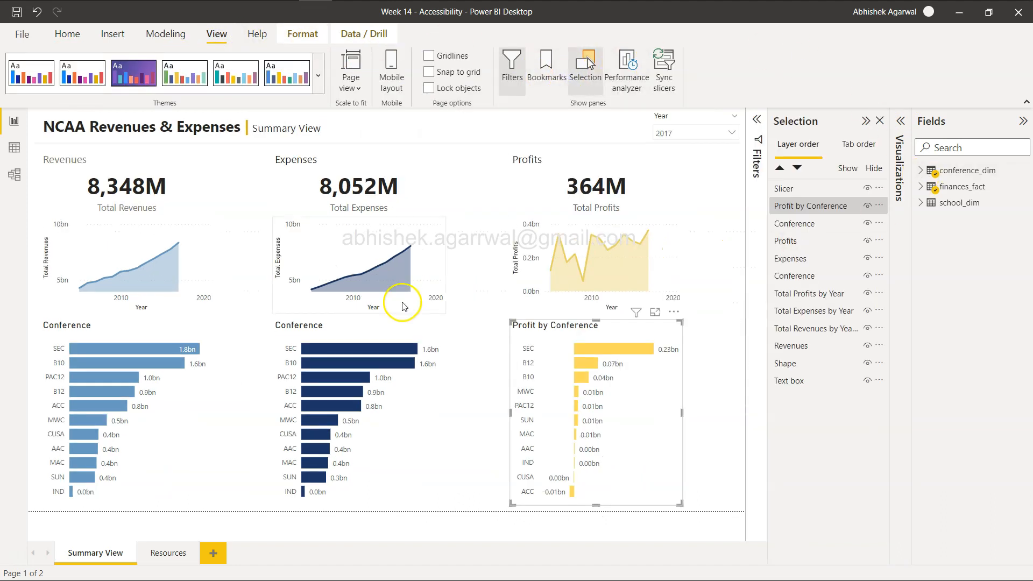
{"action": "left_click", "coordinate": [365, 125]}
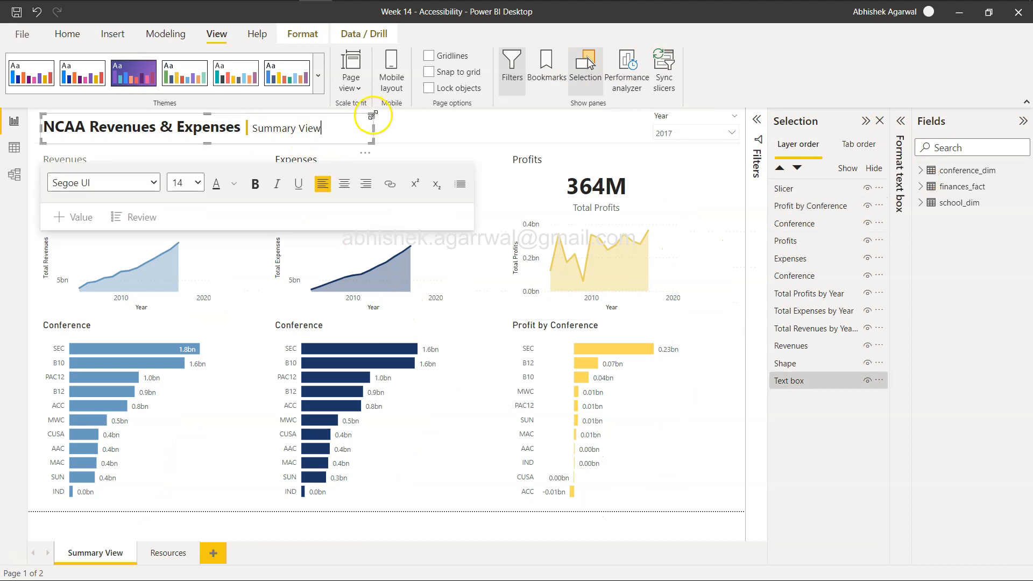
{"action": "left_click", "coordinate": [783, 383]}
{"action": "left_click_drag", "start_coordinate": [783, 385], "coordinate": [785, 189]}
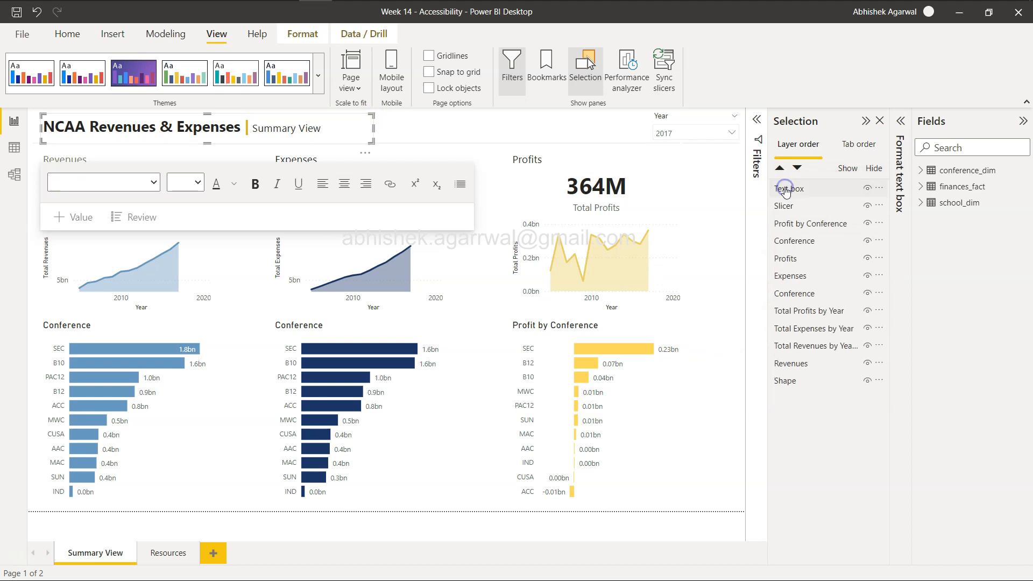
Step: Move the Revenues card and area chart directly below the slicer in the layer order, and the Revenues bar chart directly below Profit by Conference
{"action": "left_click", "coordinate": [789, 206]}
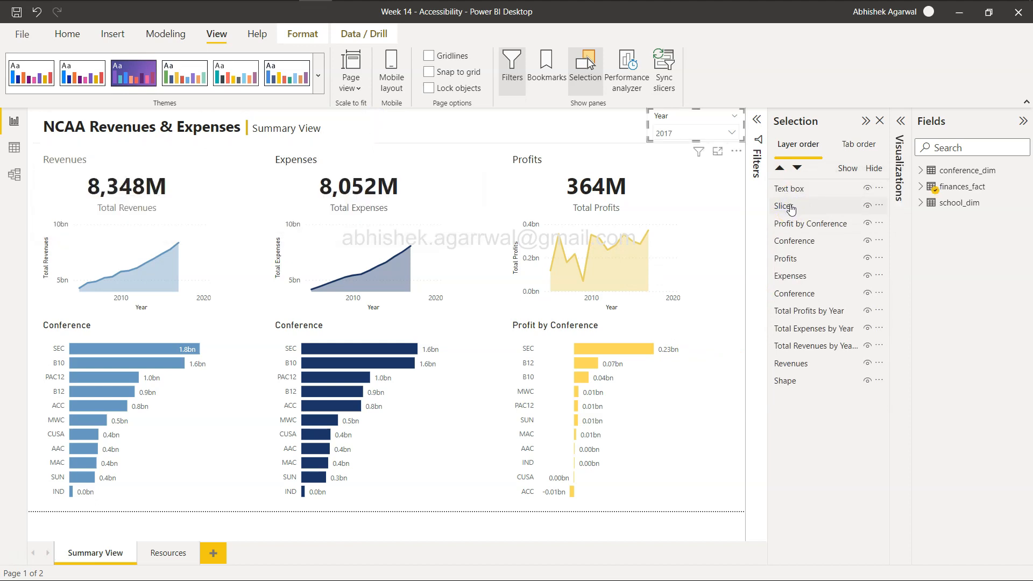
{"action": "left_click_drag", "start_coordinate": [798, 366], "coordinate": [810, 226]}
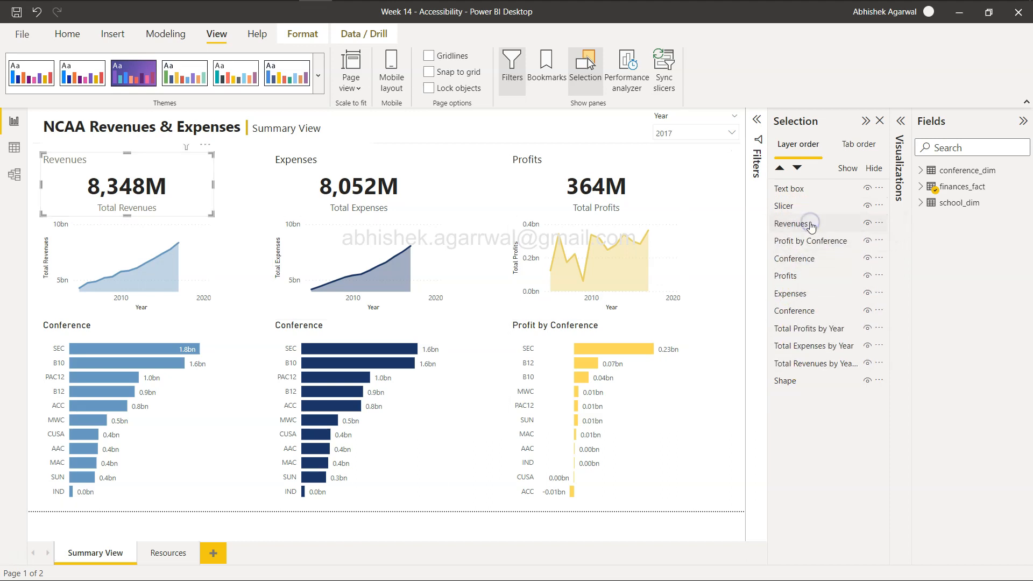
{"action": "mouse_move", "coordinate": [95, 290]}
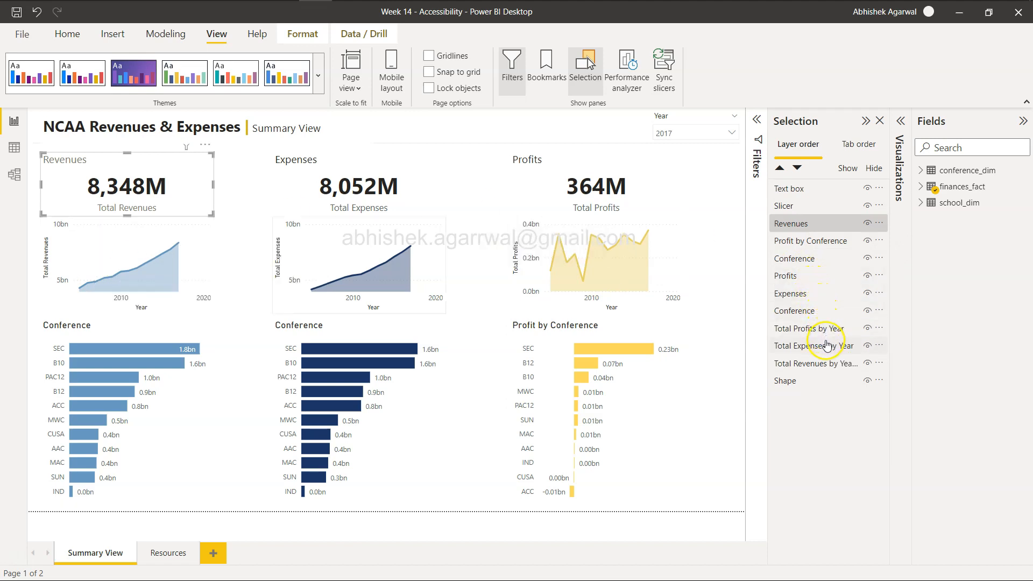
{"action": "left_click_drag", "start_coordinate": [820, 364], "coordinate": [818, 241]}
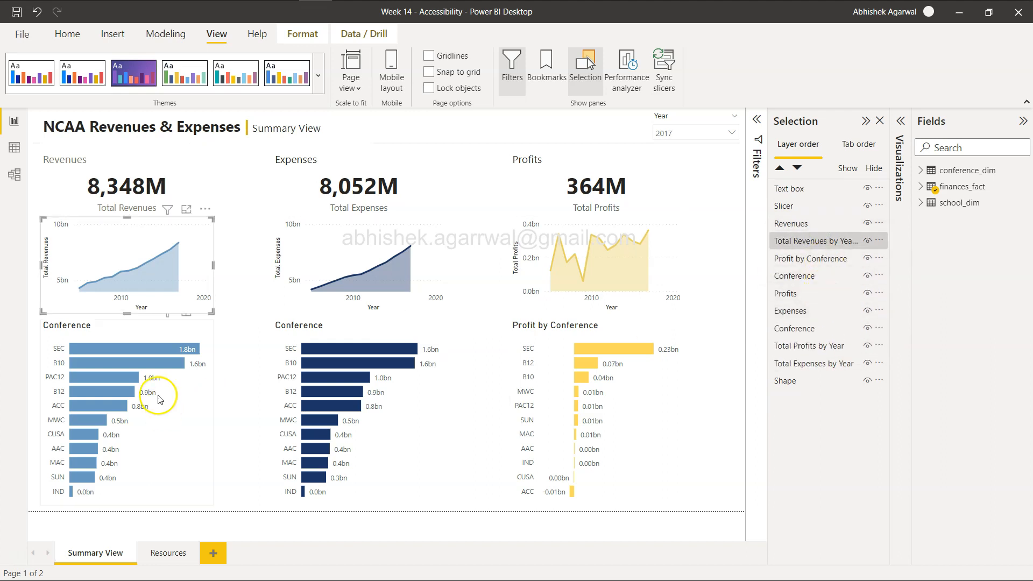
{"action": "left_click", "coordinate": [810, 330]}
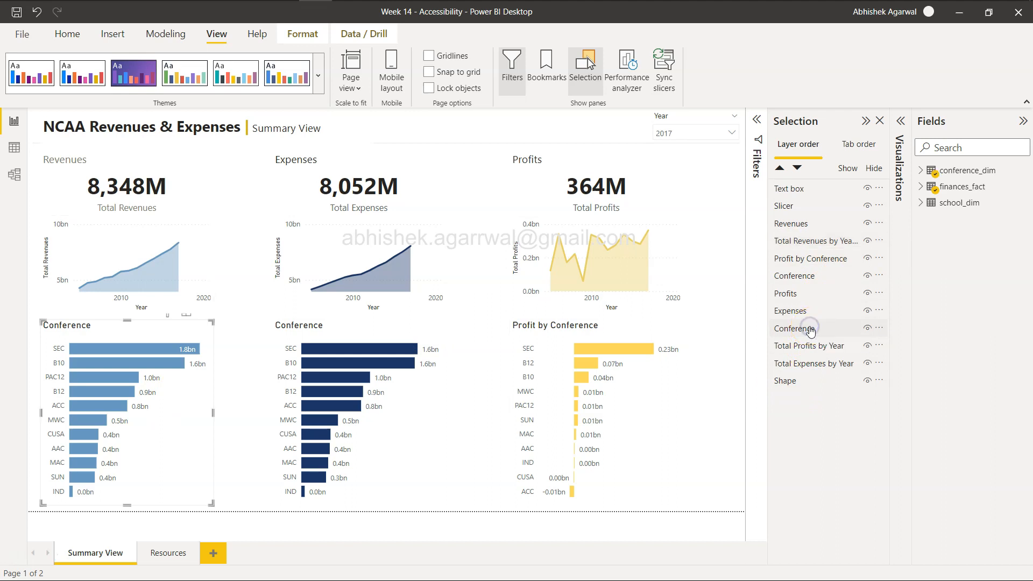
{"action": "left_click_drag", "start_coordinate": [810, 331], "coordinate": [812, 276]}
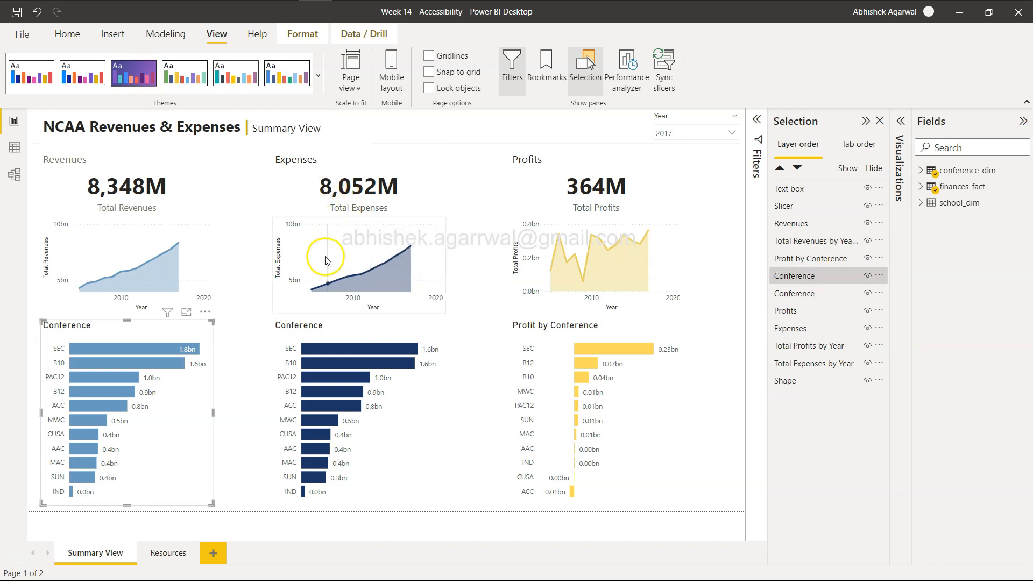
{"action": "mouse_move", "coordinate": [326, 261]}
{"action": "mouse_move", "coordinate": [346, 377]}
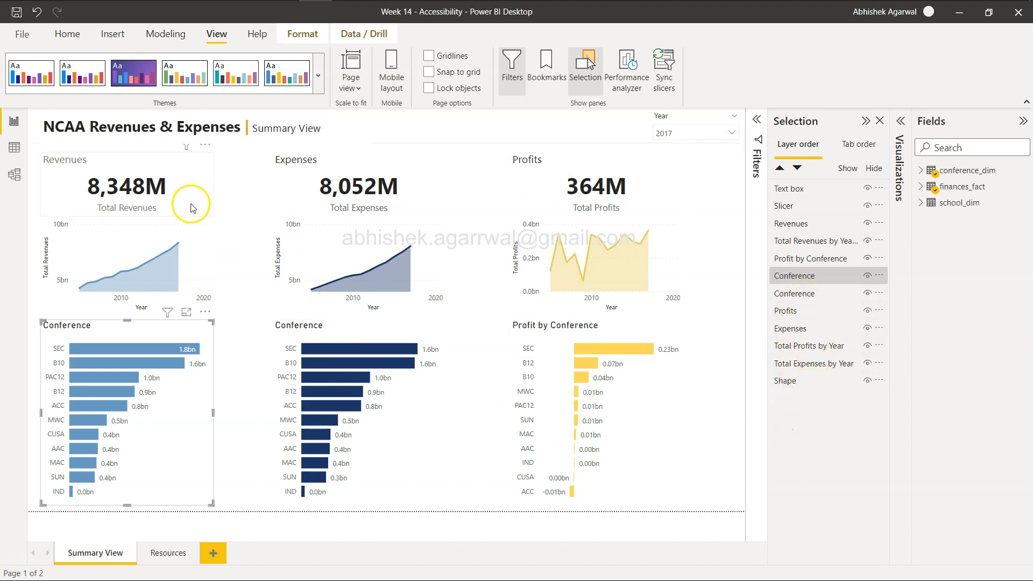
Step: Test the page's keyboard focus sequence starting from the page title text box, and display the numbered tab order list
{"action": "left_click", "coordinate": [271, 116]}
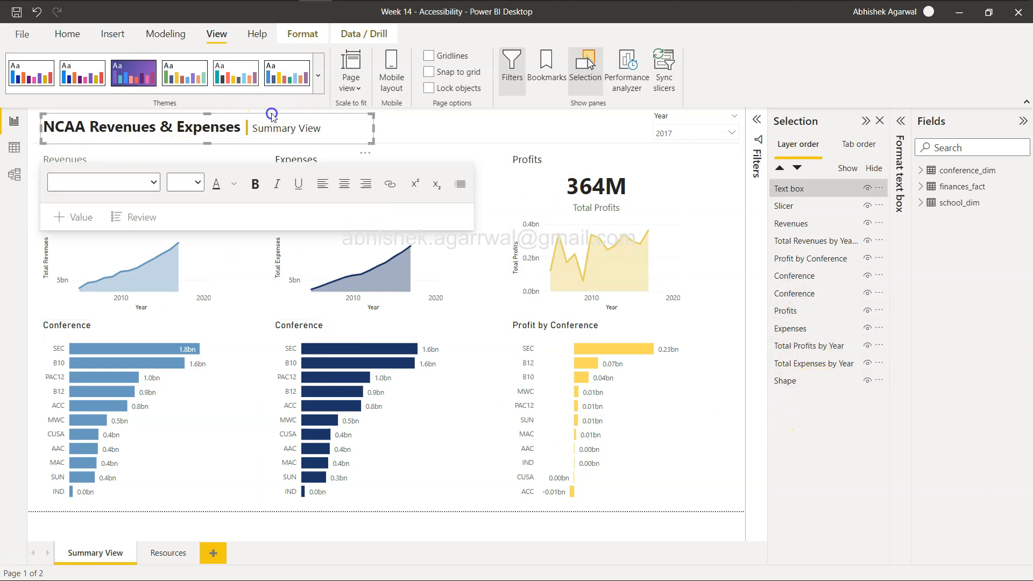
{"action": "key", "text": "Tab"}
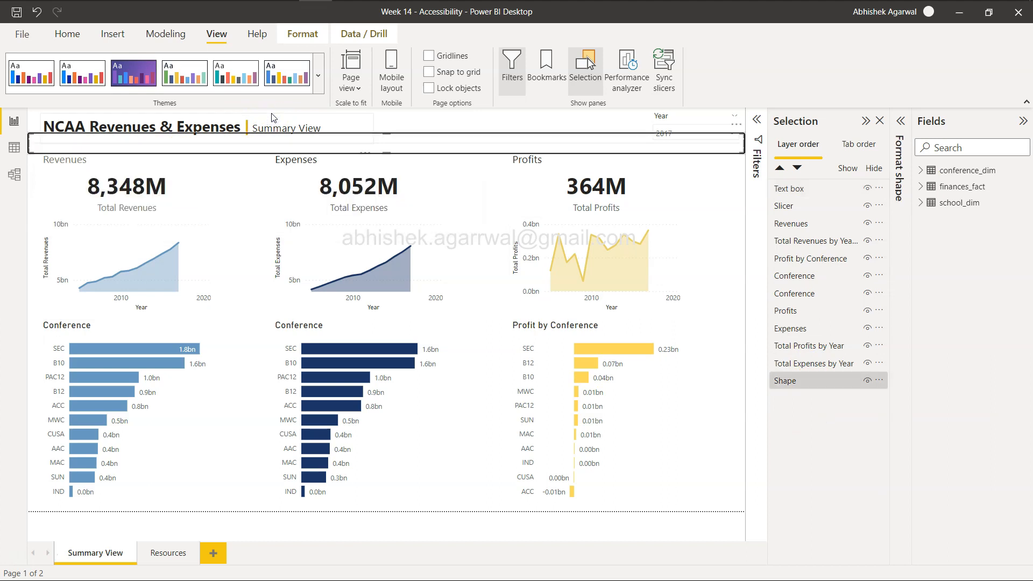
{"action": "key", "text": "Tab"}
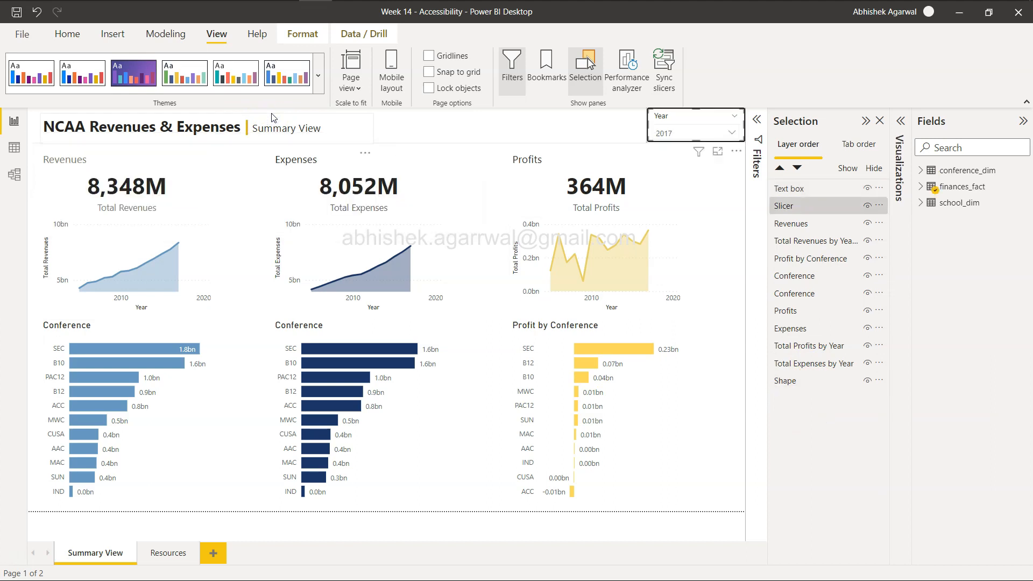
{"action": "left_click", "coordinate": [166, 115]}
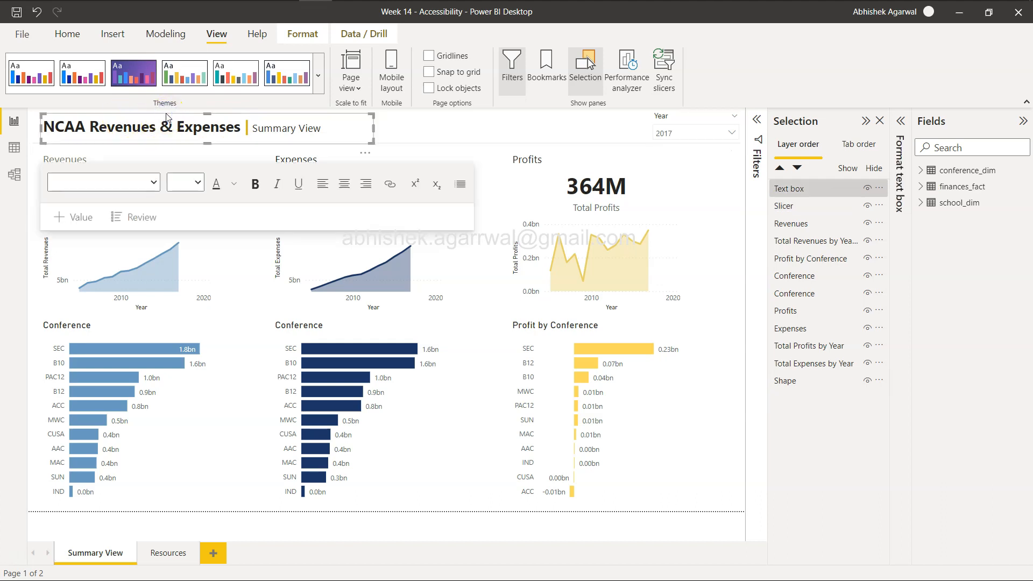
{"action": "key", "text": "Tab"}
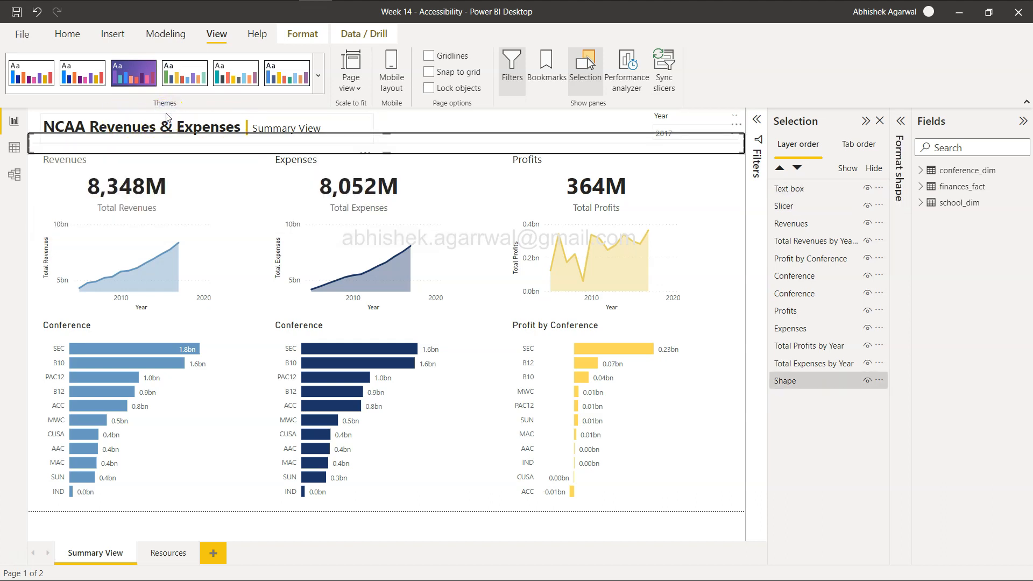
{"action": "key", "text": "Tab"}
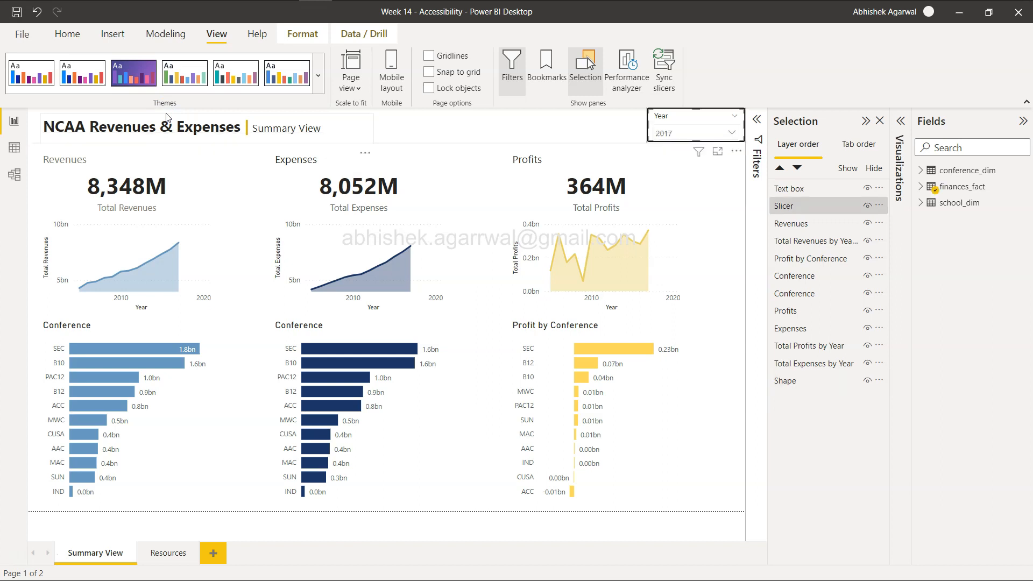
{"action": "key", "text": "Tab"}
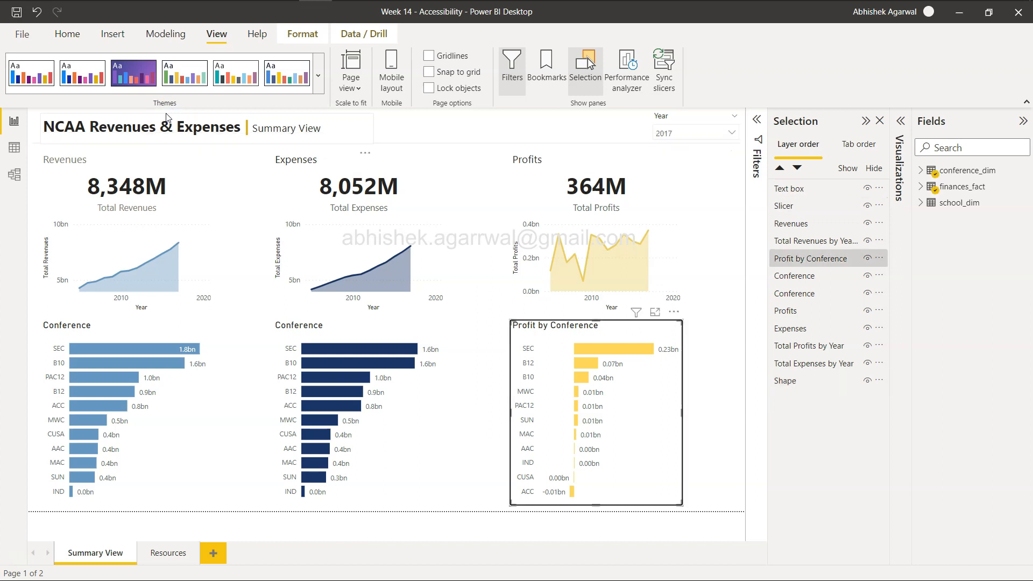
{"action": "key", "text": "Tab"}
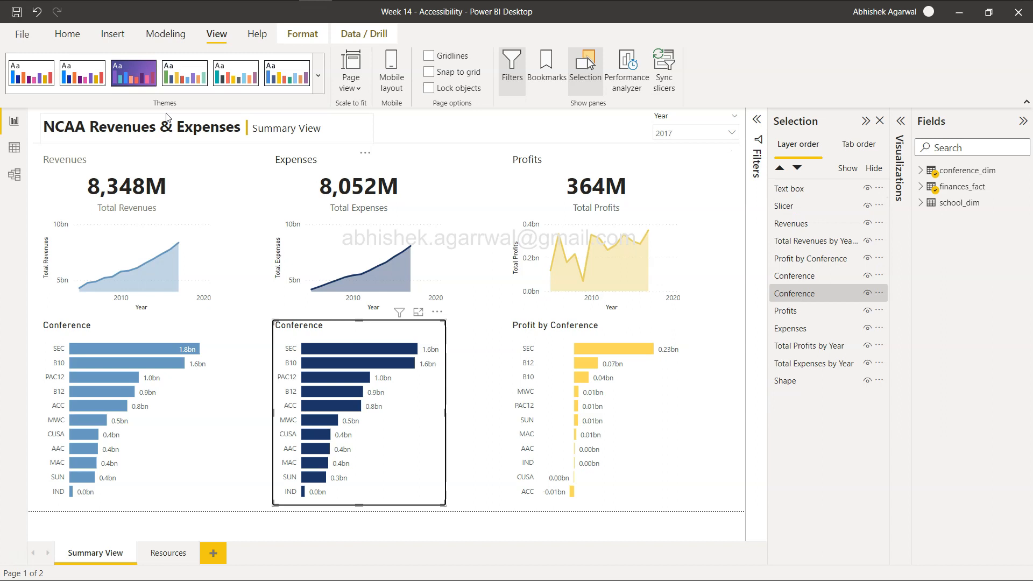
{"action": "key", "text": "Tab"}
{"action": "key", "text": "Tab"}
{"action": "key", "text": "Tab"}
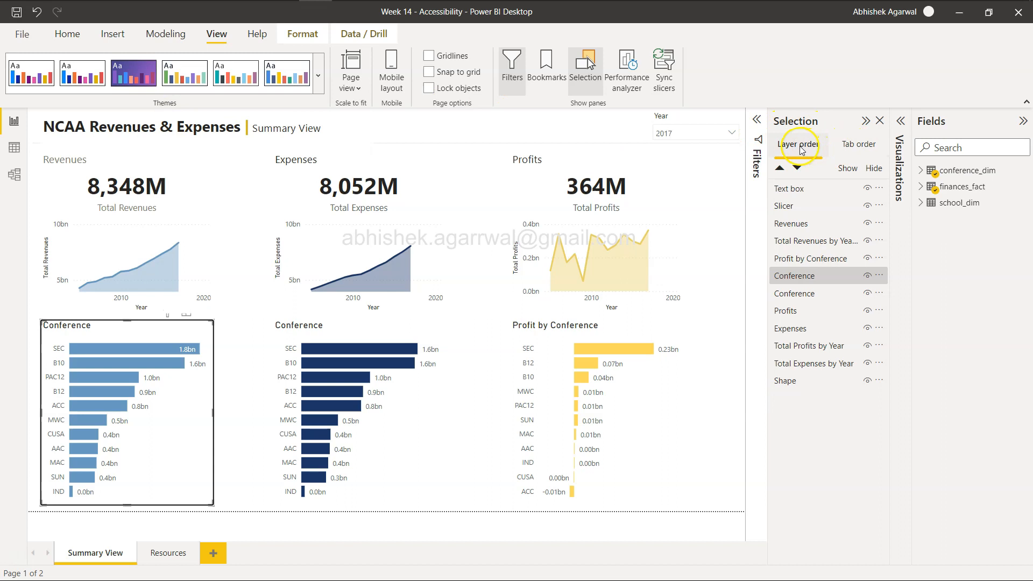
{"action": "left_click", "coordinate": [846, 144]}
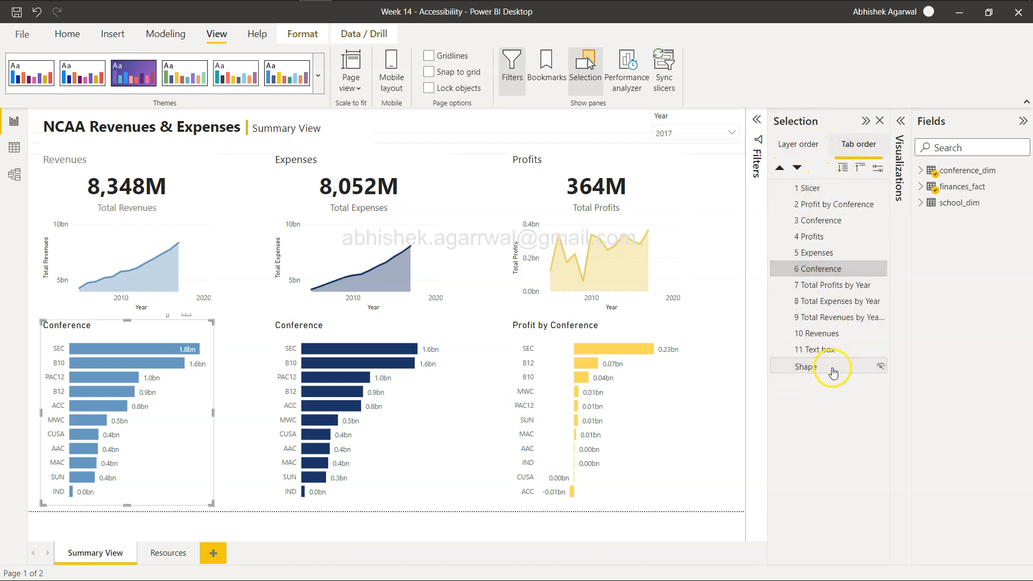
Step: Move the page title text box to first place in the tab order
{"action": "left_click", "coordinate": [833, 354]}
{"action": "left_click_drag", "start_coordinate": [833, 354], "coordinate": [838, 190]}
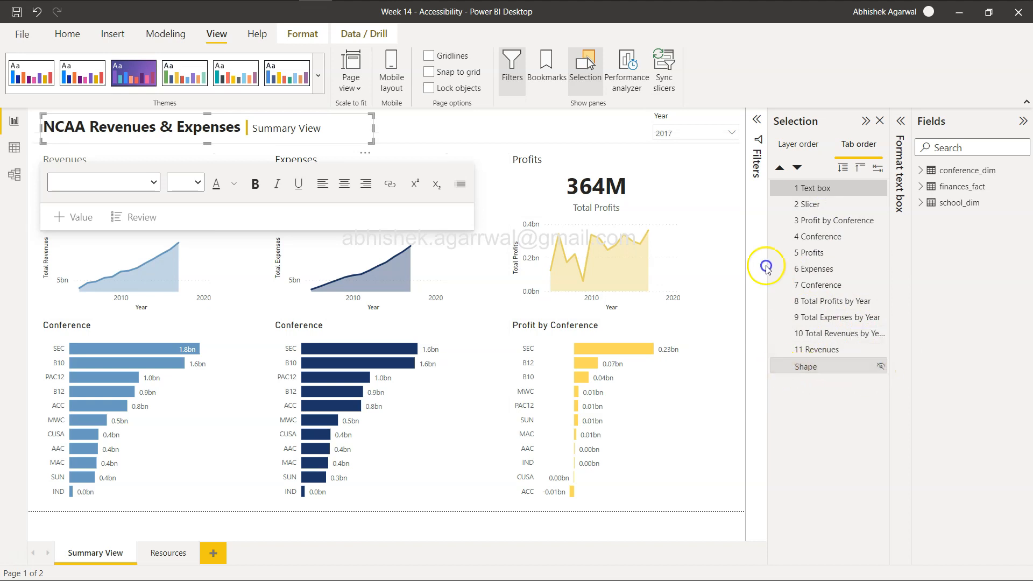
Step: Include the decorative Shape in the tab order and place it third, directly below the slicer
{"action": "left_click", "coordinate": [880, 366]}
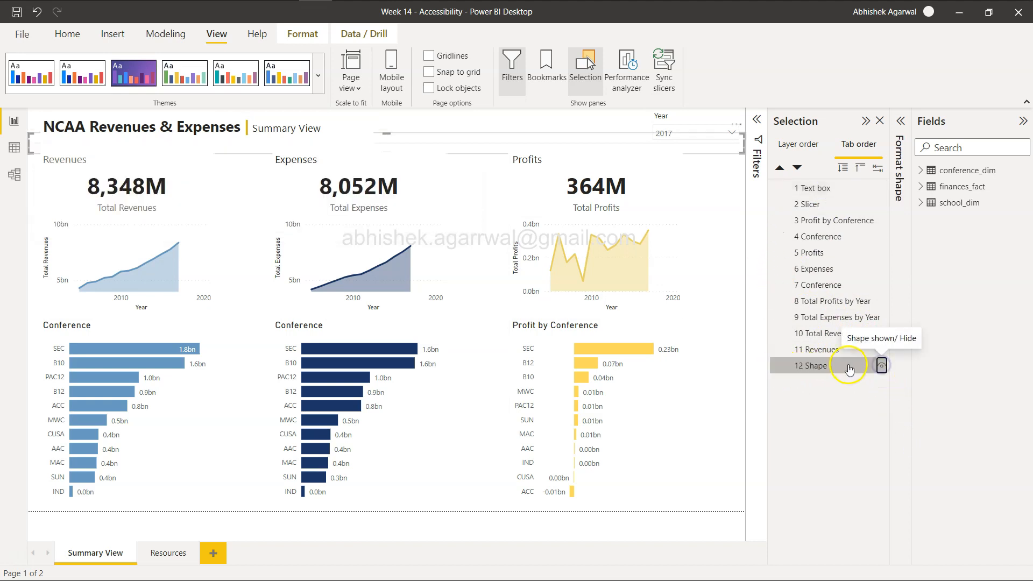
{"action": "left_click_drag", "start_coordinate": [846, 363], "coordinate": [833, 220]}
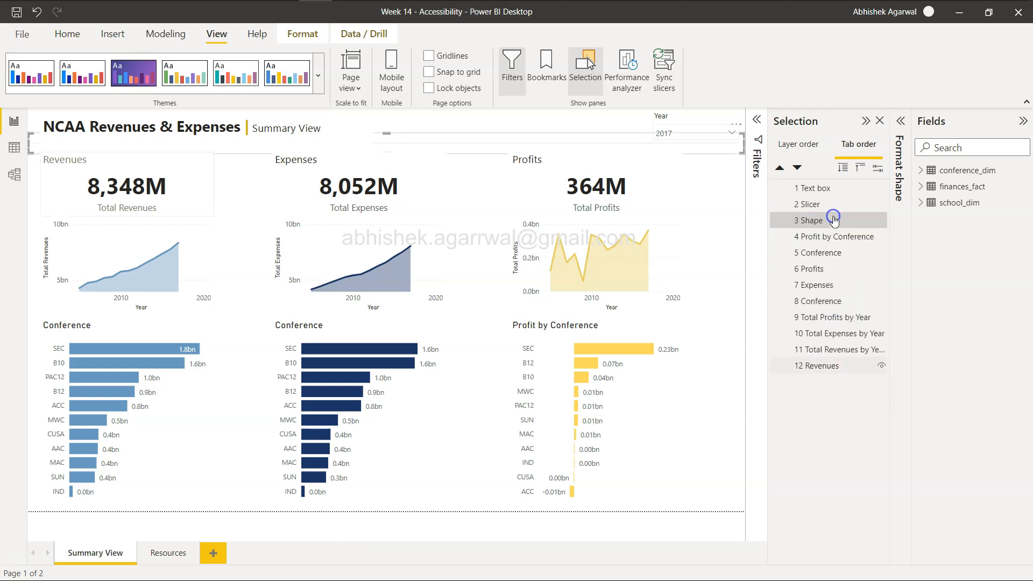
{"action": "left_click", "coordinate": [879, 222]}
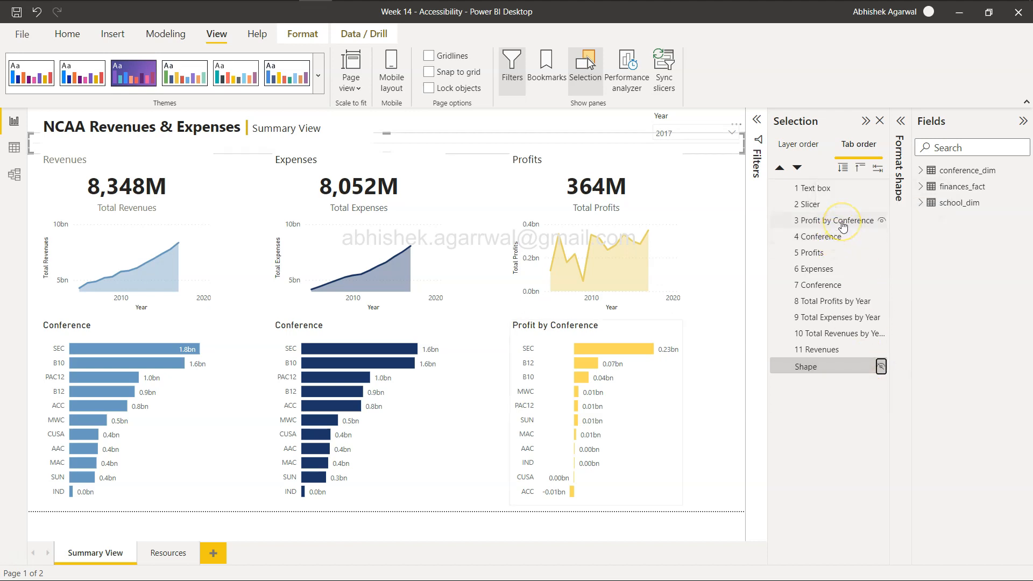
{"action": "left_click", "coordinate": [881, 367]}
{"action": "left_click_drag", "start_coordinate": [848, 365], "coordinate": [844, 219]}
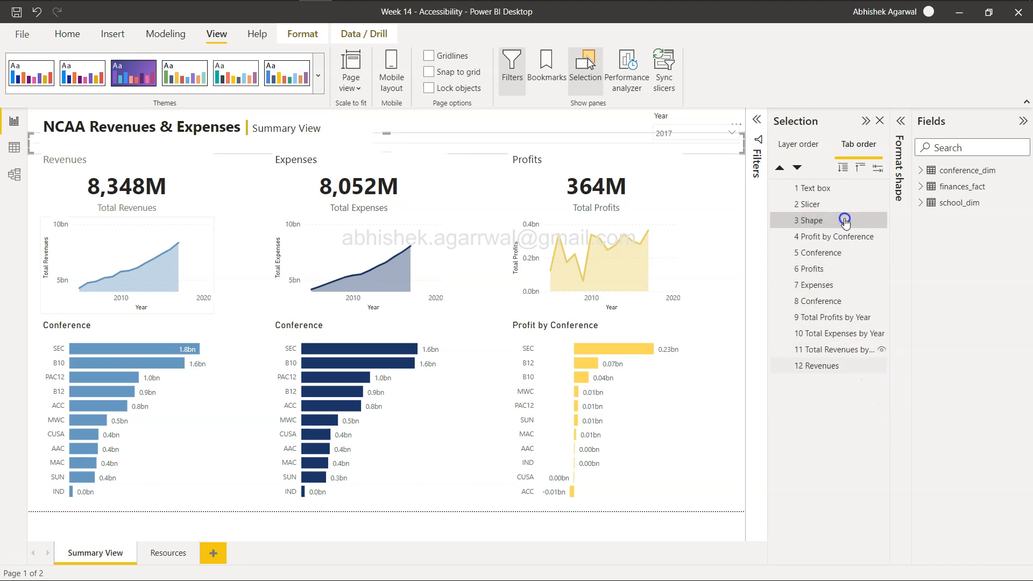
Step: Place the Revenues card, Total Revenues by Year area chart and Revenues bar chart in that sequence directly below the Shape in the tab order
{"action": "left_click", "coordinate": [811, 238]}
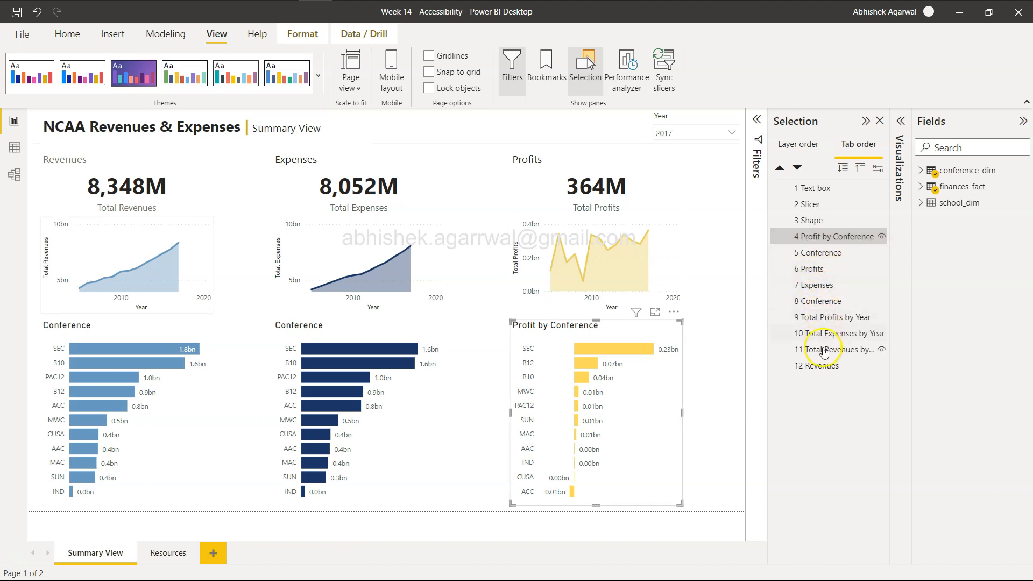
{"action": "left_click_drag", "start_coordinate": [821, 365], "coordinate": [833, 245]}
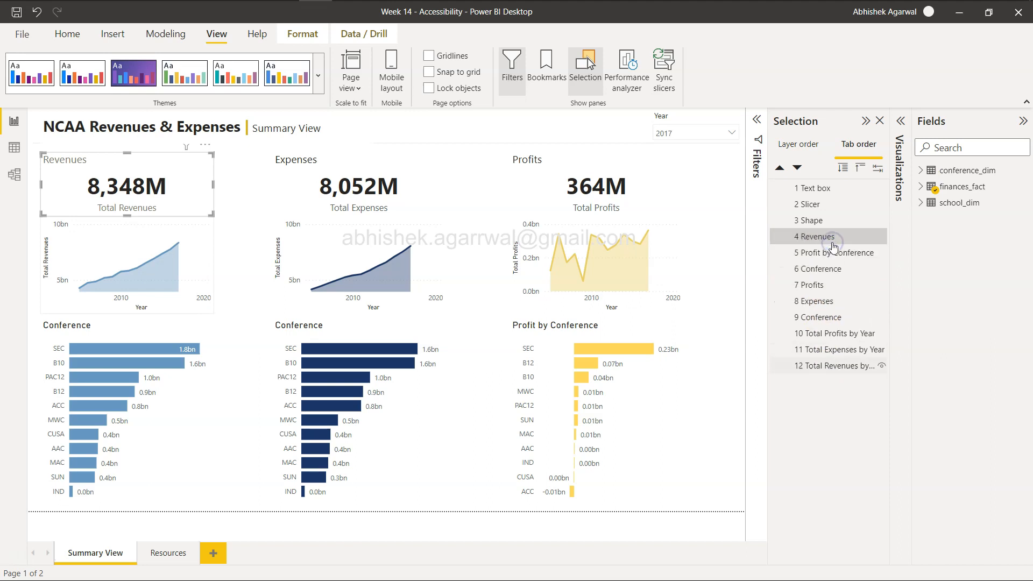
{"action": "left_click_drag", "start_coordinate": [840, 366], "coordinate": [852, 260]}
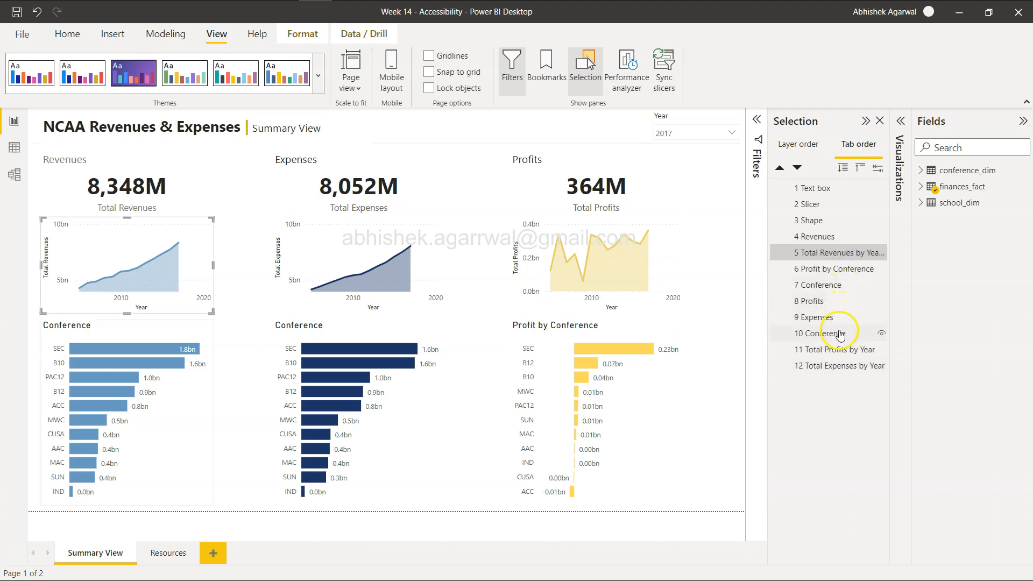
{"action": "left_click_drag", "start_coordinate": [840, 333], "coordinate": [848, 269]}
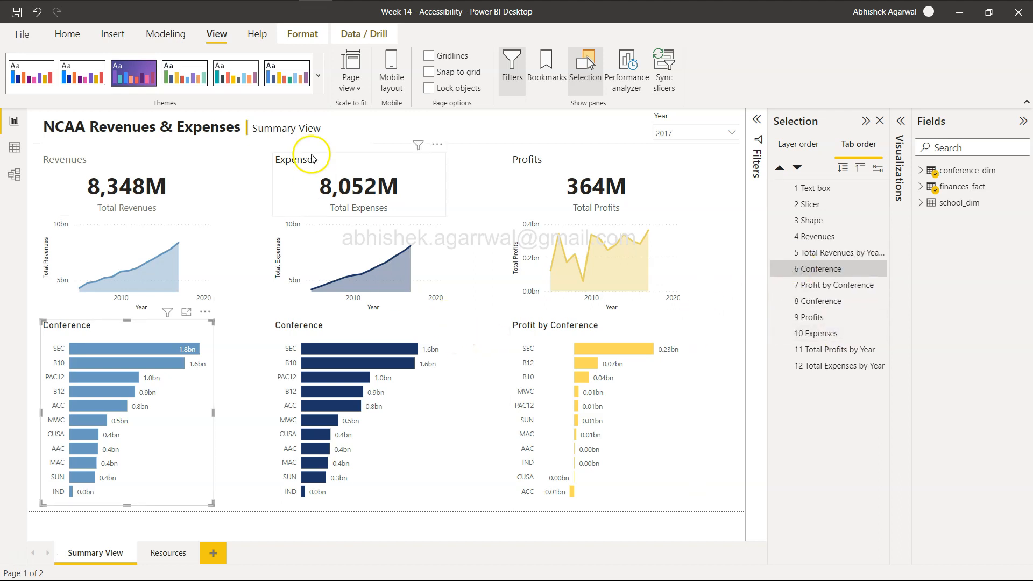
Step: Test the keyboard focus sequence from the page title text box through the year slicer and the Revenues visuals
{"action": "left_click", "coordinate": [347, 121]}
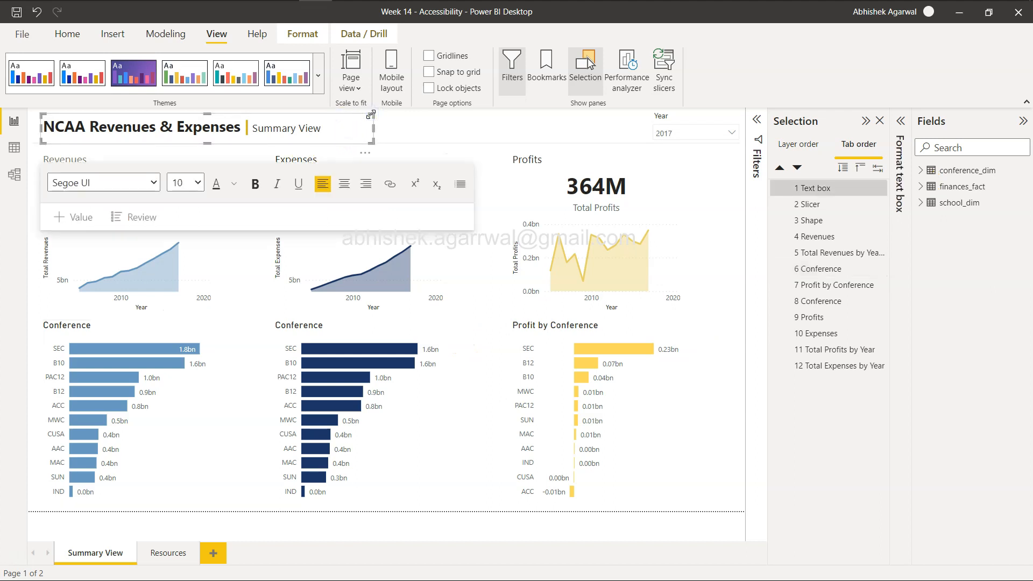
{"action": "left_click", "coordinate": [390, 123]}
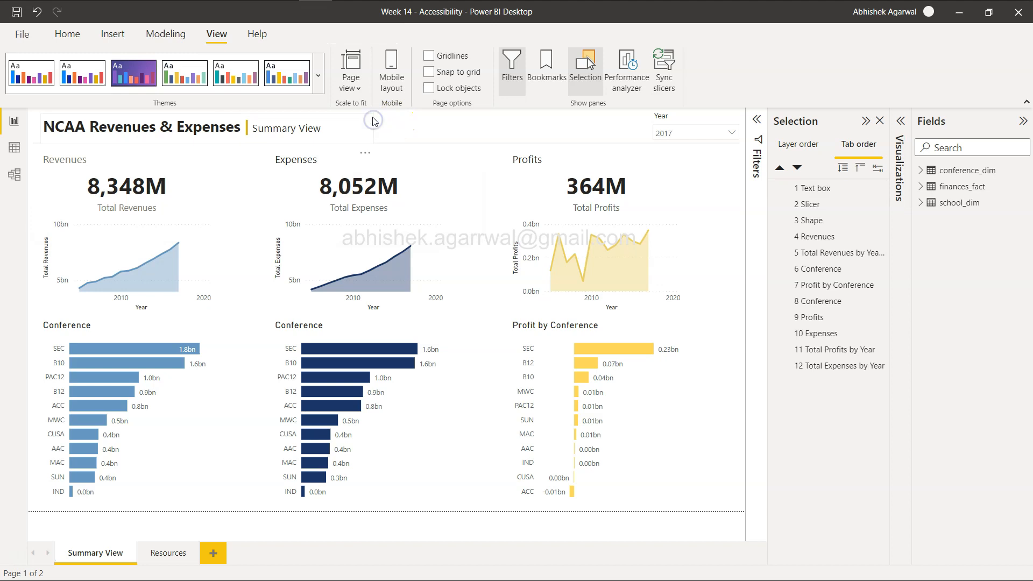
{"action": "left_click", "coordinate": [372, 115]}
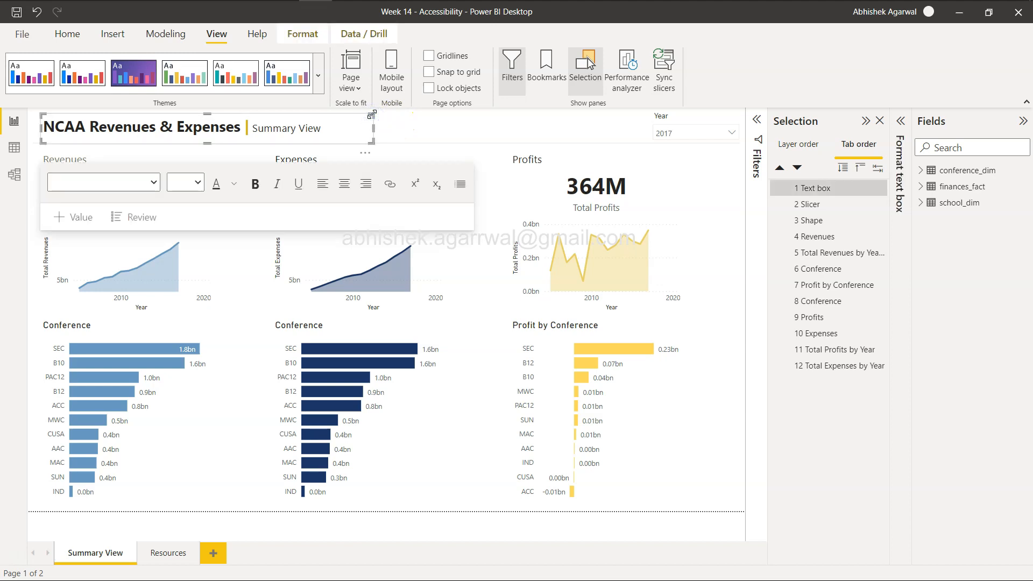
{"action": "key", "text": "Tab"}
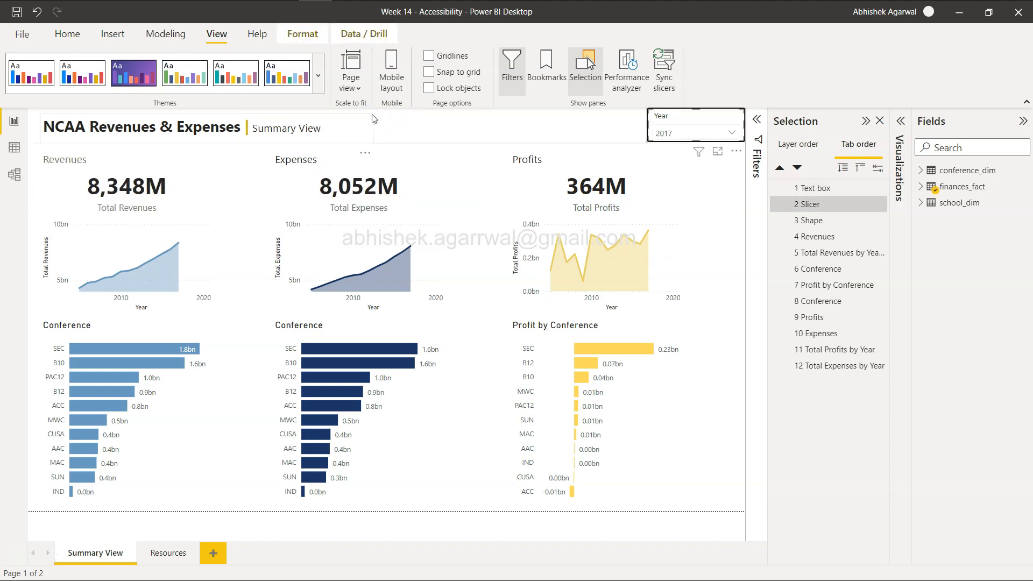
{"action": "key", "text": "Tab"}
{"action": "key", "text": "Tab"}
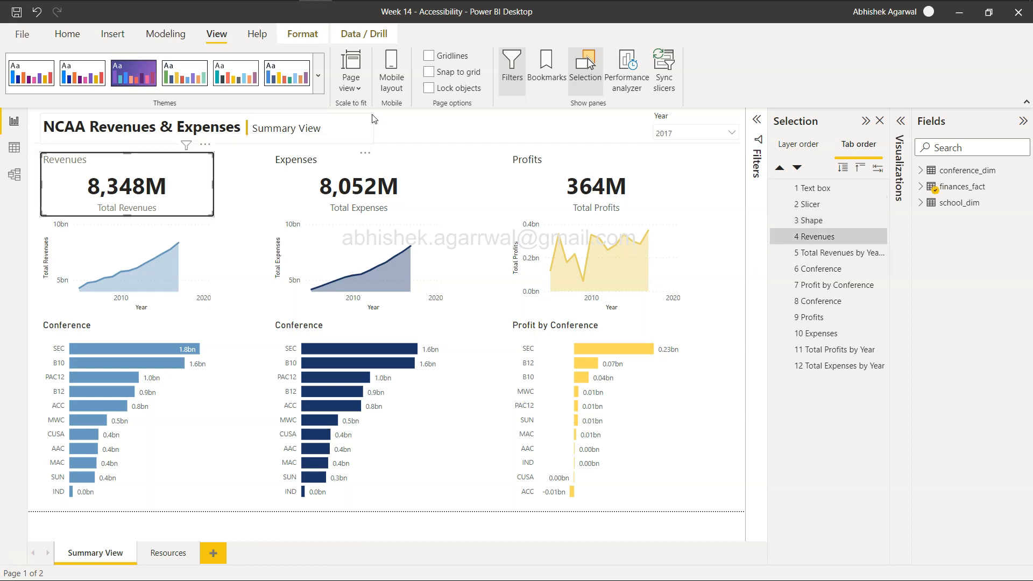
{"action": "key", "text": "Tab"}
{"action": "key", "text": "Tab"}
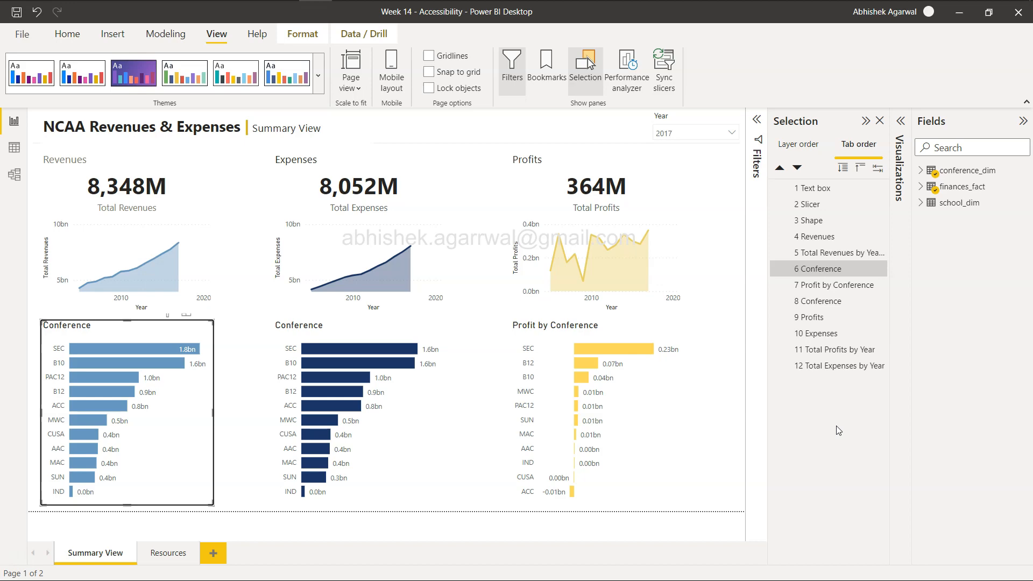
Step: Switch to the challenge page in the browser and read the requirement on hiding decorative shapes from the tab order
{"action": "key", "text": "alt+Tab"}
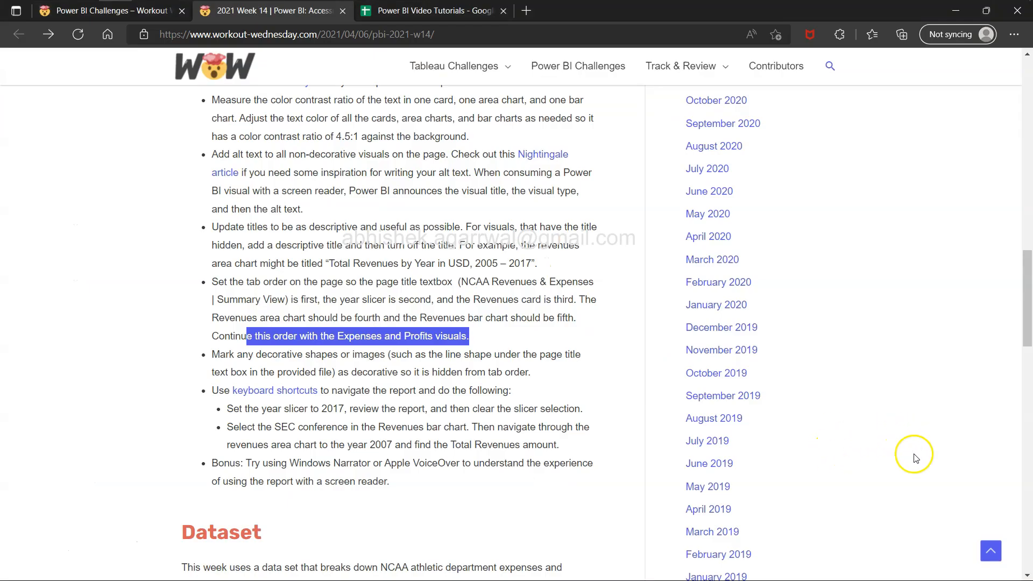
{"action": "left_click", "coordinate": [227, 356]}
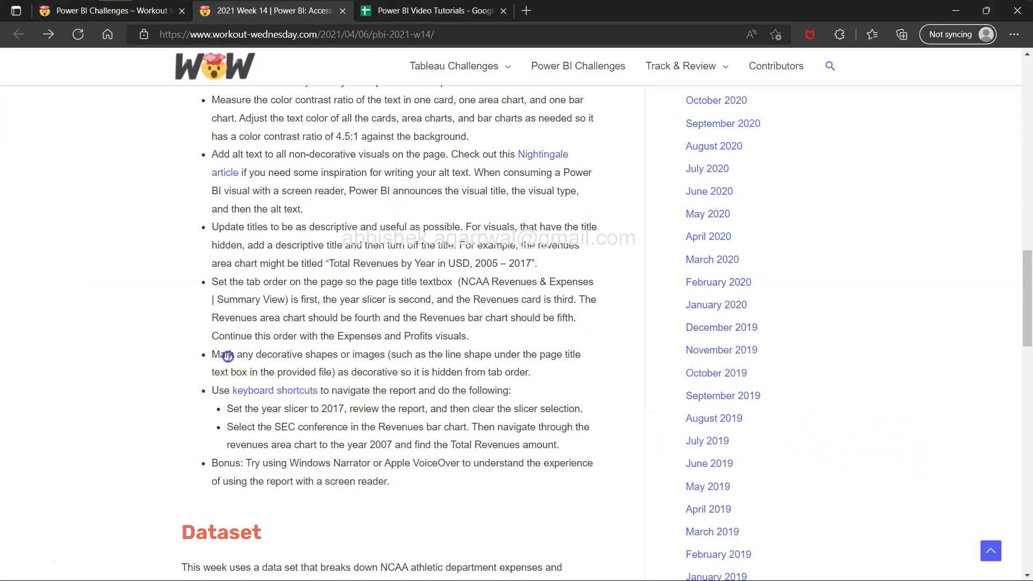
{"action": "left_click_drag", "start_coordinate": [227, 356], "coordinate": [368, 349]}
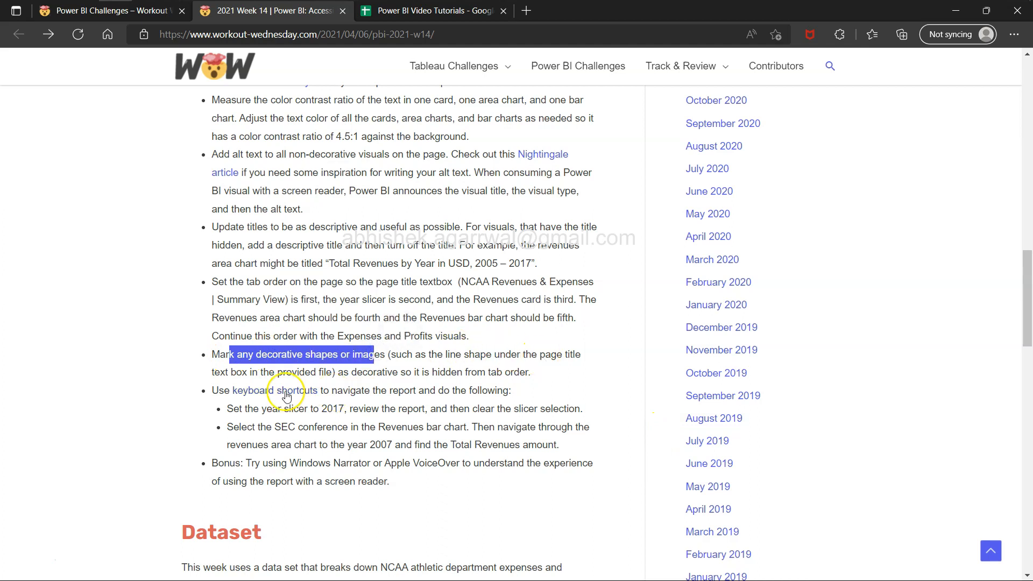
{"action": "left_click", "coordinate": [353, 375]}
{"action": "left_click_drag", "start_coordinate": [353, 375], "coordinate": [521, 373]}
{"action": "left_click", "coordinate": [342, 368]}
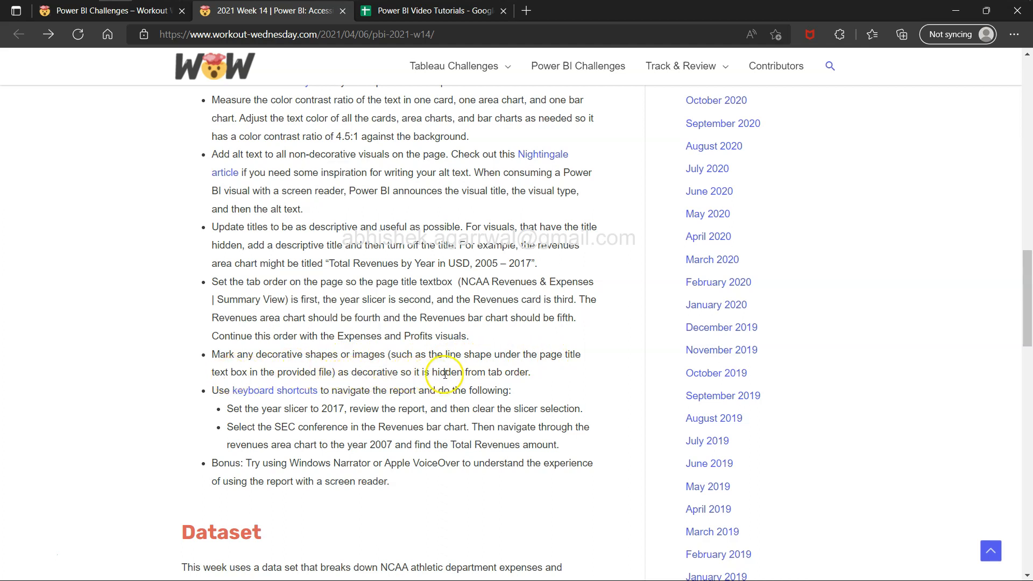
{"action": "triple_click", "coordinate": [480, 375]}
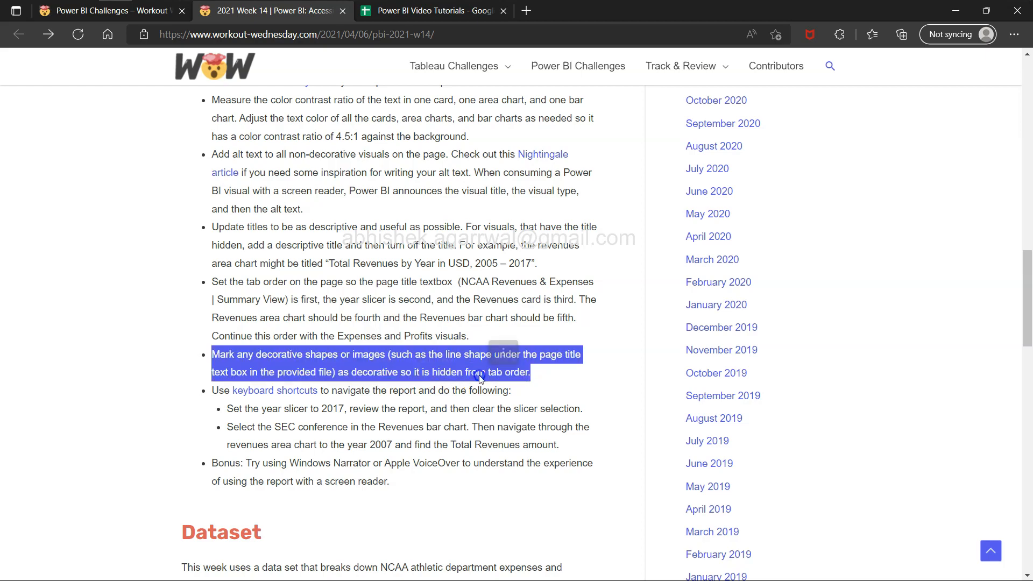
Step: Return to Power BI Desktop and hide the decorative Shape from the tab order
{"action": "key", "text": "alt+Tab"}
{"action": "left_click", "coordinate": [761, 295]}
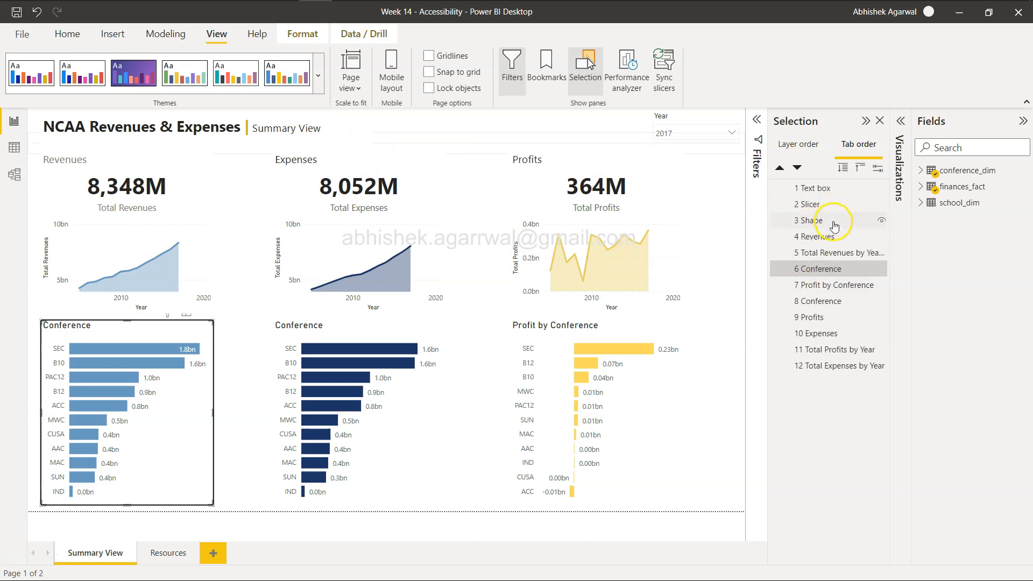
{"action": "left_click", "coordinate": [881, 220]}
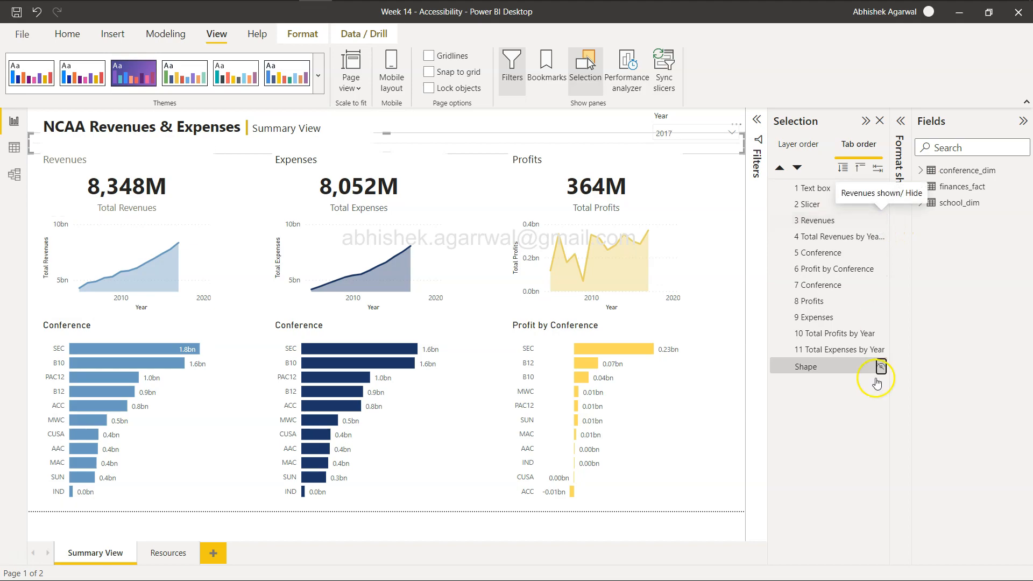
Step: On the challenge page in the browser, read the keyboard navigation tasks, starting with setting the year slicer to 2017 and clearing it
{"action": "key", "text": "alt+Tab"}
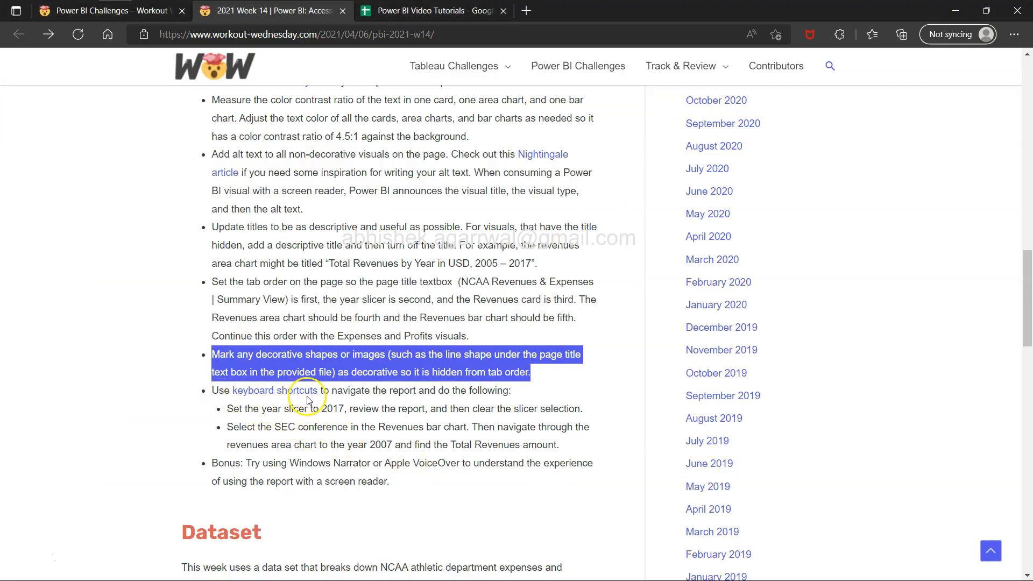
{"action": "left_click_drag", "start_coordinate": [435, 390], "coordinate": [514, 389]}
{"action": "left_click_drag", "start_coordinate": [239, 408], "coordinate": [339, 412]}
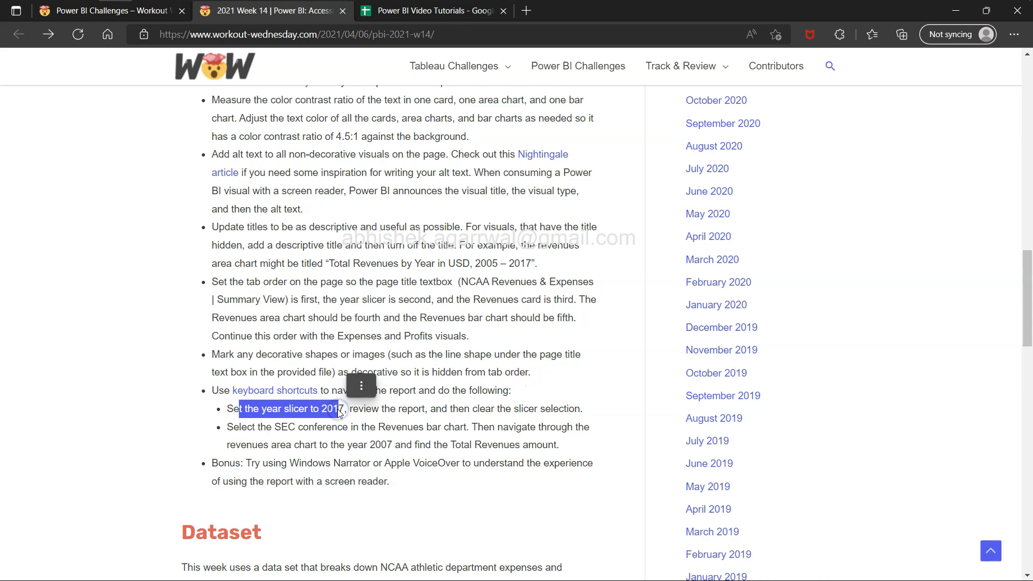
{"action": "key", "text": "alt+Tab"}
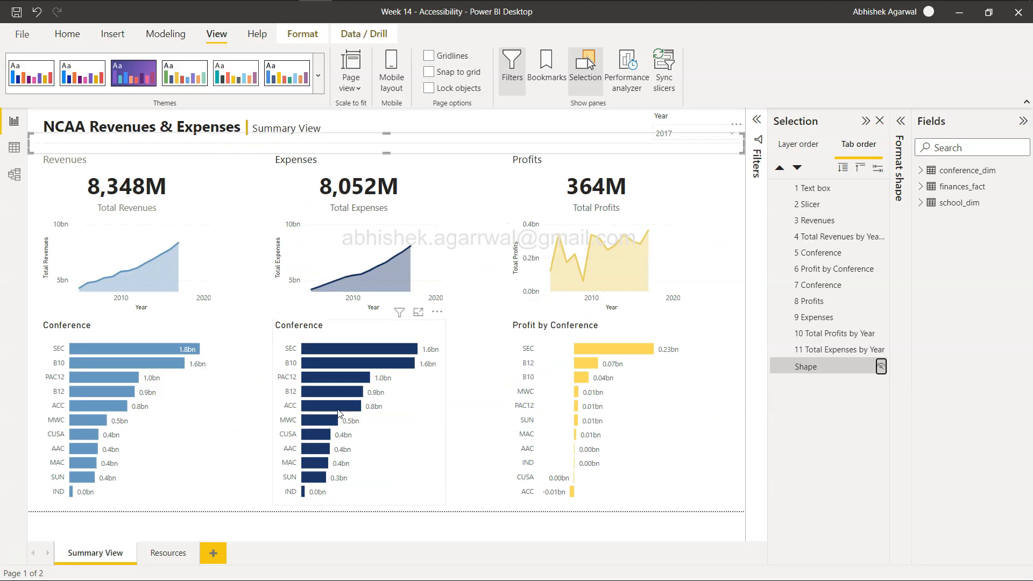
{"action": "key", "text": "alt+Tab"}
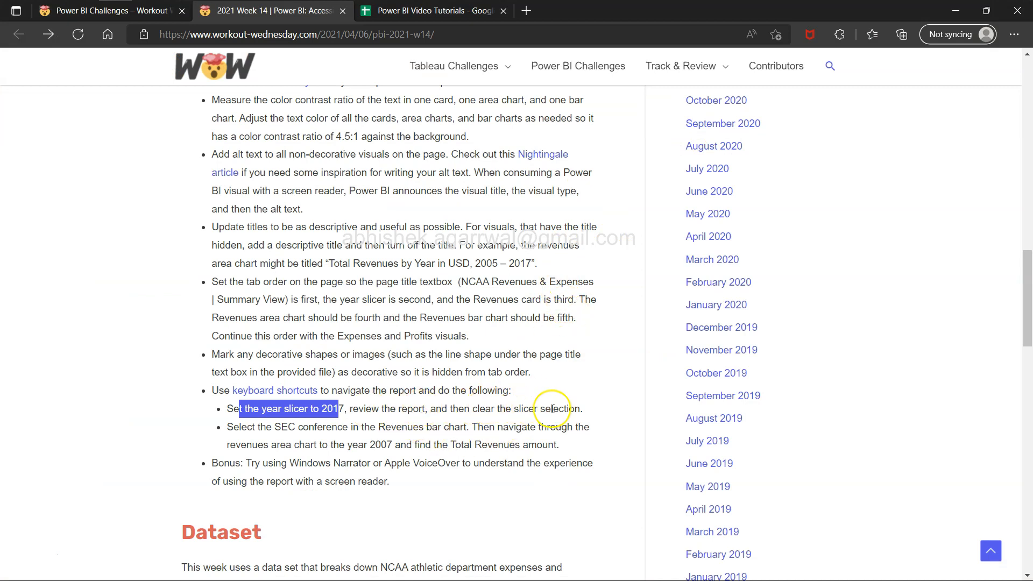
Step: Switch back to Power BI Desktop and close the Selection pane
{"action": "key", "text": "alt+Tab"}
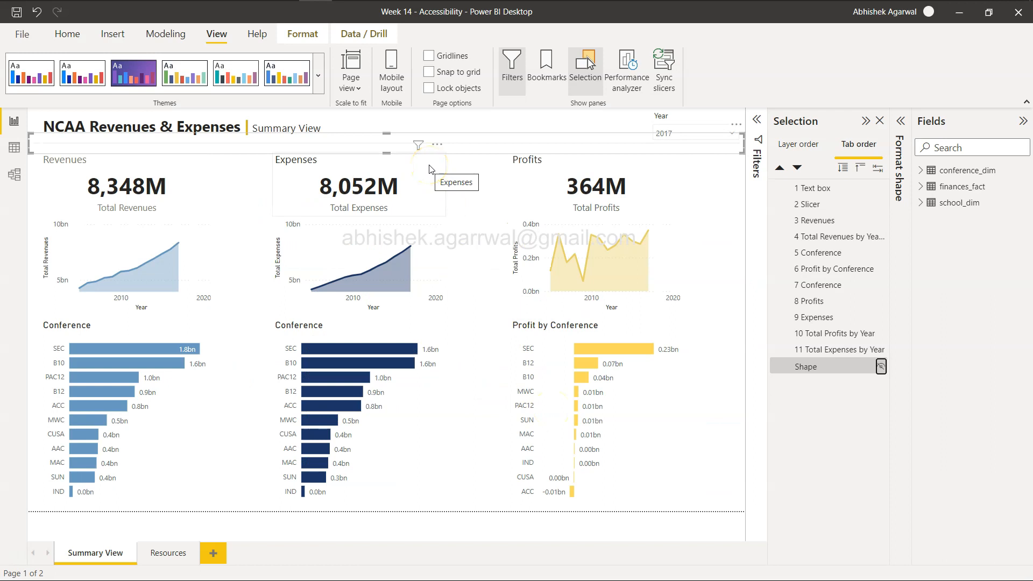
{"action": "key", "text": "shift+Tab"}
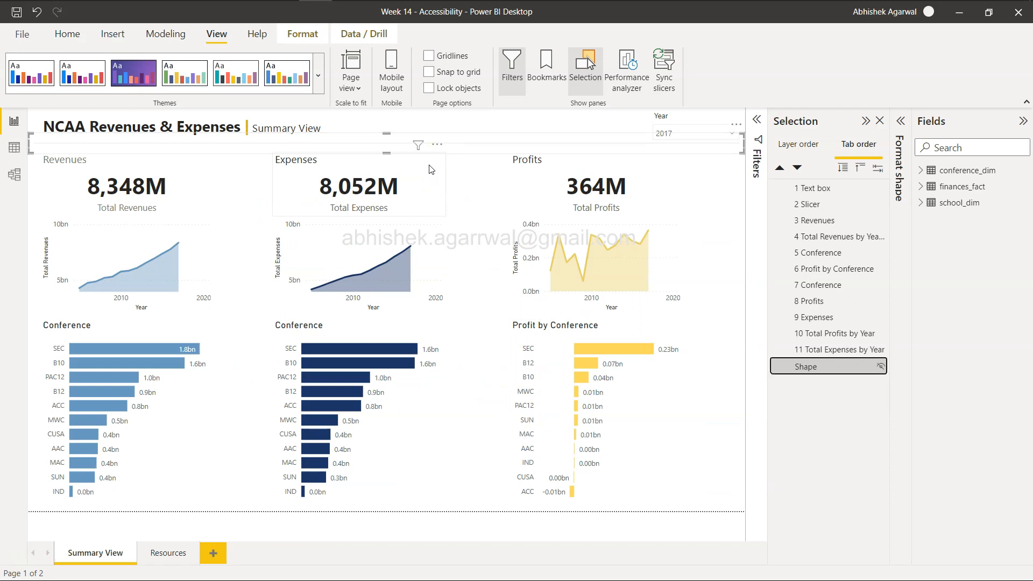
{"action": "key", "text": "shift+Tab"}
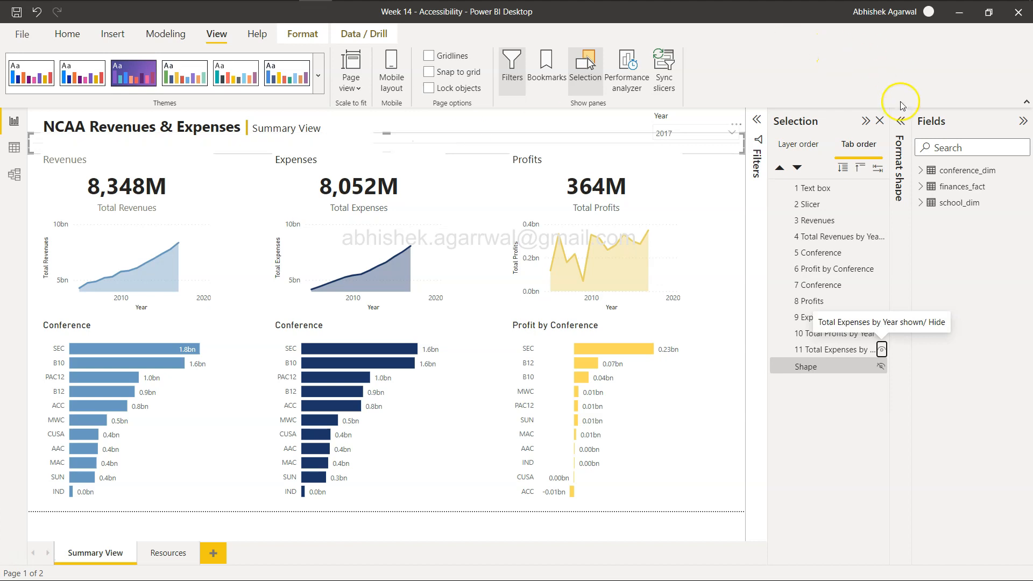
{"action": "left_click", "coordinate": [880, 122]}
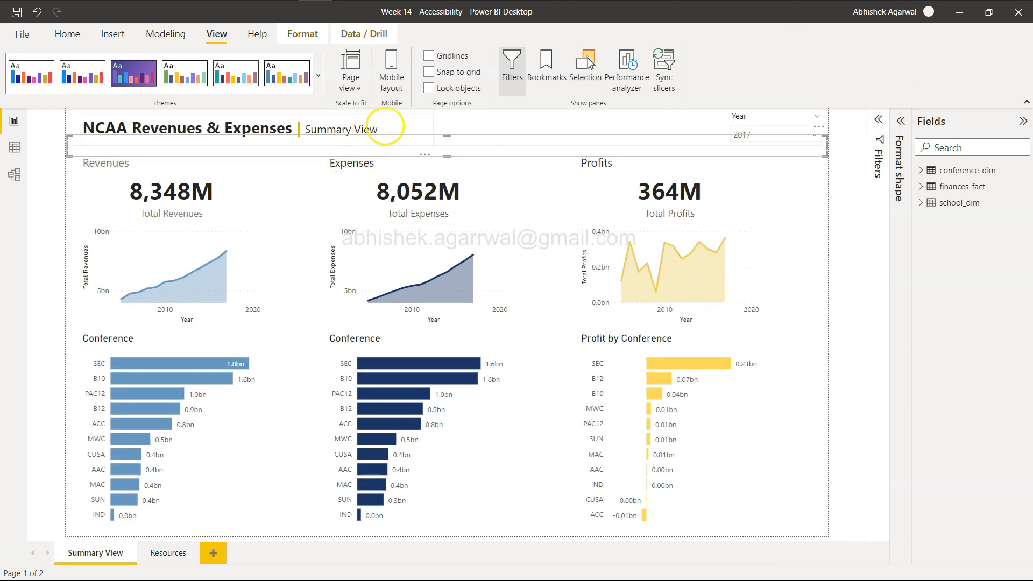
Step: Move the keyboard focus from the page title text box to the Year slicer, enter it and open its list of years
{"action": "left_click", "coordinate": [429, 119]}
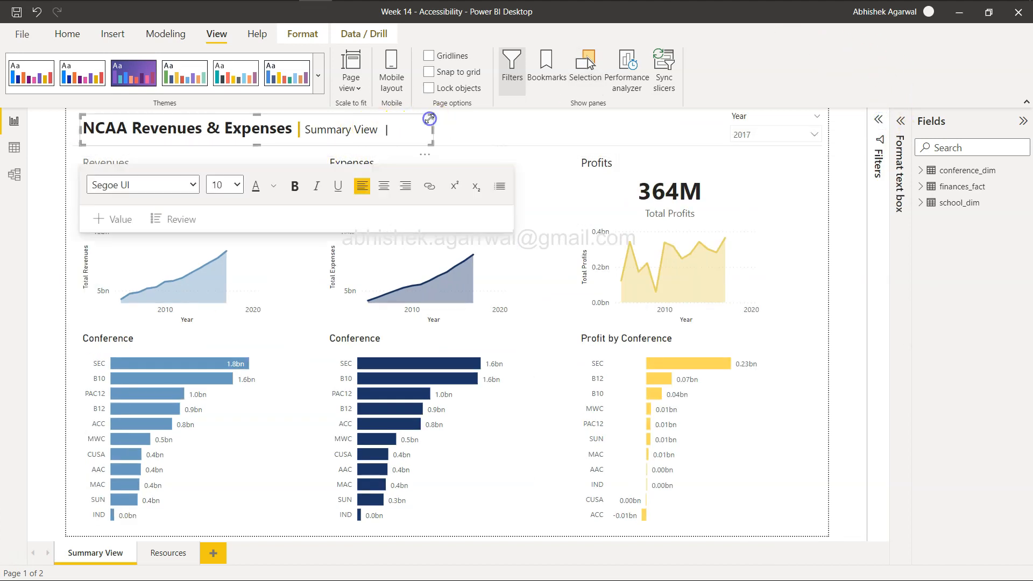
{"action": "left_click", "coordinate": [468, 122]}
{"action": "key", "text": "Tab"}
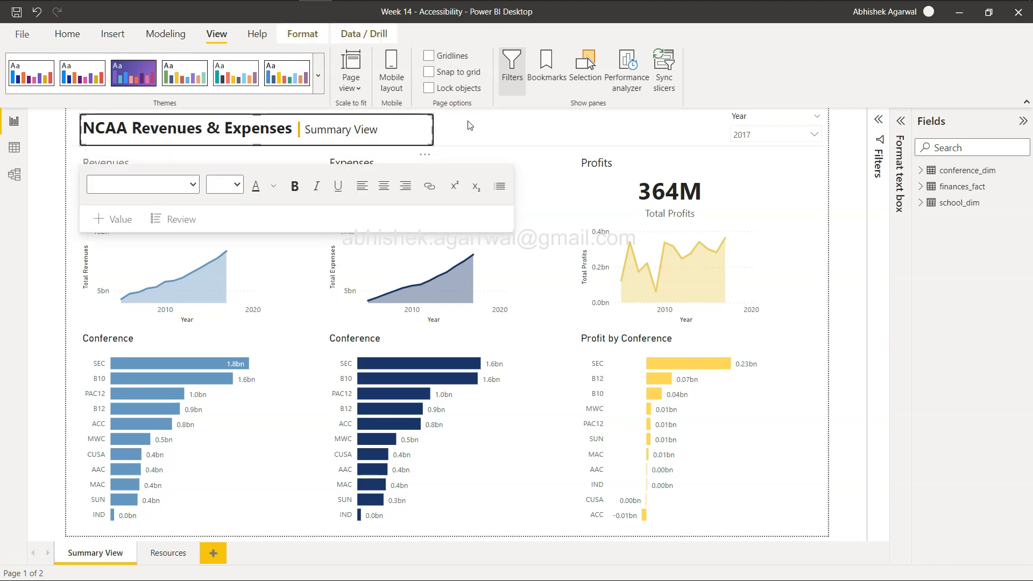
{"action": "key", "text": "Tab"}
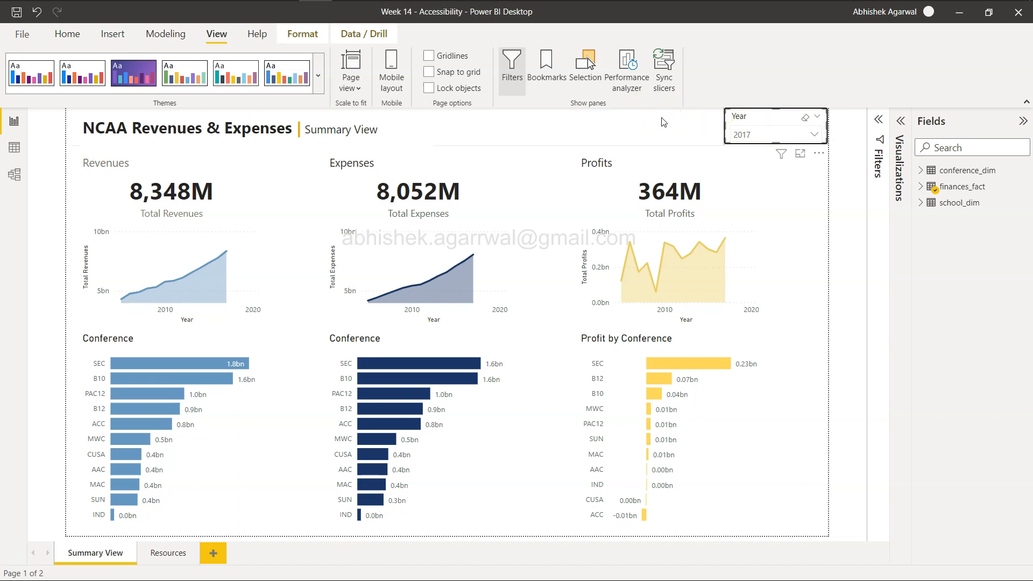
{"action": "key", "text": "Tab"}
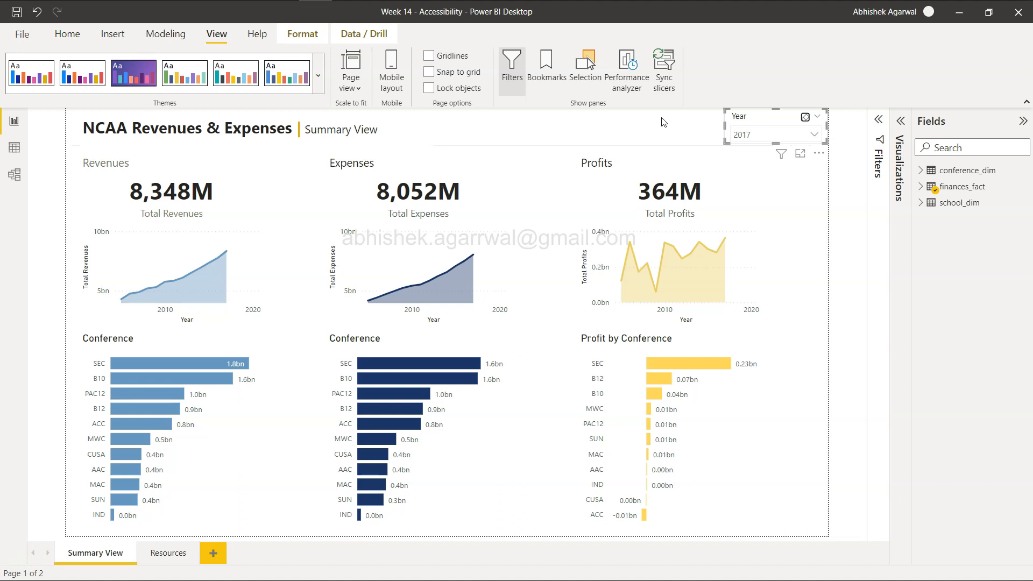
{"action": "key", "text": "Tab"}
{"action": "key", "text": "Tab"}
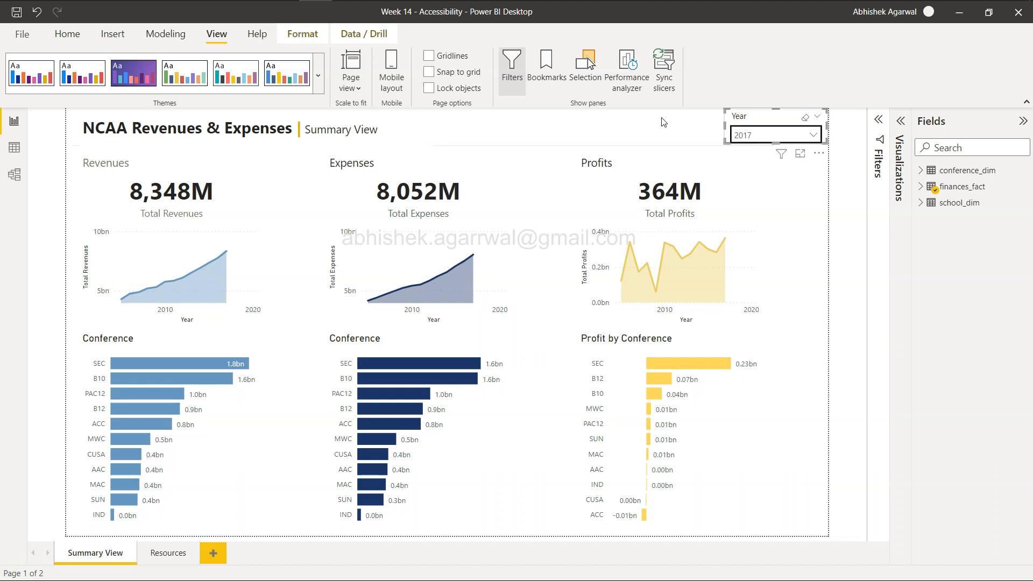
{"action": "key", "text": "Return"}
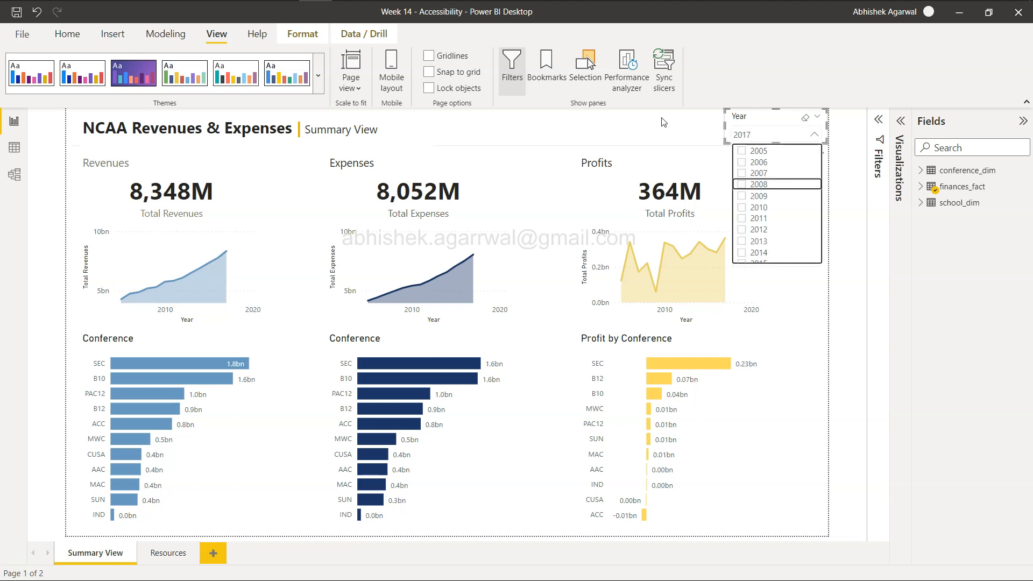
Step: Filter the report by 2007, 2008, 2009 and 2010 in turn in the Year slicer, using the keyboard only
{"action": "key", "text": "Down"}
{"action": "key", "text": "Up"}
{"action": "key", "text": "Up"}
{"action": "key", "text": "Up"}
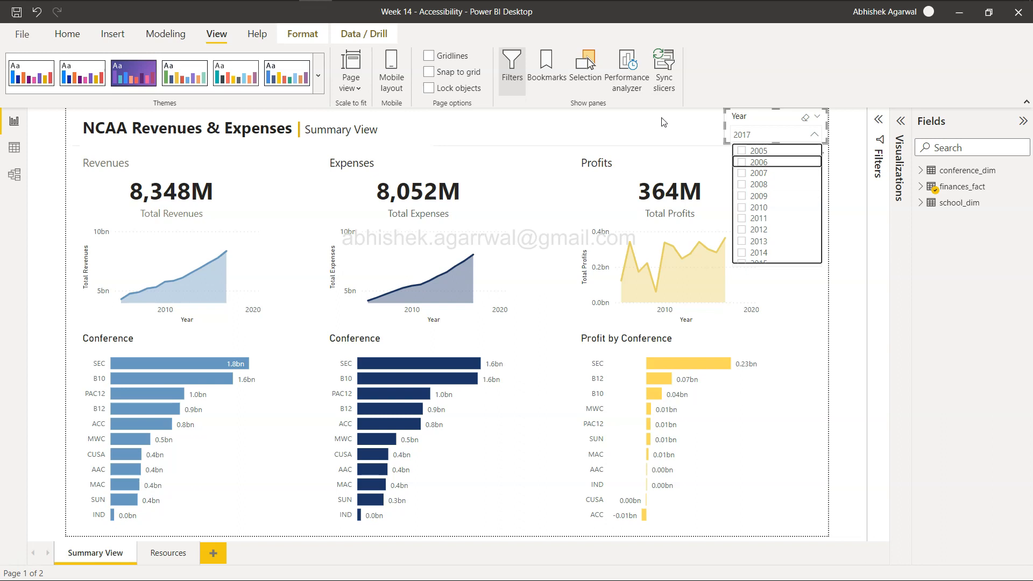
{"action": "key", "text": "Down"}
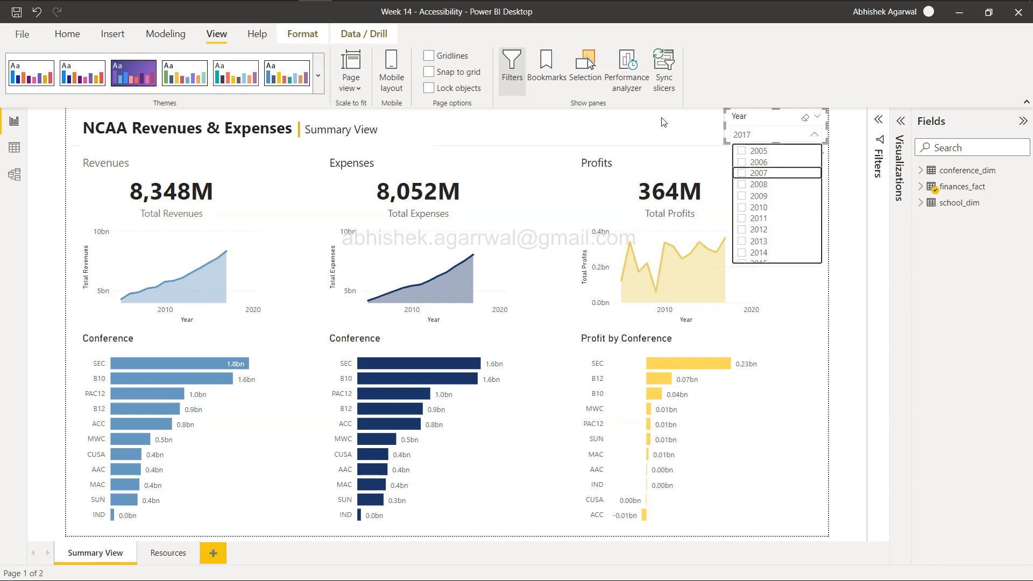
{"action": "key", "text": "space"}
{"action": "key", "text": "Down"}
{"action": "key", "text": "space"}
{"action": "key", "text": "Down"}
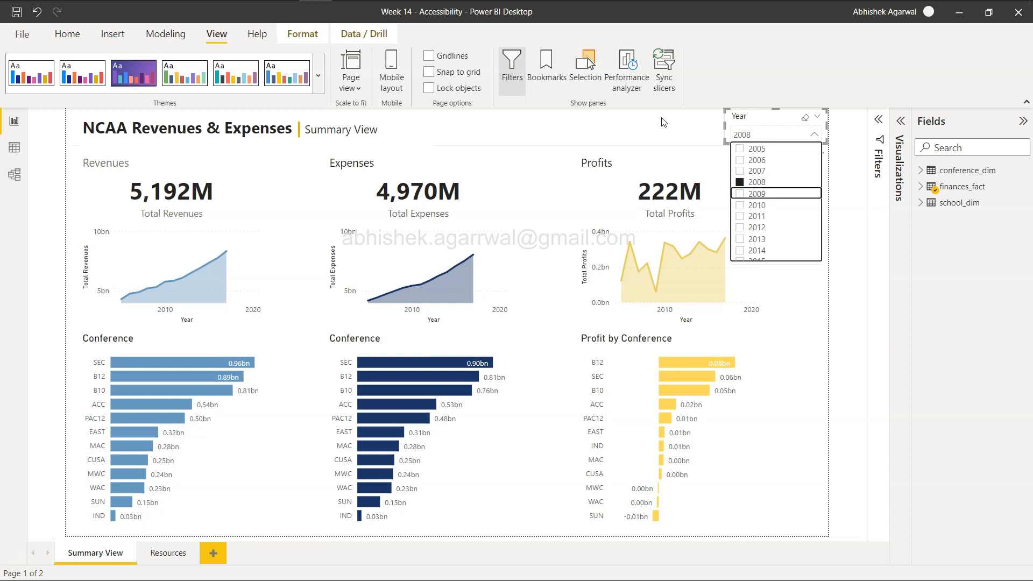
{"action": "key", "text": "space"}
{"action": "key", "text": "Down"}
{"action": "key", "text": "space"}
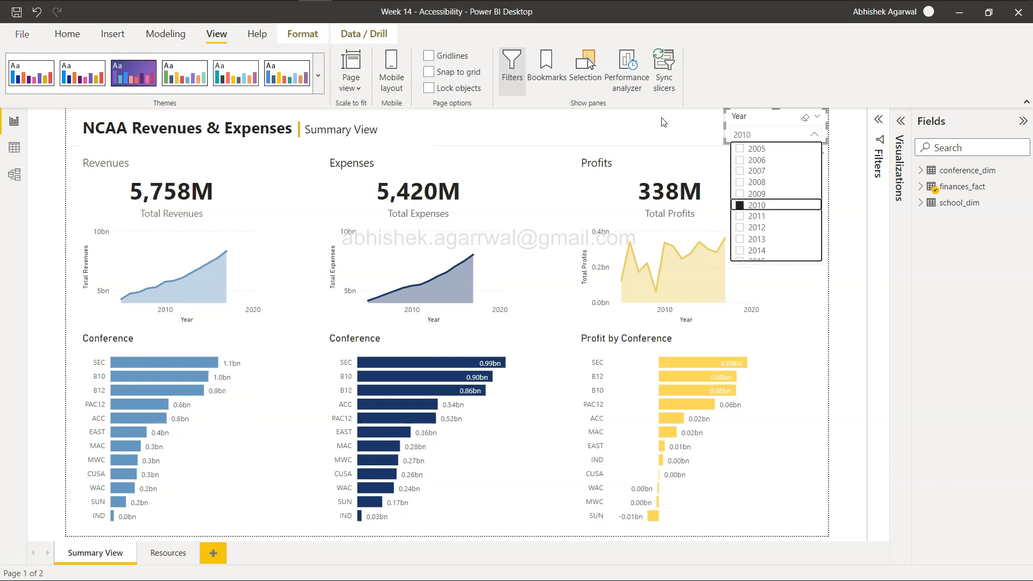
Step: Clear the 2010 selection in the Year slicer, select it again, and move the focus through the list back to 2007
{"action": "key", "text": "space"}
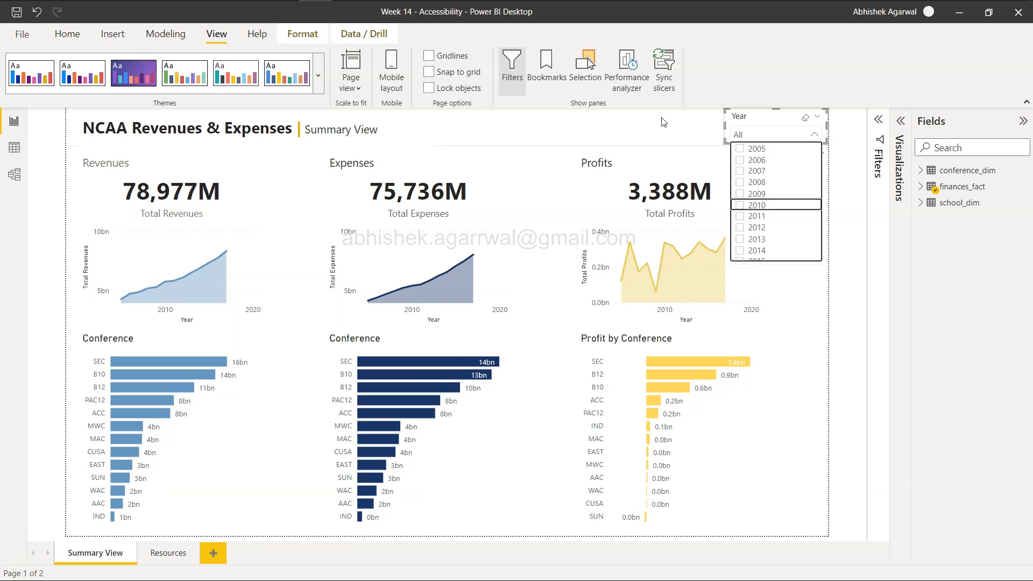
{"action": "key", "text": "space"}
{"action": "key", "text": "Up"}
{"action": "key", "text": "Up"}
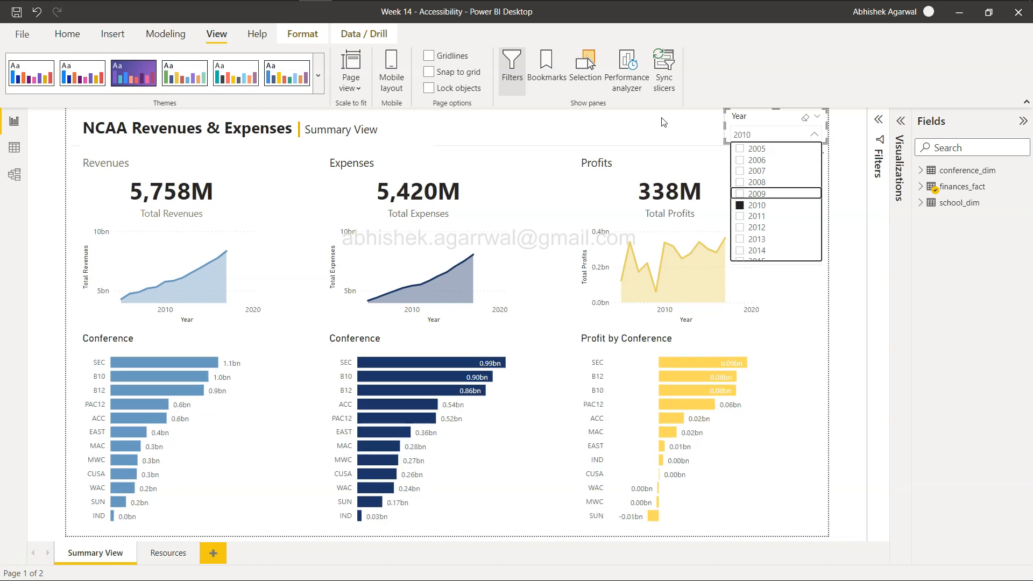
{"action": "key", "text": "Down"}
{"action": "key", "text": "Down"}
{"action": "key", "text": "Down"}
{"action": "key", "text": "Down"}
{"action": "key", "text": "Up"}
{"action": "key", "text": "Up"}
{"action": "key", "text": "Up"}
{"action": "key", "text": "Up"}
{"action": "key", "text": "Up"}
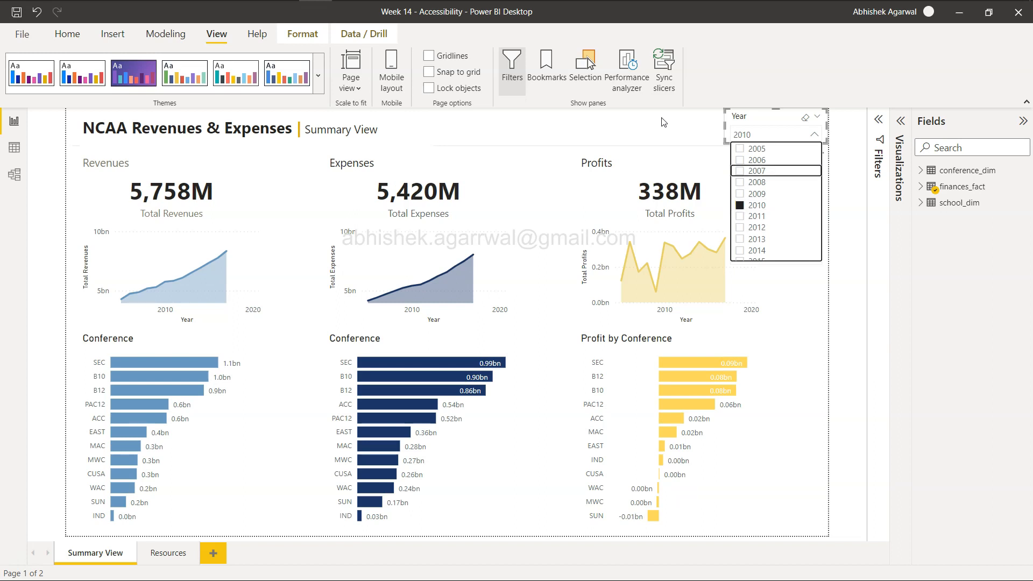
Step: Select 2007 and then 2008 in the Year slicer, close its list and return the focus to the slicer as a whole
{"action": "key", "text": "space"}
{"action": "key", "text": "Down"}
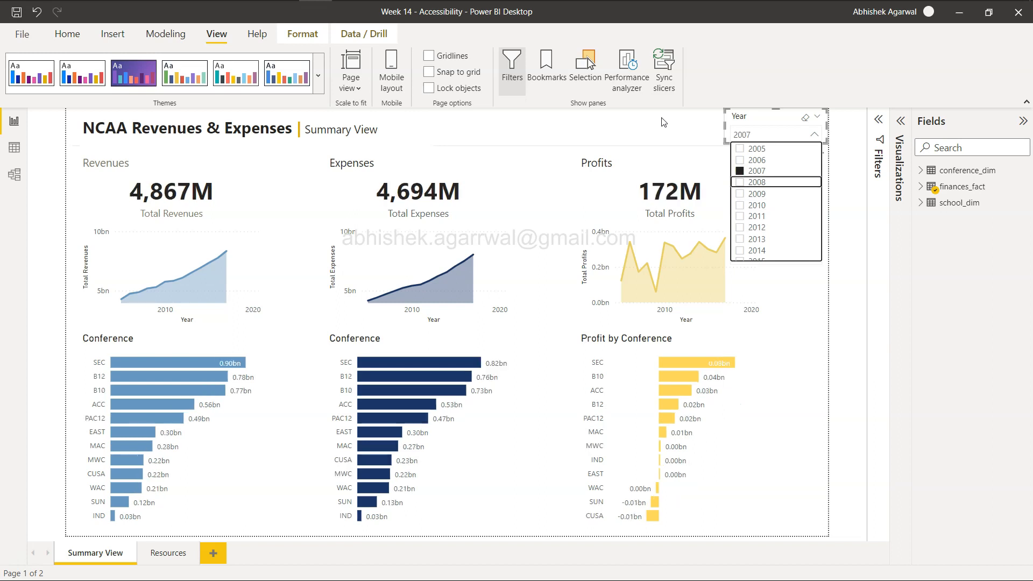
{"action": "key", "text": "space"}
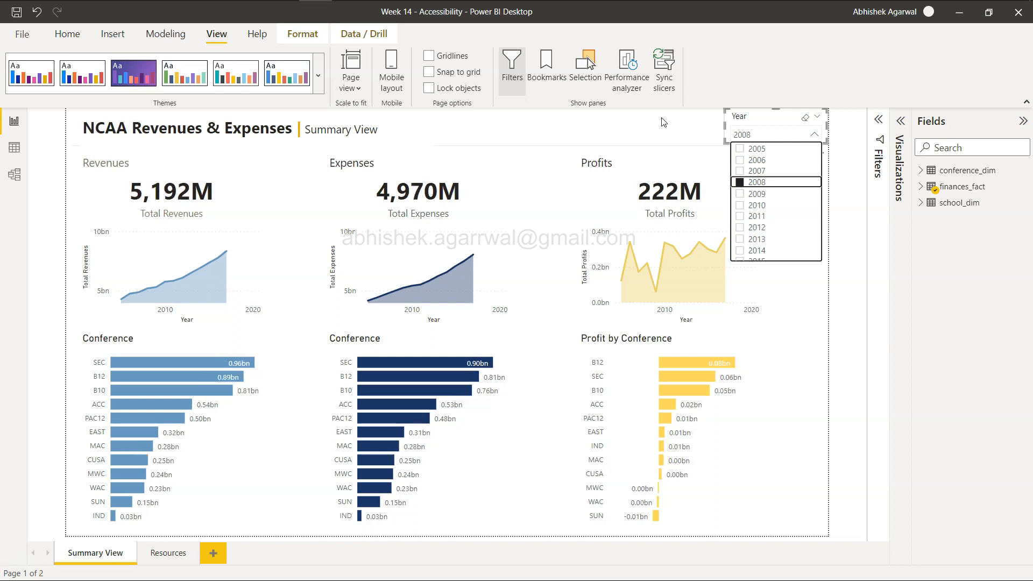
{"action": "key", "text": "Escape"}
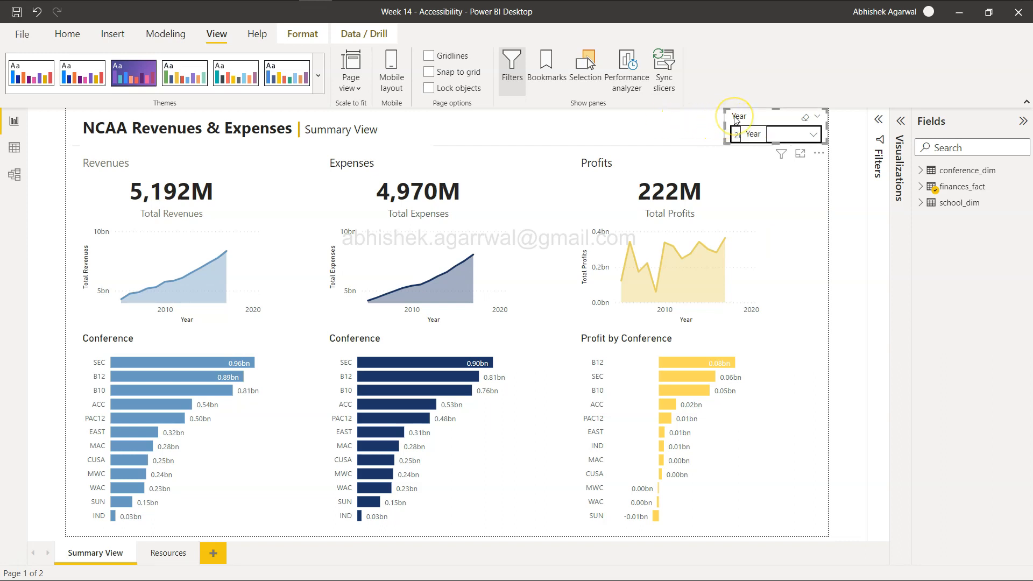
{"action": "left_click", "coordinate": [661, 138]}
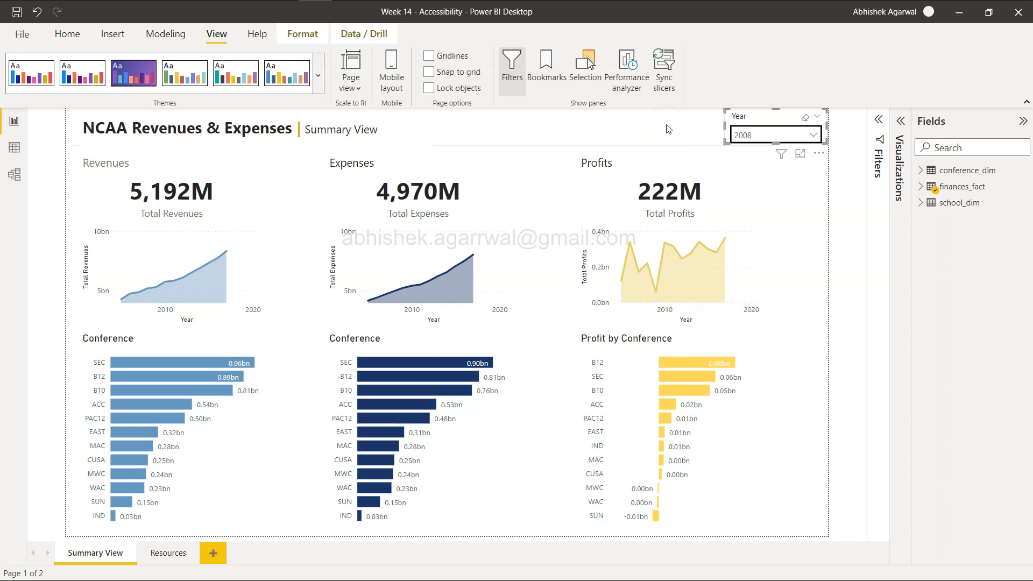
{"action": "key", "text": "Escape"}
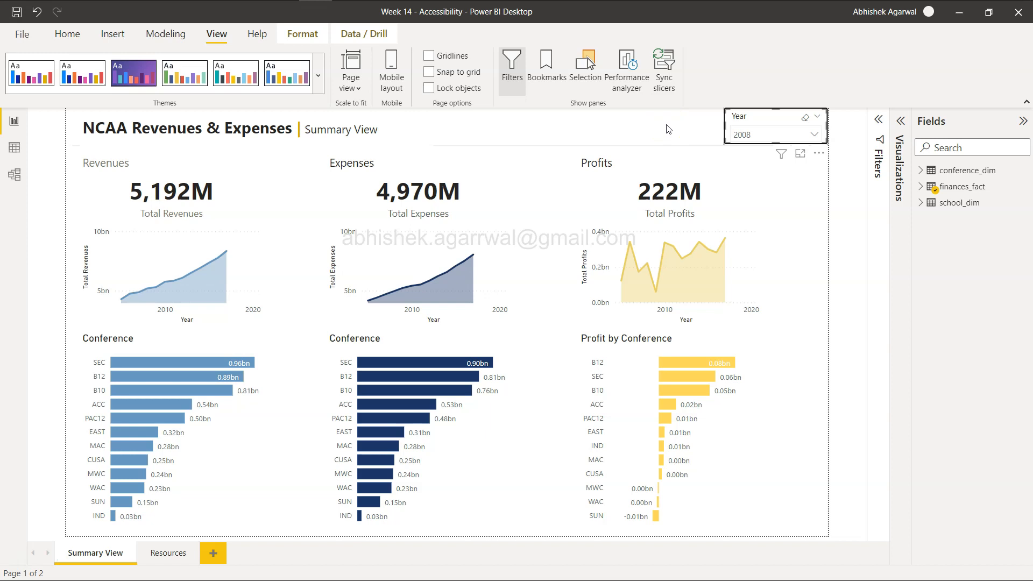
Step: Switch to the challenge page in the browser and read the SEC conference and 2007 Total Revenues task and the screen reader bonus
{"action": "key", "text": "alt+Tab"}
{"action": "mouse_move", "coordinate": [705, 75]}
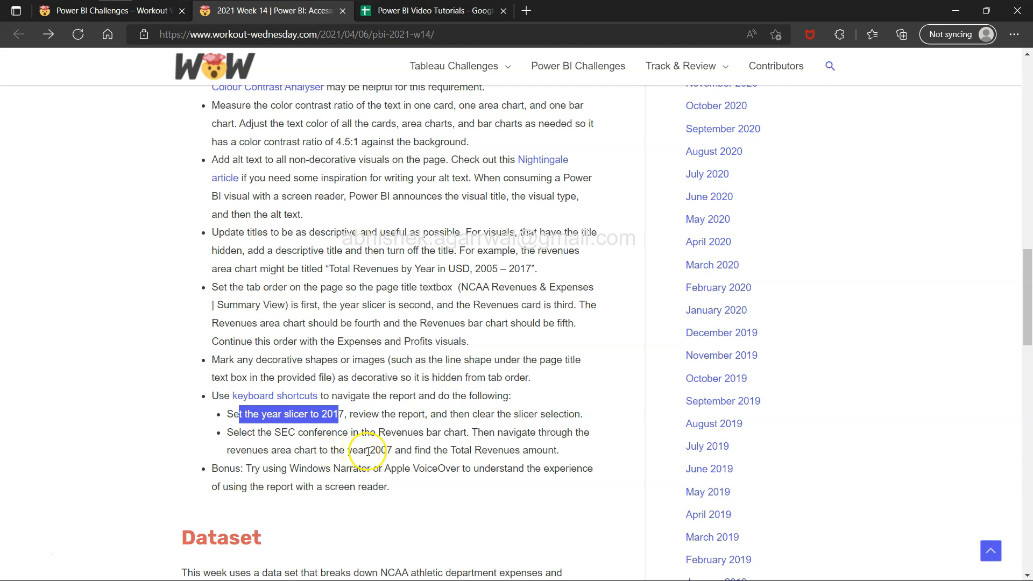
{"action": "left_click_drag", "start_coordinate": [395, 451], "coordinate": [540, 452]}
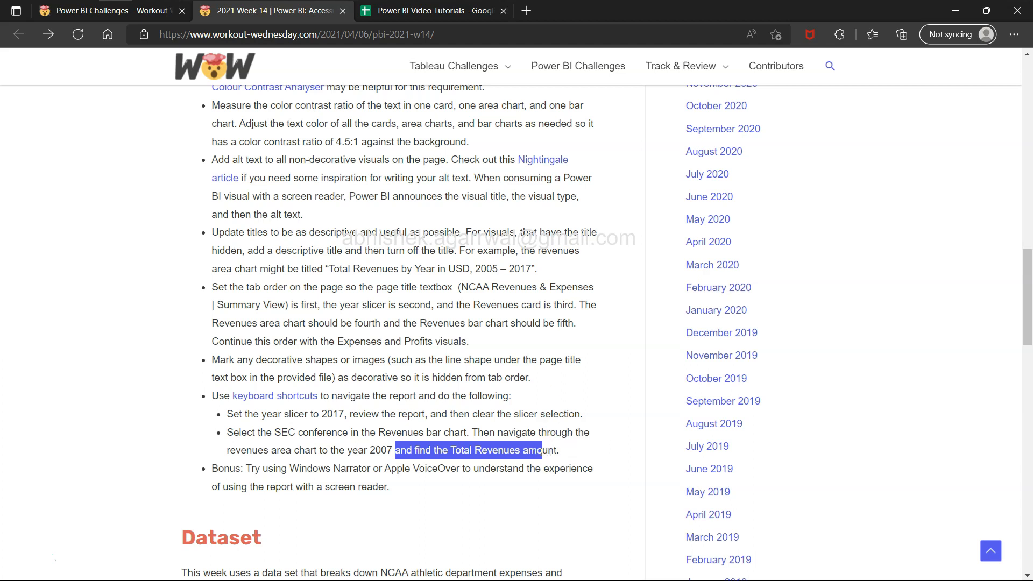
{"action": "double_click", "coordinate": [281, 433]}
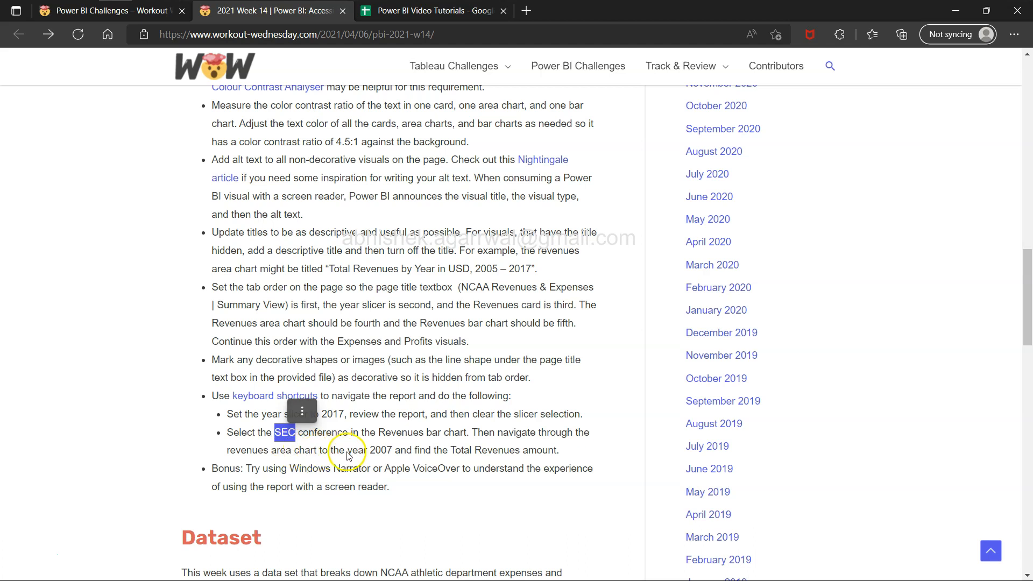
{"action": "left_click", "coordinate": [381, 450]}
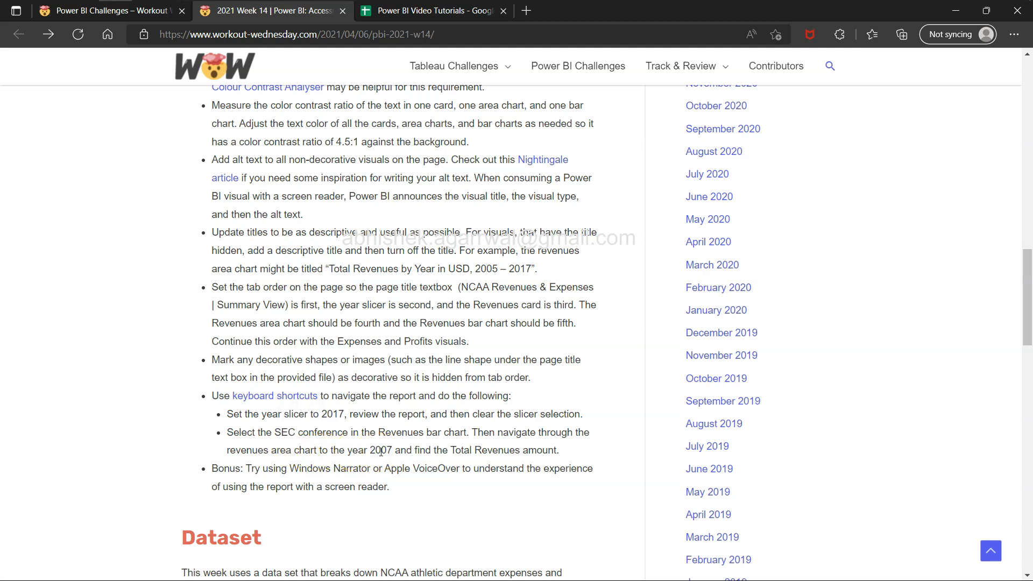
{"action": "left_click_drag", "start_coordinate": [451, 450], "coordinate": [516, 450]}
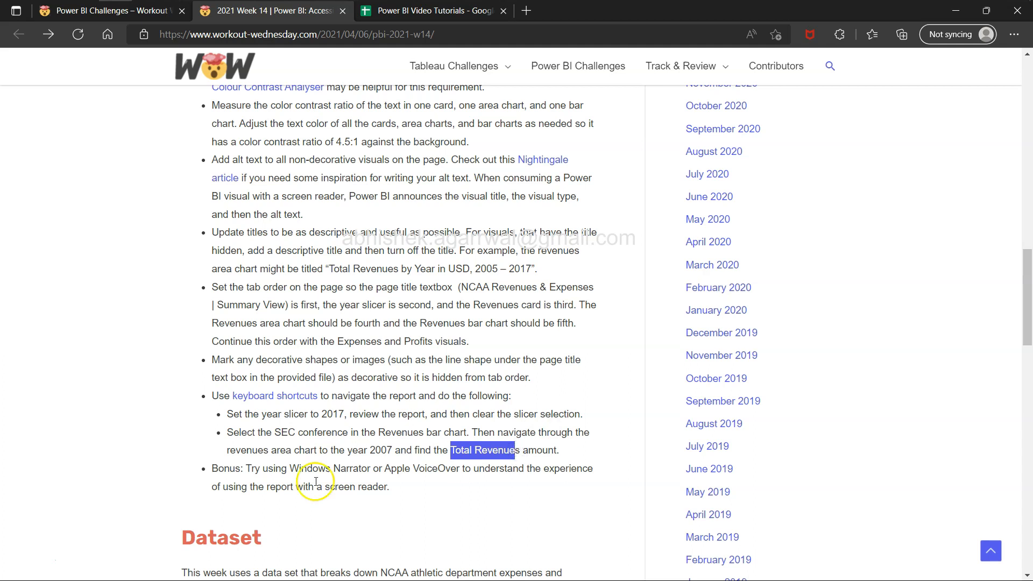
{"action": "left_click_drag", "start_coordinate": [251, 470], "coordinate": [404, 493]}
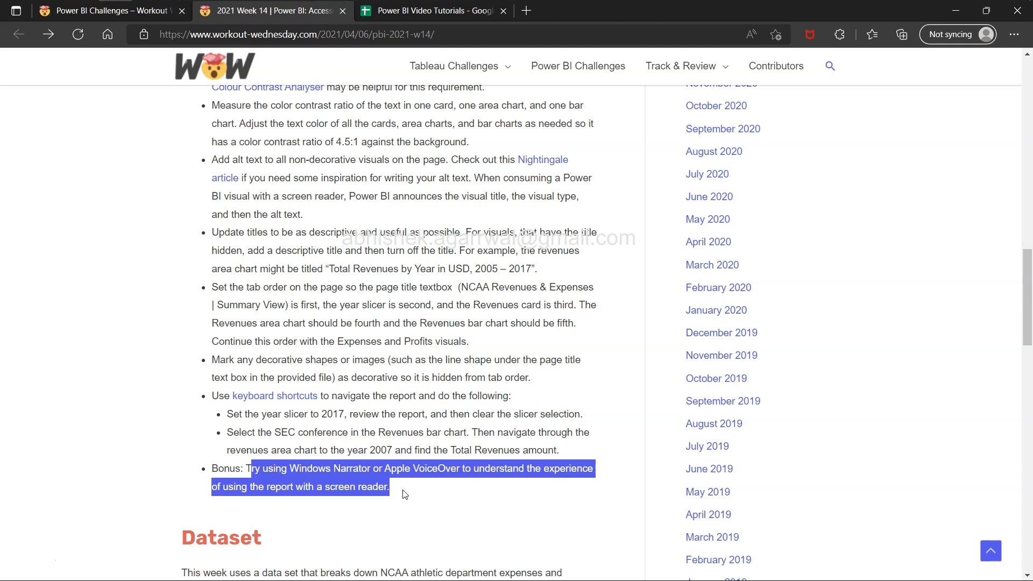
{"action": "scroll", "coordinate": [376, 468], "scroll_direction": "down", "scroll_amount": 1}
{"action": "left_click", "coordinate": [354, 444]}
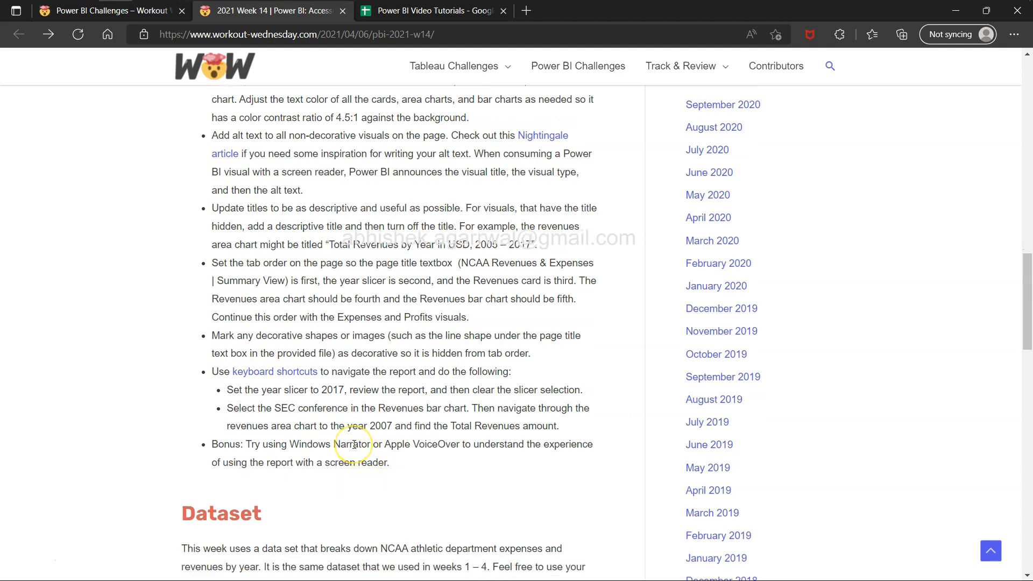
{"action": "triple_click", "coordinate": [354, 445]}
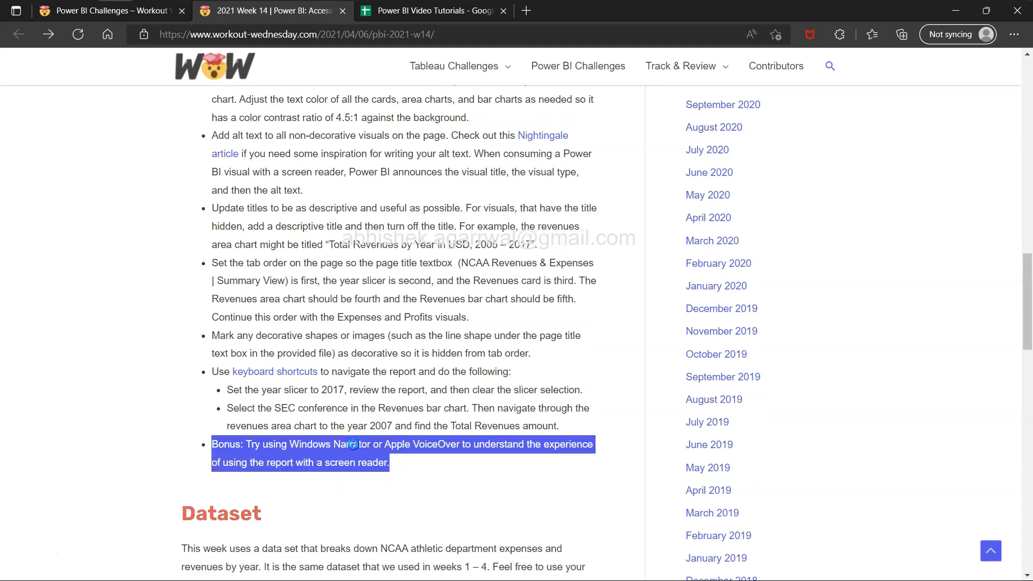
{"action": "left_click", "coordinate": [353, 444]}
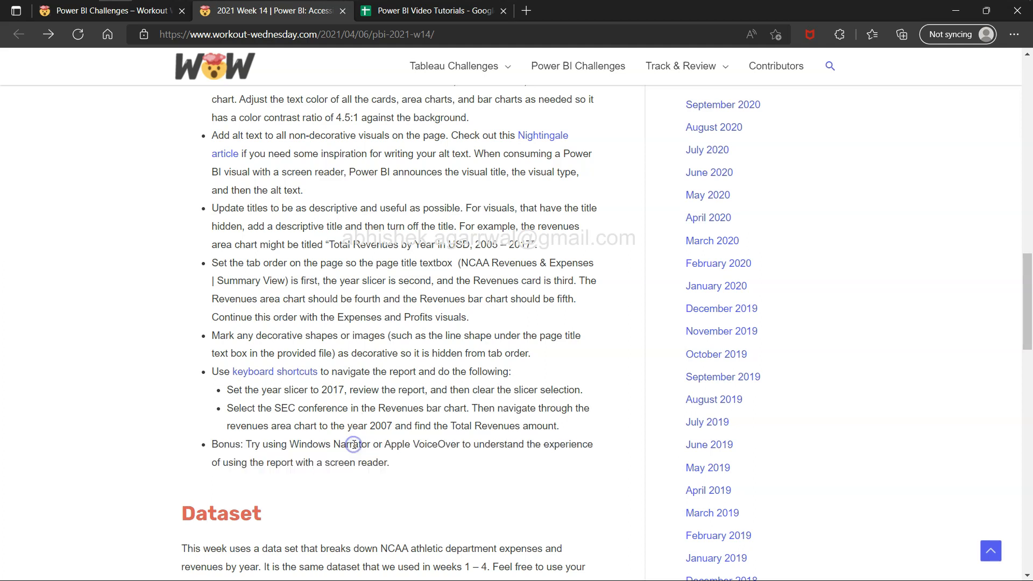
Step: Search Windows for Narrator and start the screen reader
{"action": "key", "text": "super"}
{"action": "type", "text": "narra"}
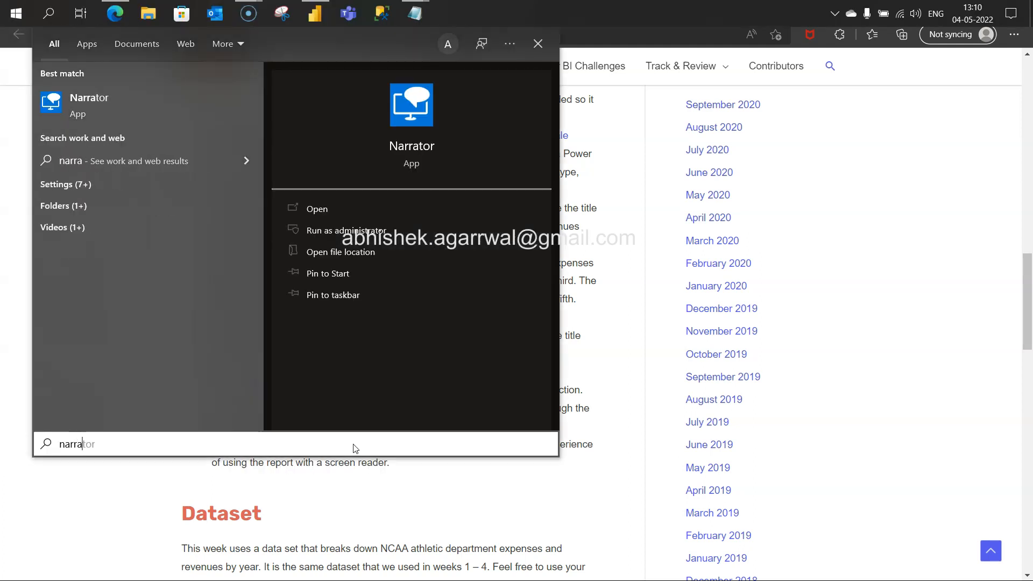
{"action": "left_click", "coordinate": [157, 104]}
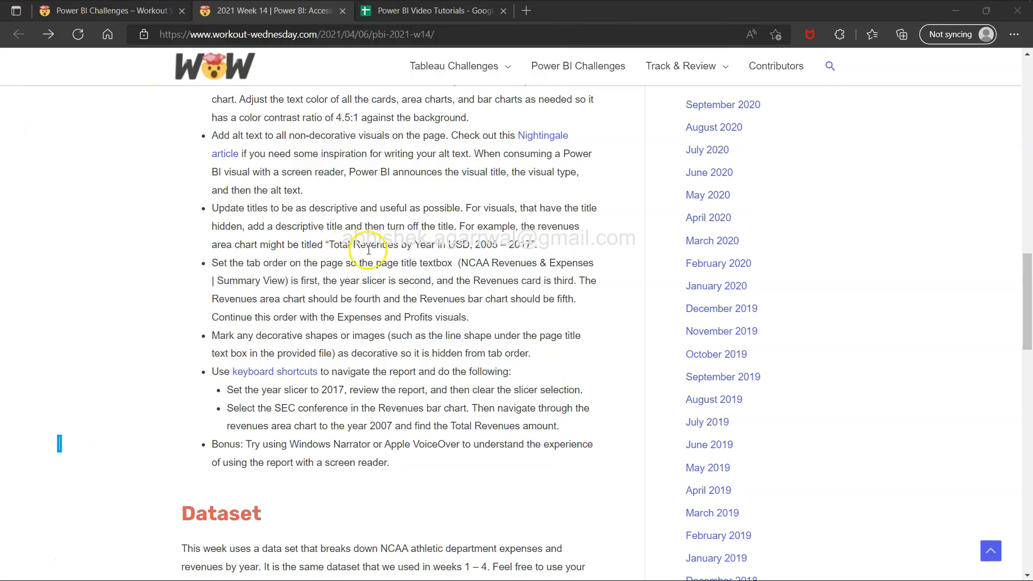
Step: Try Narrator on the challenge page's decorative shapes requirement, and switch to Power BI Desktop to try it on the Total Expenses card
{"action": "left_click", "coordinate": [330, 334]}
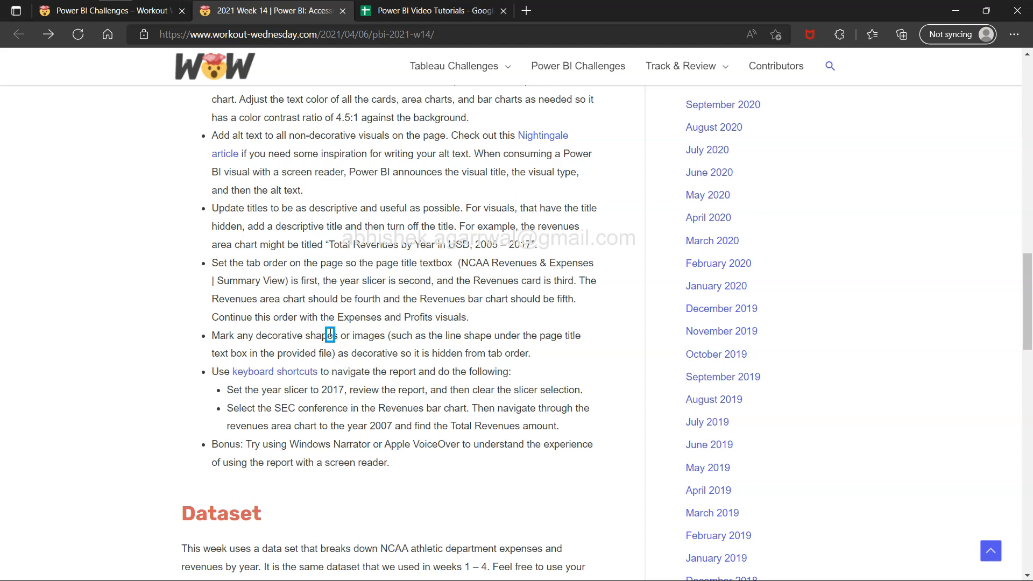
{"action": "key", "text": "alt+Tab"}
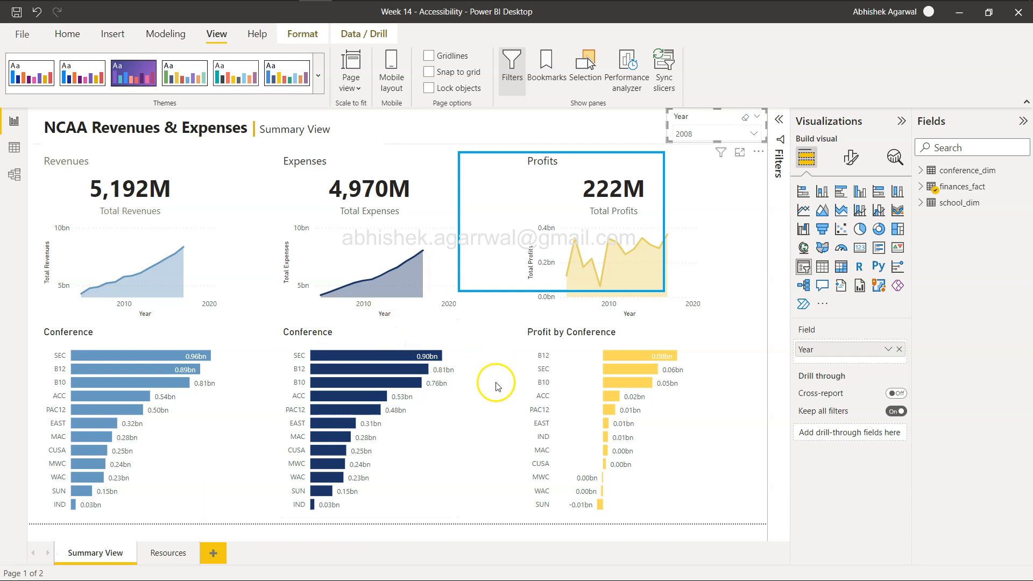
{"action": "left_click", "coordinate": [361, 213]}
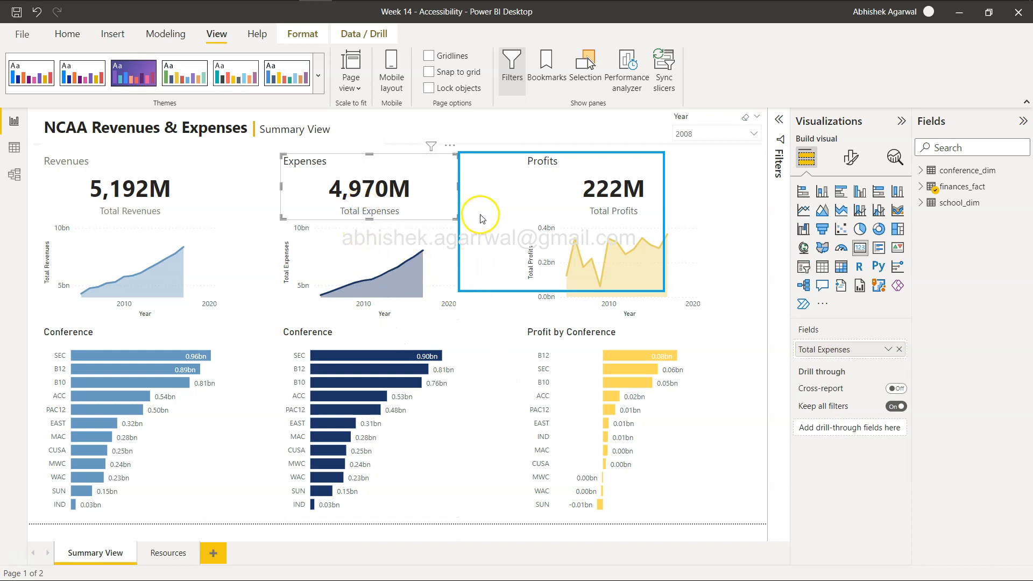